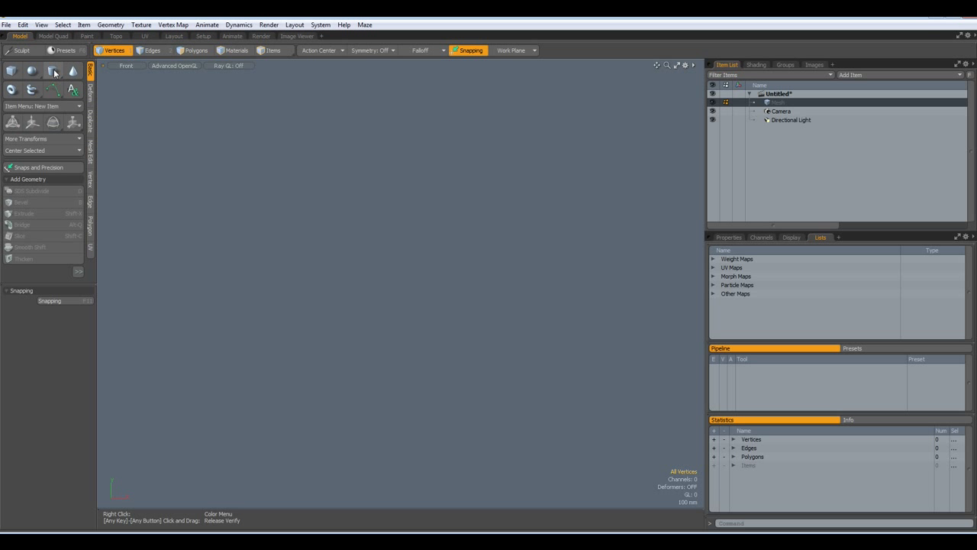
# Step: Create a flat 20-sided cylinder disc facing Z, with X and Y radius of 222 mm
pyautogui.click(54, 71)
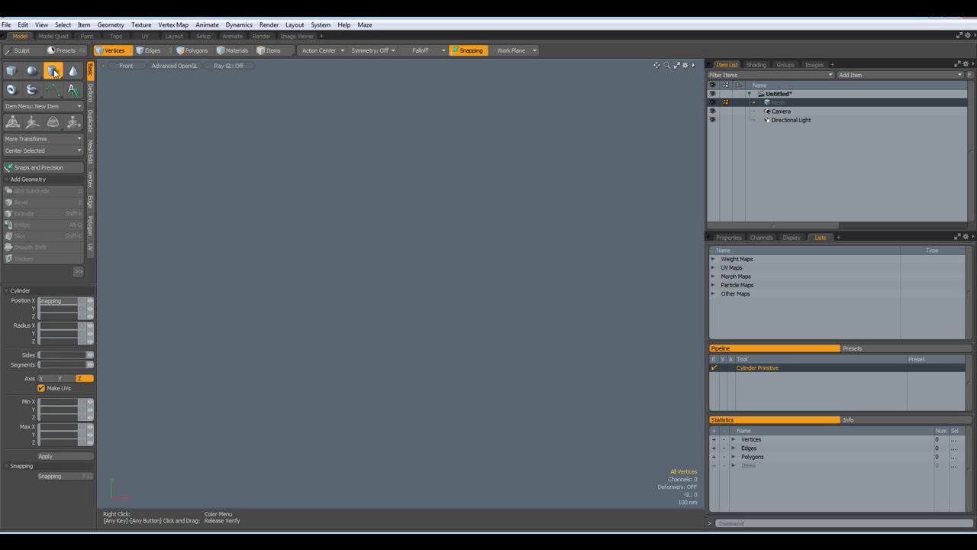
pyautogui.click(60, 355)
pyautogui.write('2')
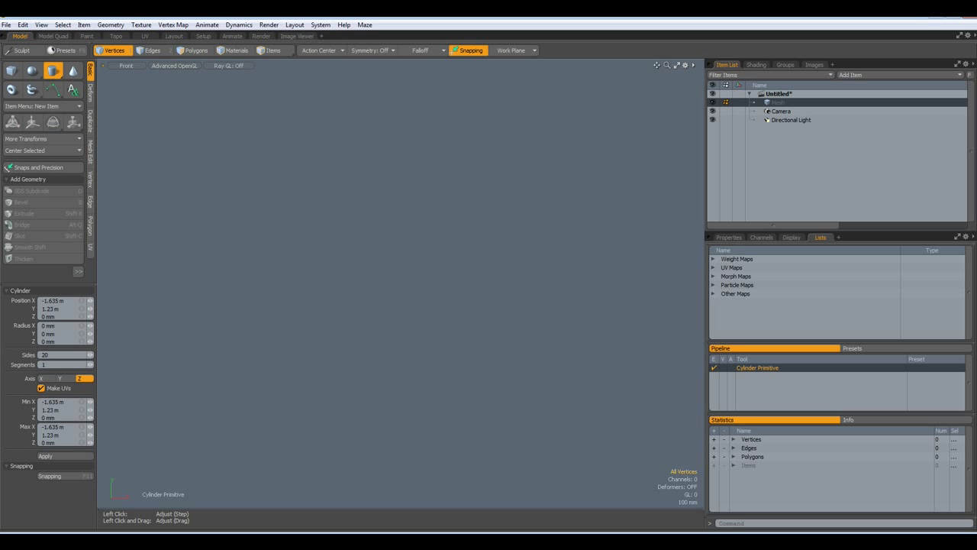
pyautogui.moveTo(385, 270)
pyautogui.mouseDown()
pyautogui.moveTo(436, 327)
pyautogui.moveTo(441, 319)
pyautogui.moveTo(387, 276)
pyautogui.mouseUp()
pyautogui.click(67, 326)
pyautogui.write('22')
pyautogui.click(66, 334)
pyautogui.write('222')
pyautogui.click(76, 301)
pyautogui.write('0')
pyautogui.click(82, 300)
pyautogui.press('space')
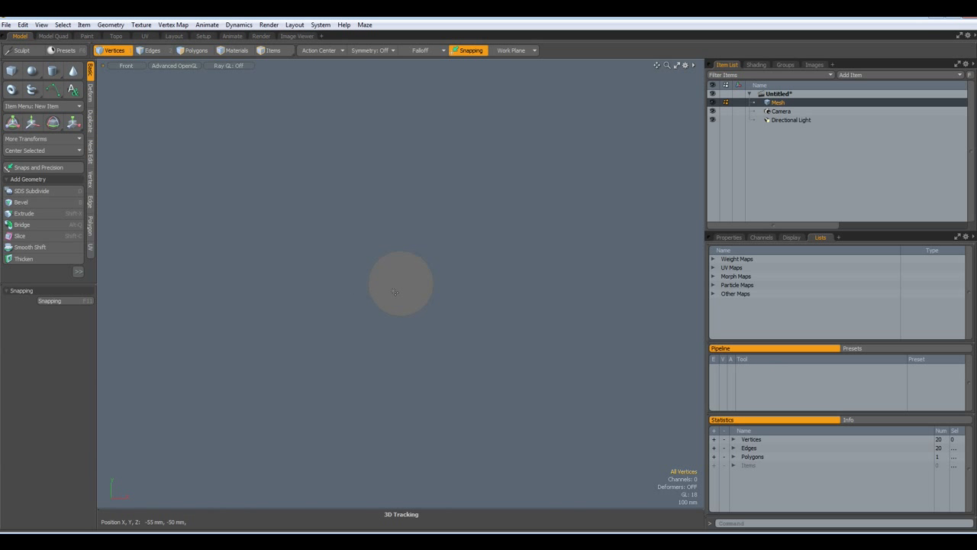
# Step: Inset the disc polygon three times by 18.4 mm with Polygon Bevel and delete the remaining centre polygon
pyautogui.press('3')
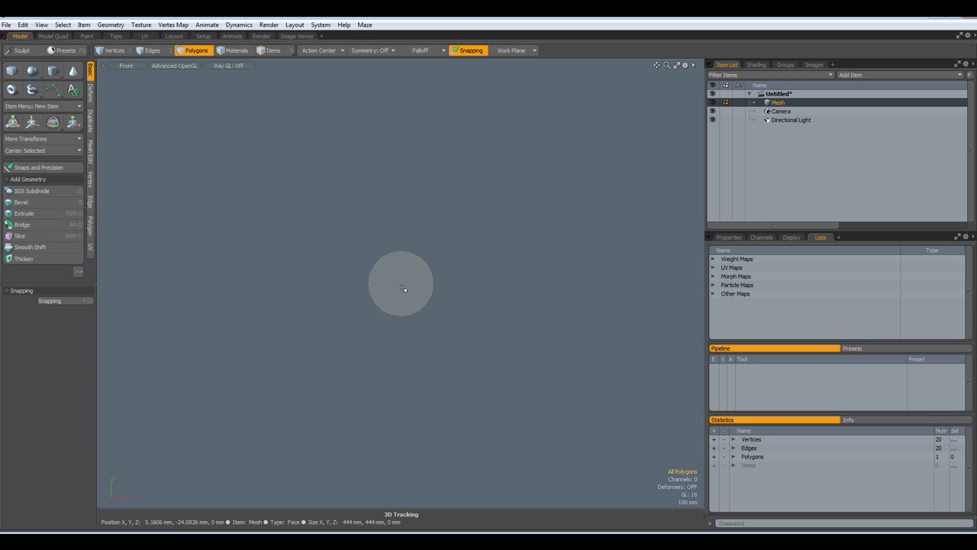
pyautogui.click(403, 289)
pyautogui.press('a')
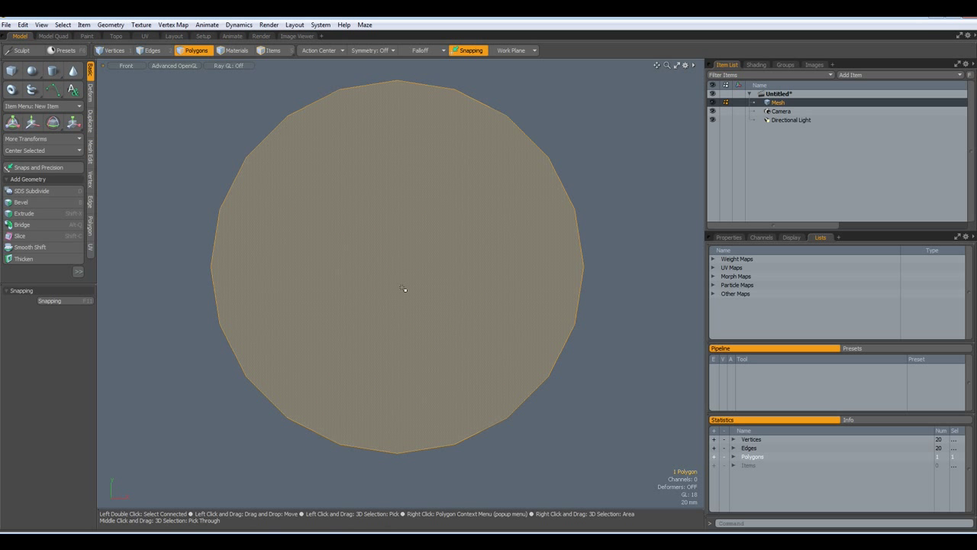
pyautogui.press('b')
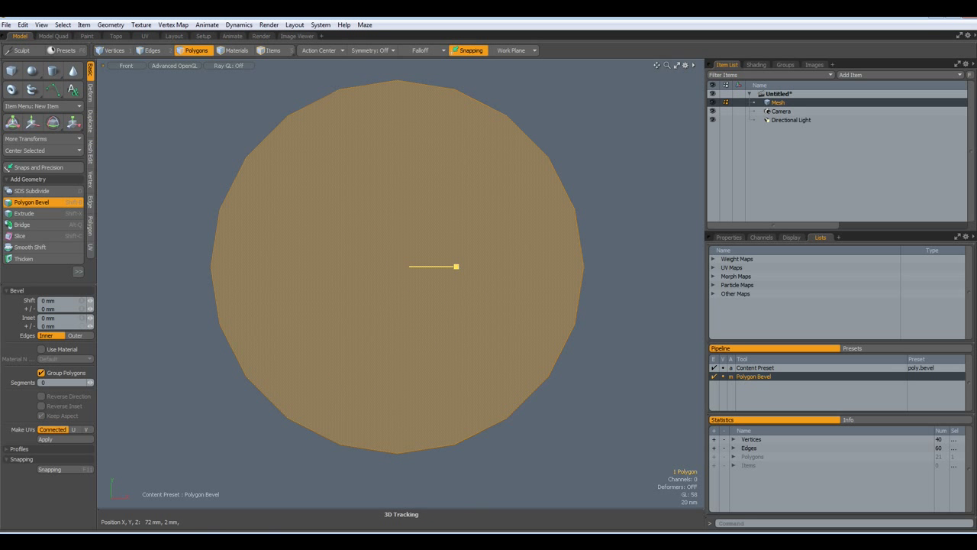
pyautogui.moveTo(456, 267); pyautogui.dragTo(451, 267)
pyautogui.keyDown('shift'); pyautogui.middleClick(408, 248); pyautogui.keyUp('shift')
pyautogui.keyDown('shift'); pyautogui.middleClick(408, 248); pyautogui.keyUp('shift')
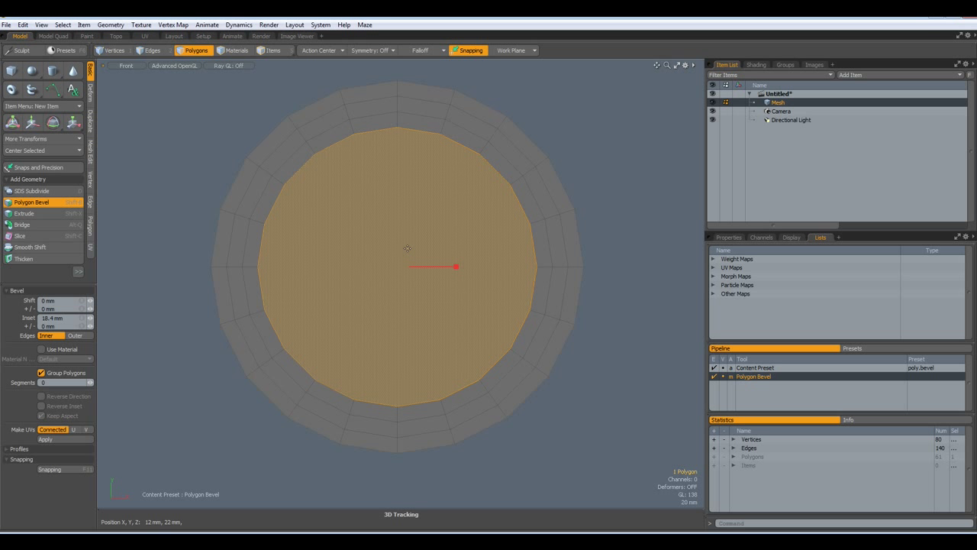
pyautogui.press('Delete')
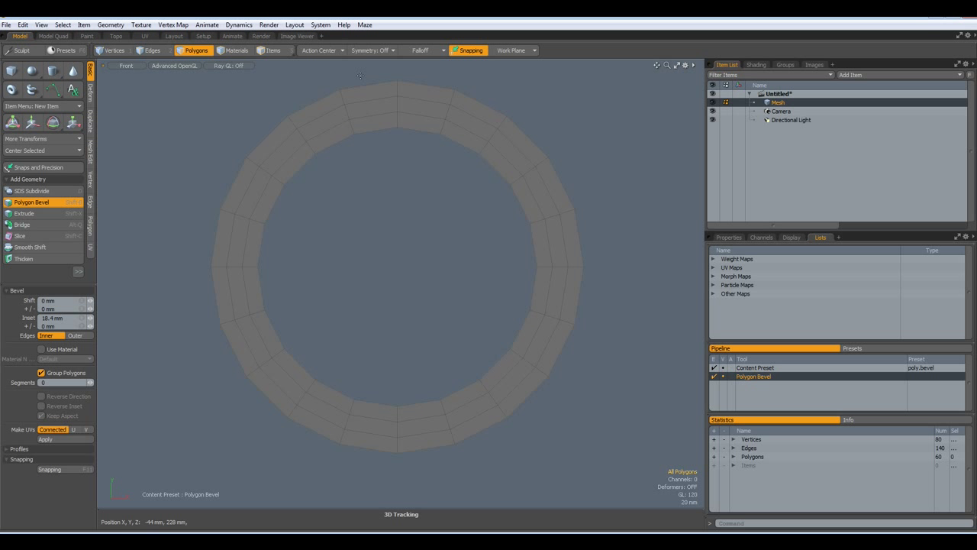
# Step: Delete all ring polygons except the six that form the two topmost segments
pyautogui.press('space')
pyautogui.moveTo(374, 83)
pyautogui.mouseDown()
pyautogui.moveTo(393, 146)
pyautogui.moveTo(433, 81)
pyautogui.mouseUp()
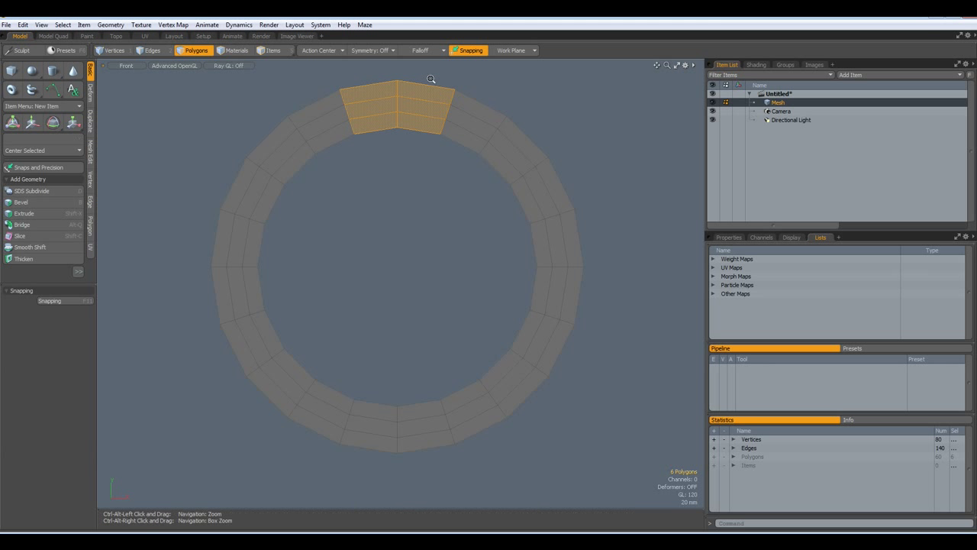
pyautogui.press('[')
pyautogui.press('Delete')
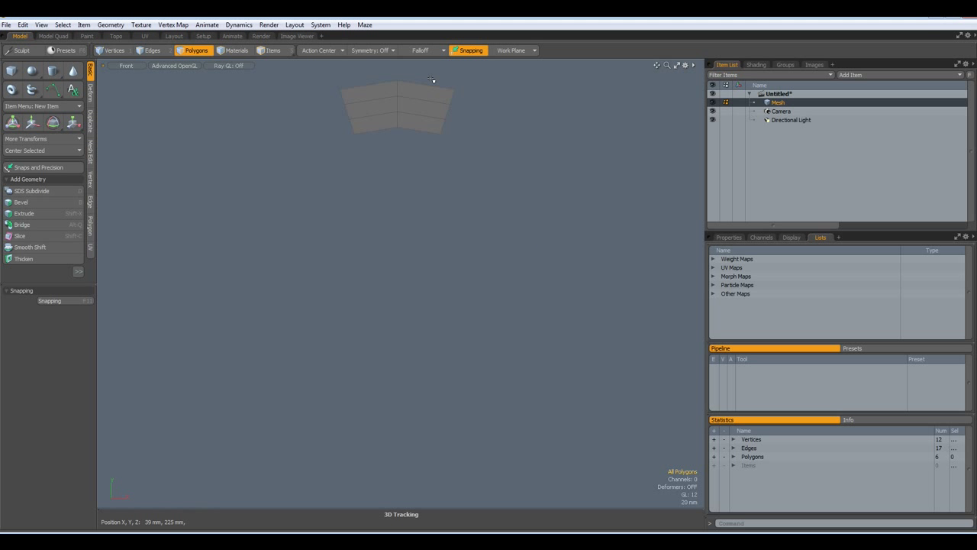
# Step: Join the two upper vertices on the segment's left edge into the third vertex from the top
pyautogui.press('a')
pyautogui.press('1')
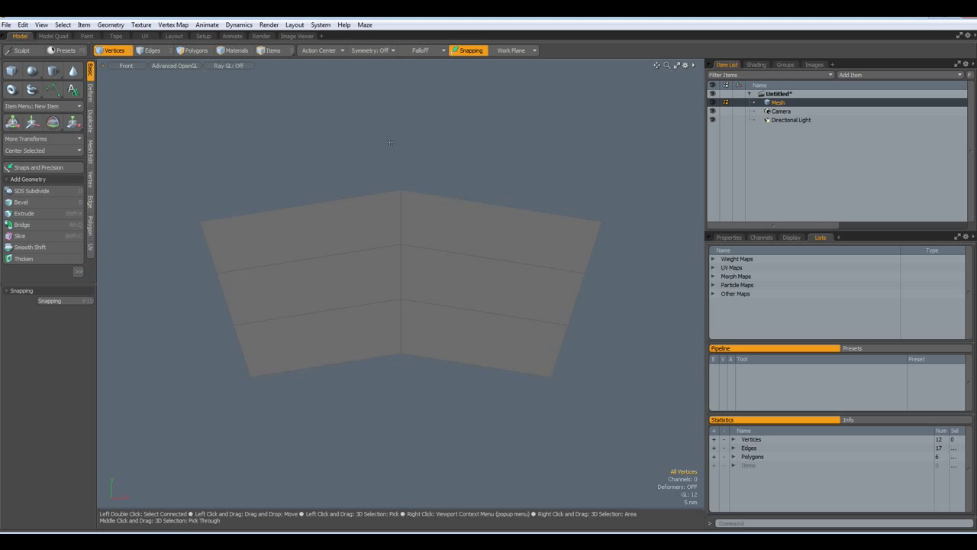
pyautogui.click(199, 222)
pyautogui.keyDown('shift'); pyautogui.click(216, 273); pyautogui.keyUp('shift')
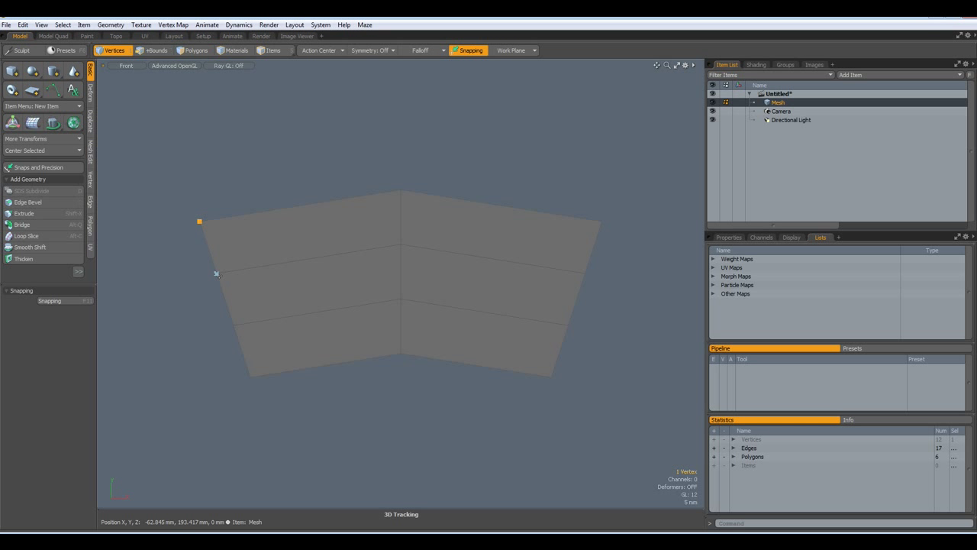
pyautogui.keyDown('shift'); pyautogui.click(233, 325); pyautogui.keyUp('shift')
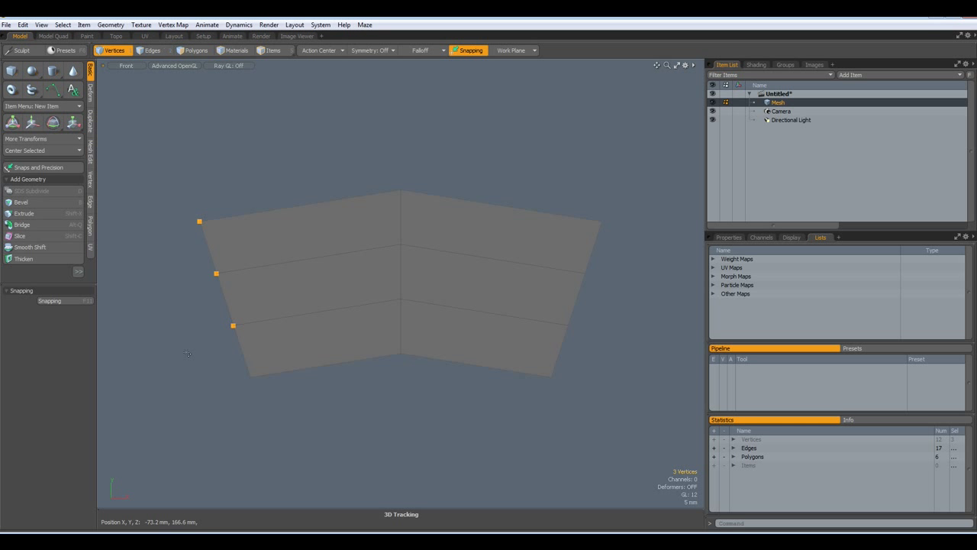
pyautogui.press('Home')
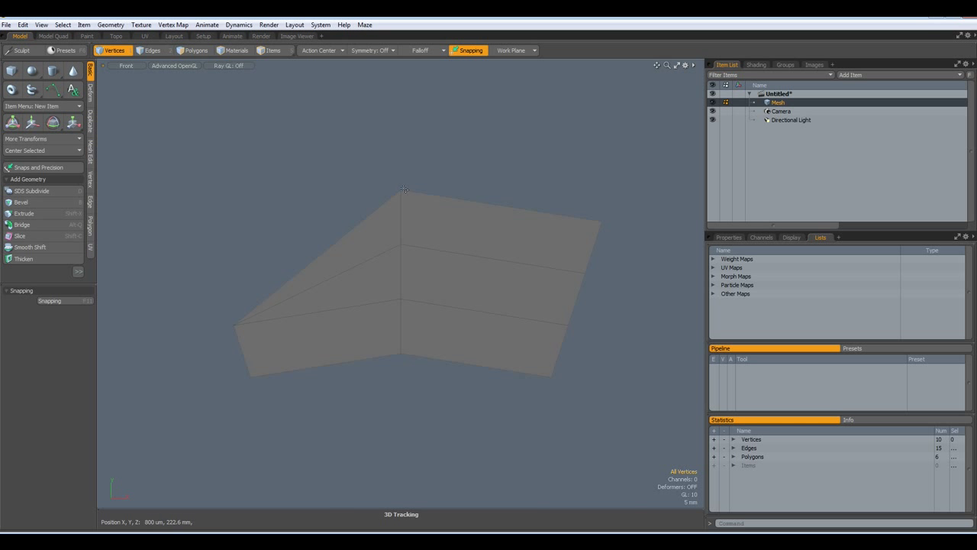
# Step: Join the two uppermost vertices of the segment's centre column into one
pyautogui.click(401, 190)
pyautogui.keyDown('shift'); pyautogui.click(401, 244); pyautogui.keyUp('shift')
pyautogui.hotkey('ctrl', 'j')
# Step: Slice the mesh with two slanted cuts running close beside its left and right end edges
pyautogui.press('a')
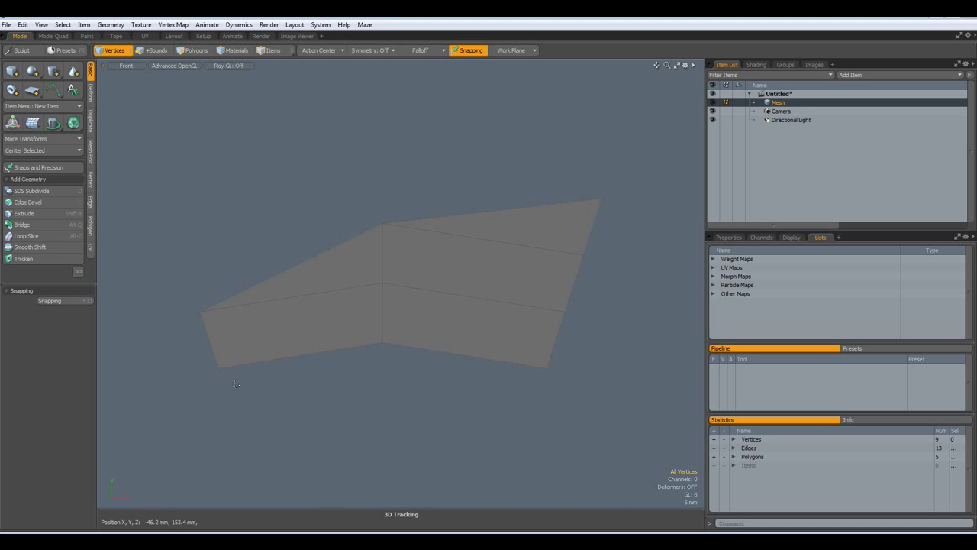
pyautogui.hotkey('shift', 'c')
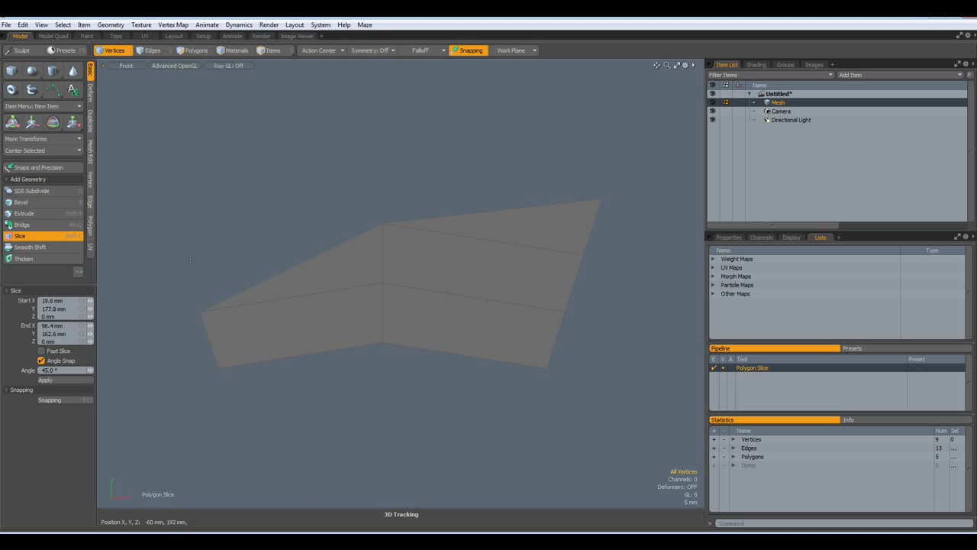
pyautogui.moveTo(191, 249); pyautogui.dragTo(259, 468)
pyautogui.press('ctrl')
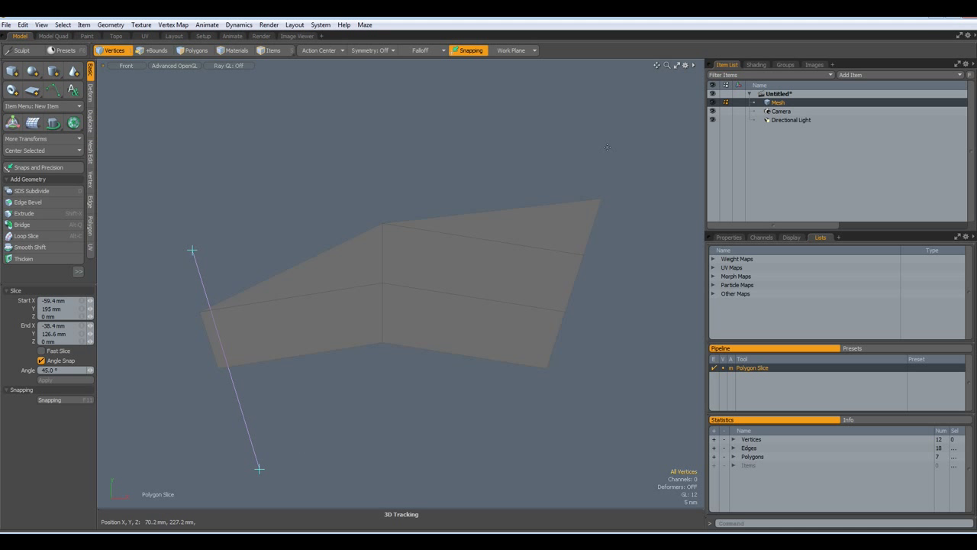
pyautogui.keyDown('ctrl'); pyautogui.moveTo(606, 147); pyautogui.dragTo(500, 494); pyautogui.keyUp('ctrl')
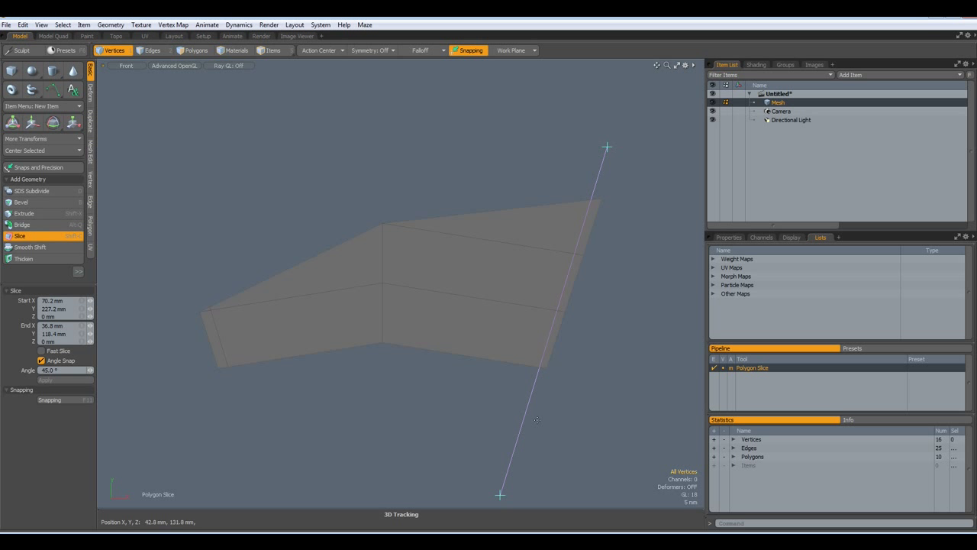
pyautogui.moveTo(606, 148); pyautogui.dragTo(611, 143)
pyautogui.press('space')
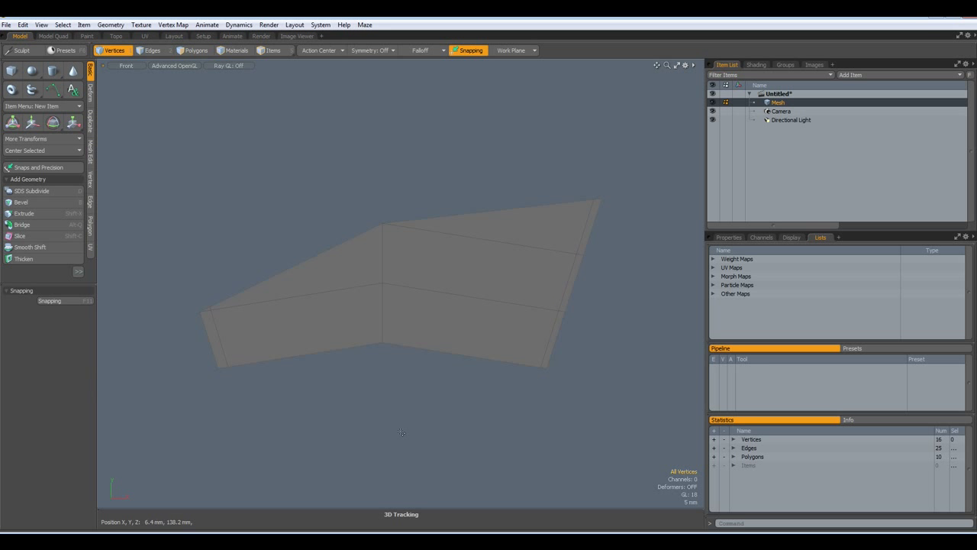
# Step: Show the workplane grid and the mesh vertices in the viewport
pyautogui.hotkey('ctrl', '3')
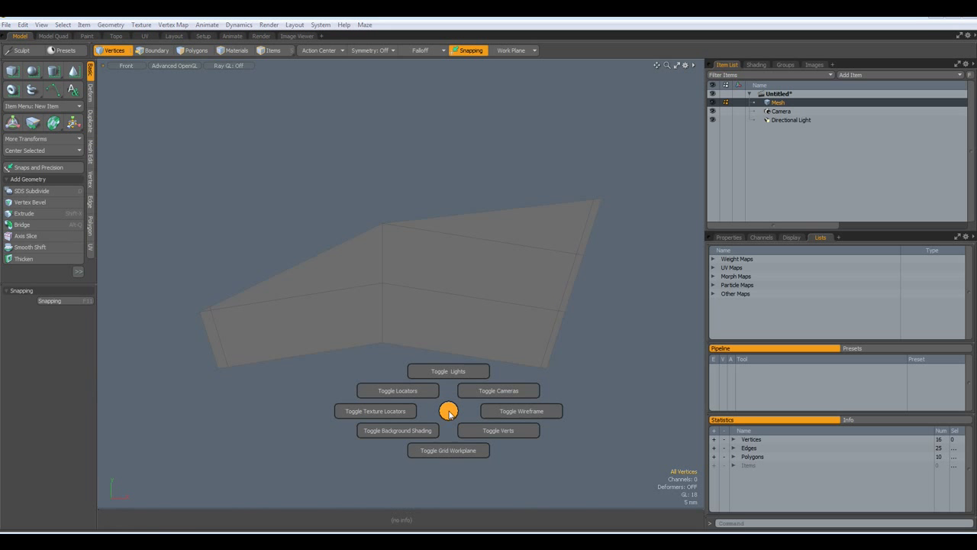
pyautogui.click(443, 454)
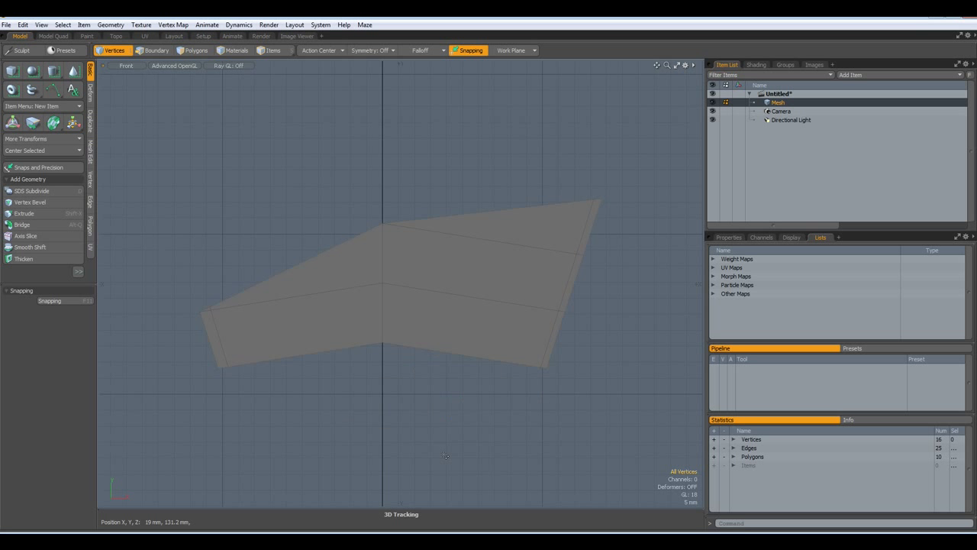
pyautogui.hotkey('alt', '`')
pyautogui.click(473, 474)
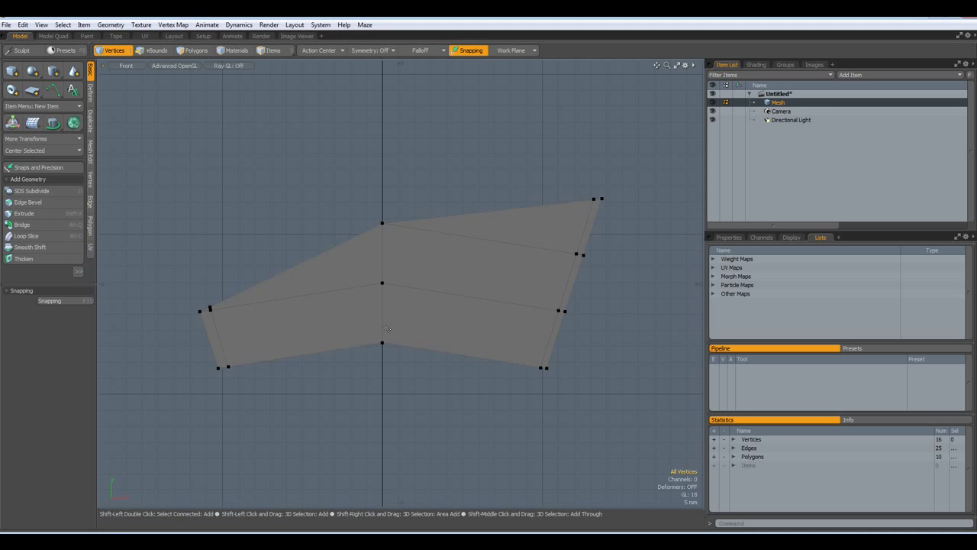
# Step: Slice the mesh with a horizontal cut at Y 173.8 mm across its full width
pyautogui.hotkey('shift', 'c')
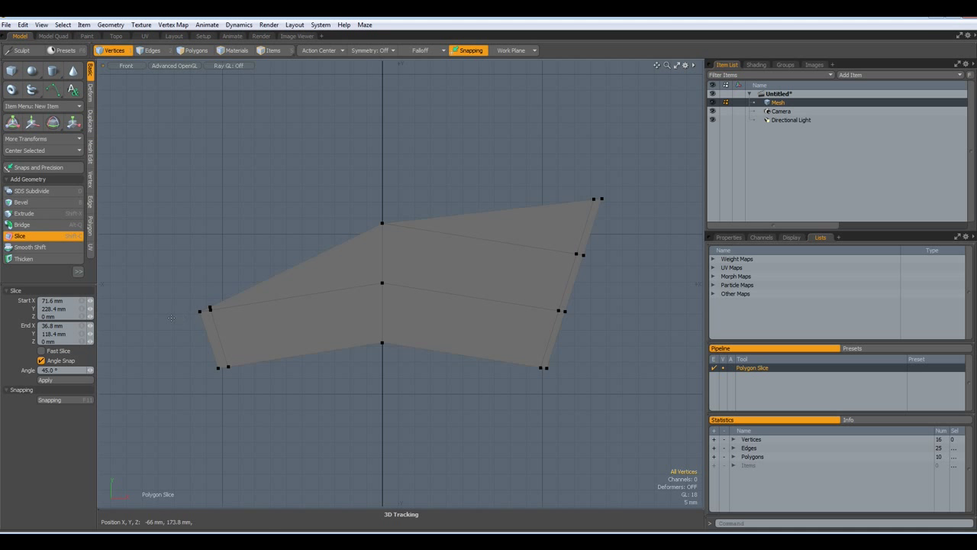
pyautogui.moveTo(171, 318); pyautogui.dragTo(655, 318)
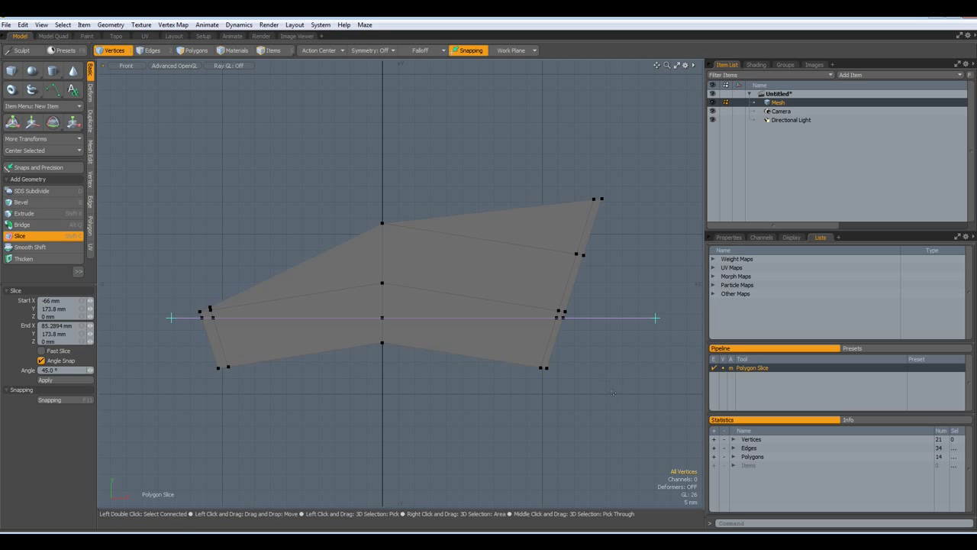
pyautogui.press('space')
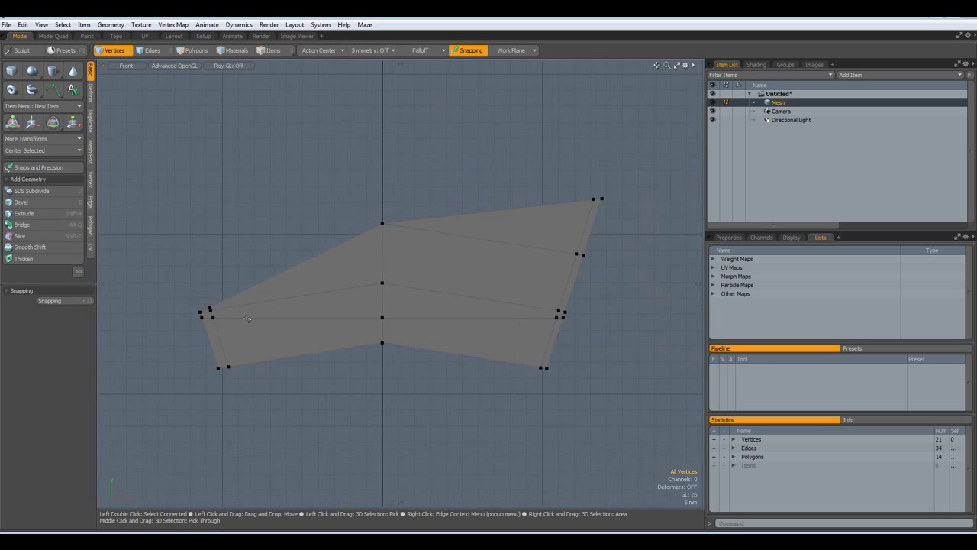
# Step: Delete the sloping interior edges above the horizontal cut on both sides of the centre line
pyautogui.press('2')
pyautogui.click(312, 293)
pyautogui.keyDown('shift'); pyautogui.click(500, 240); pyautogui.keyUp('shift')
pyautogui.press('Delete')
# Step: Join the two close inner vertices at the shape's upper left corner into one
pyautogui.scroll(5, 218, 307)
pyautogui.press('1')
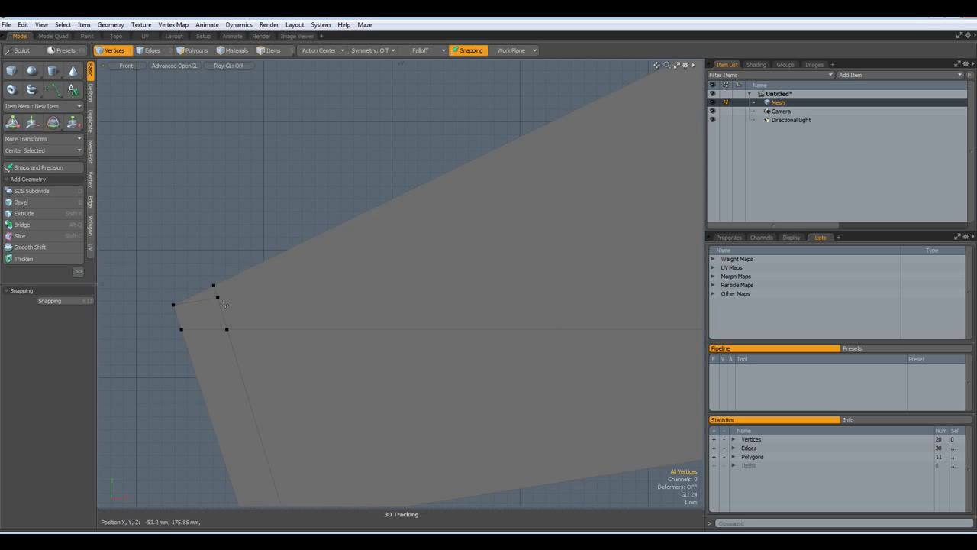
pyautogui.click(217, 298)
pyautogui.keyDown('shift'); pyautogui.click(214, 286); pyautogui.keyUp('shift')
pyautogui.press("'")
# Step: Edge-slice from the left inner vertex across the centre edge at 11.5% to the right edge, ending at 71.0%
pyautogui.scroll(-4, 229, 225)
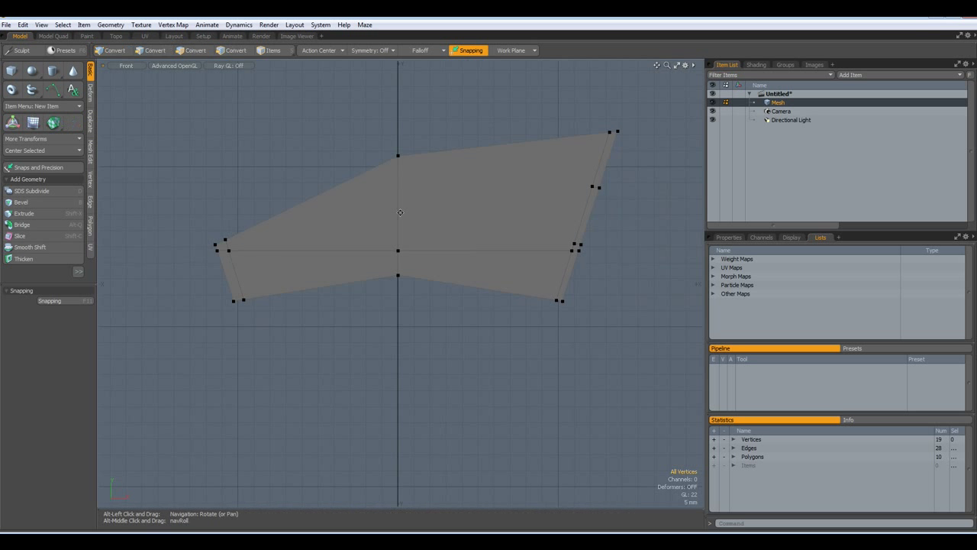
pyautogui.keyDown('alt'); pyautogui.moveTo(400, 212); pyautogui.dragTo(202, 329); pyautogui.keyUp('alt')
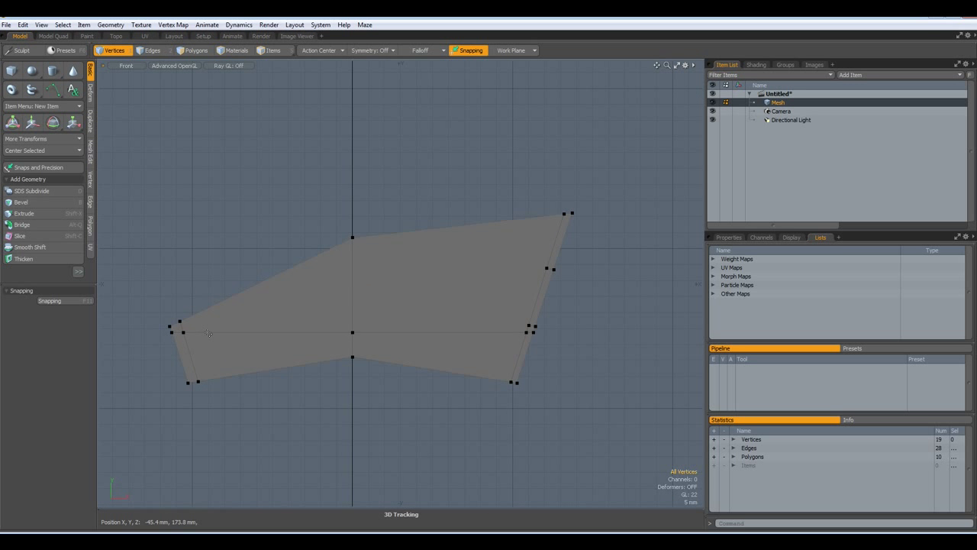
pyautogui.hotkey('alt', 'c')
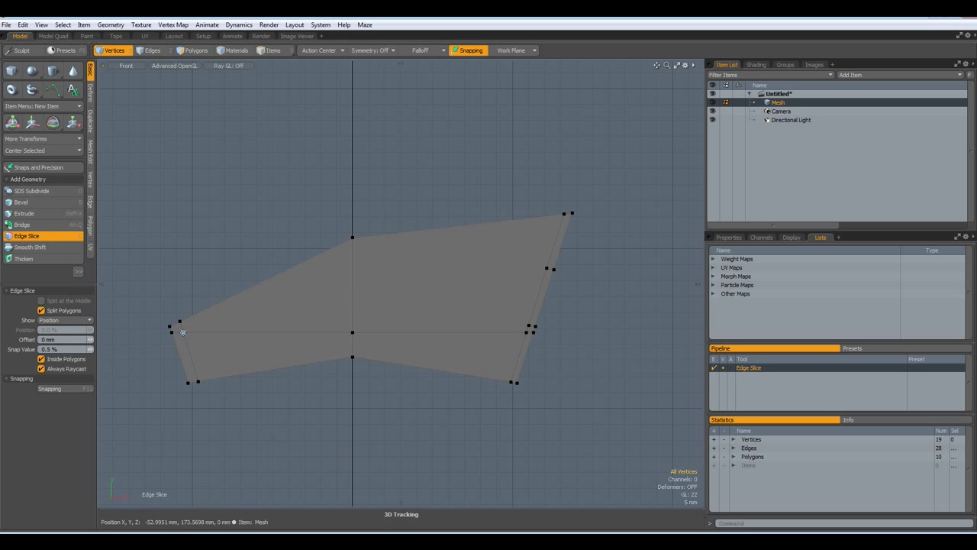
pyautogui.click(183, 332)
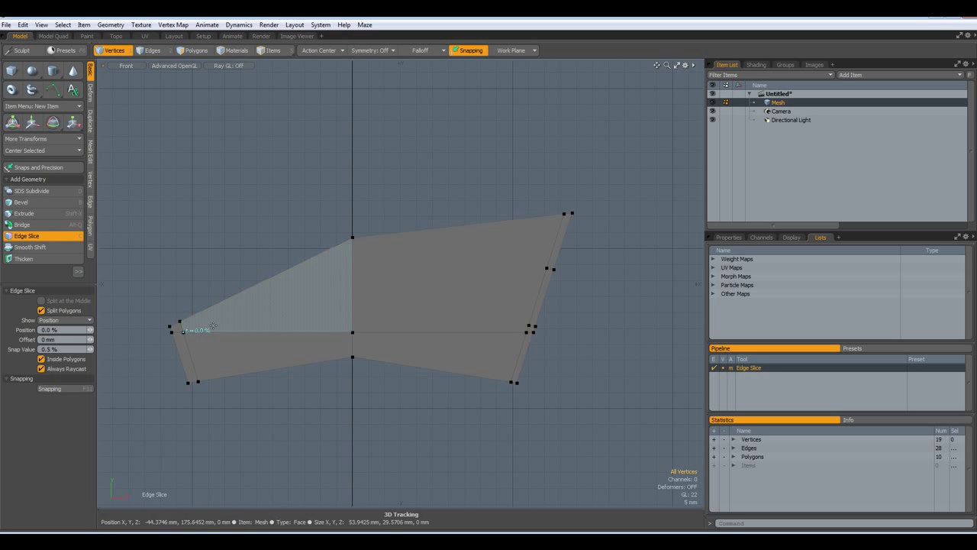
pyautogui.click(352, 247)
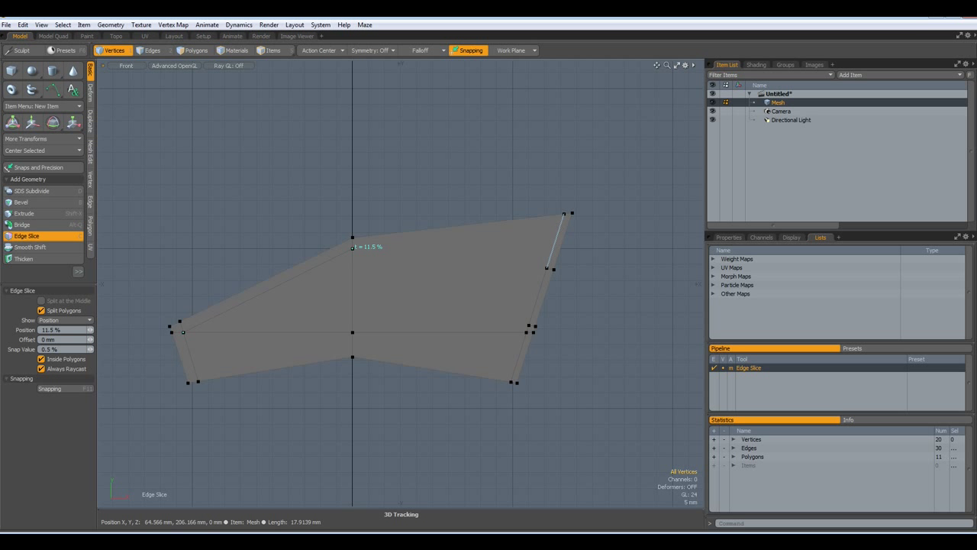
pyautogui.click(560, 228)
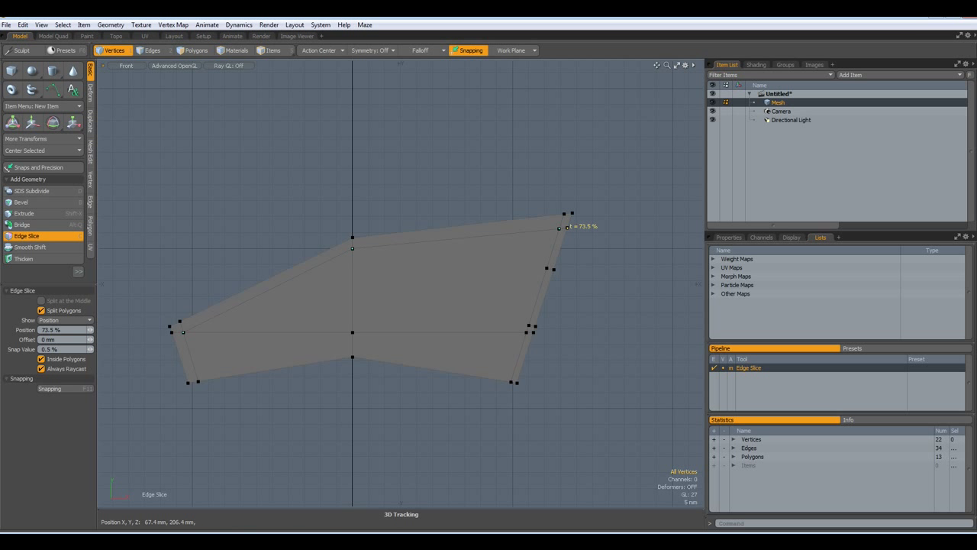
pyautogui.moveTo(567, 228); pyautogui.dragTo(566, 228)
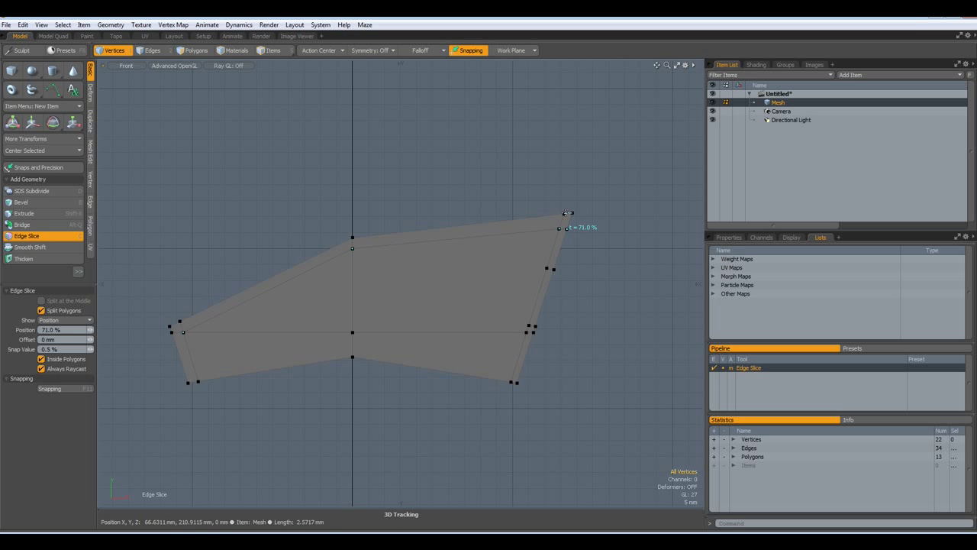
pyautogui.press('space')
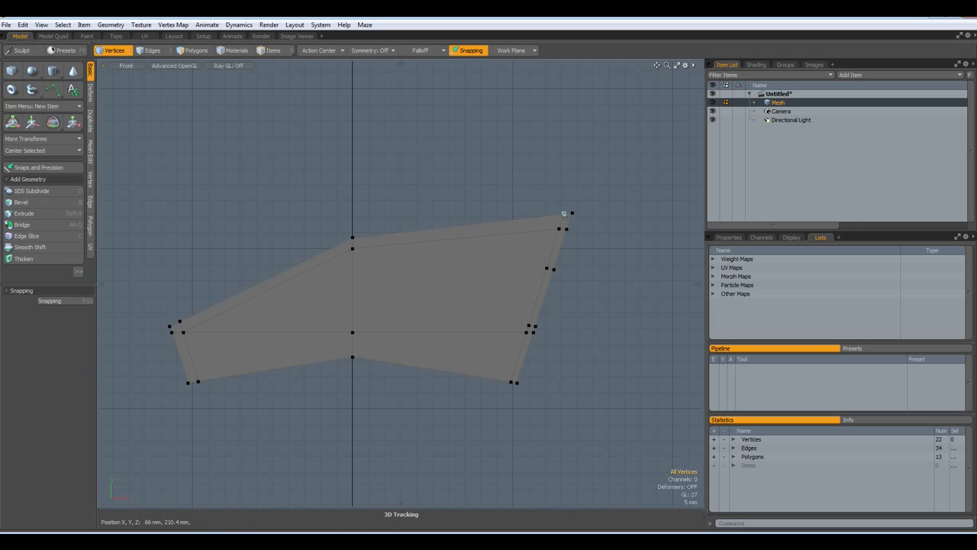
# Step: Move the inner top-edge vertex beside the upper right corner slightly inward along the top edge, using the Element action center
pyautogui.click(564, 214)
pyautogui.press('w')
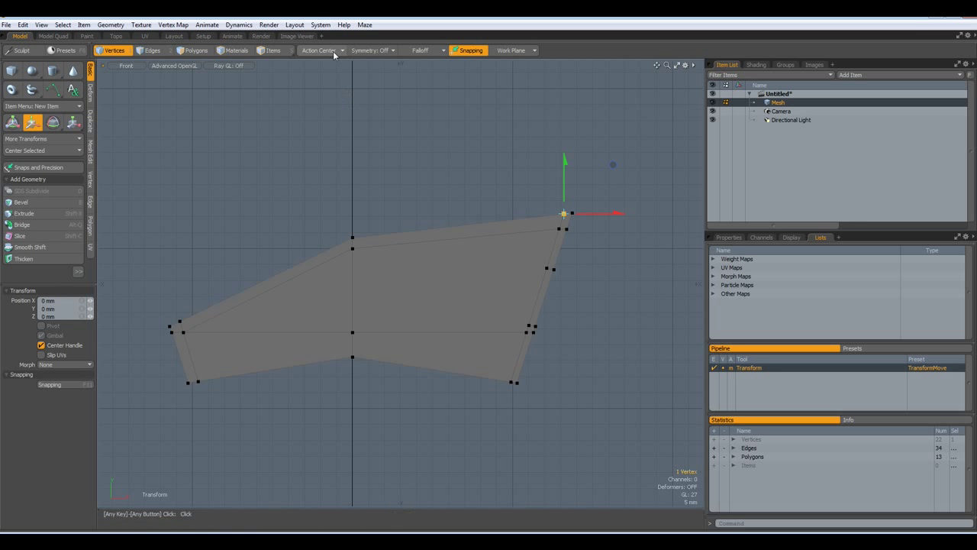
pyautogui.click(333, 51)
pyautogui.click(316, 81)
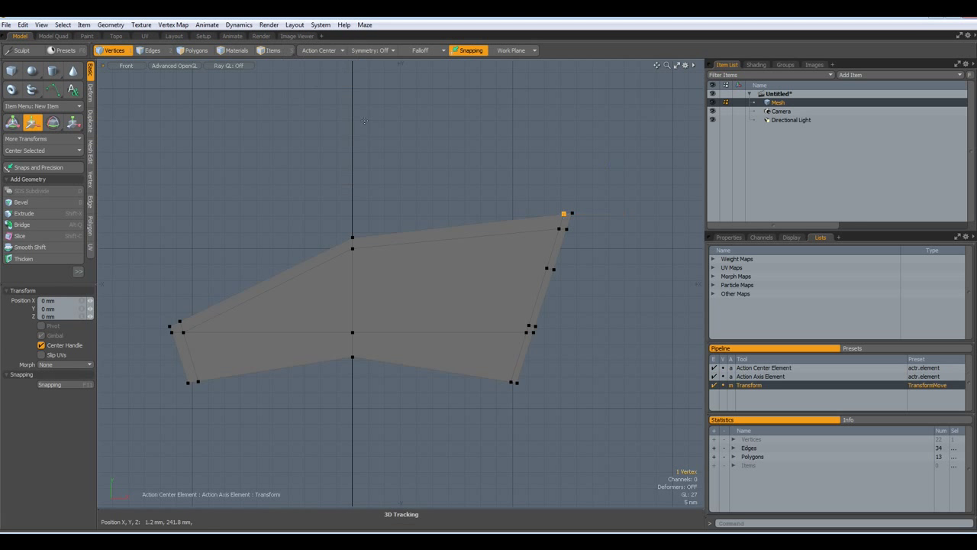
pyautogui.click(474, 223)
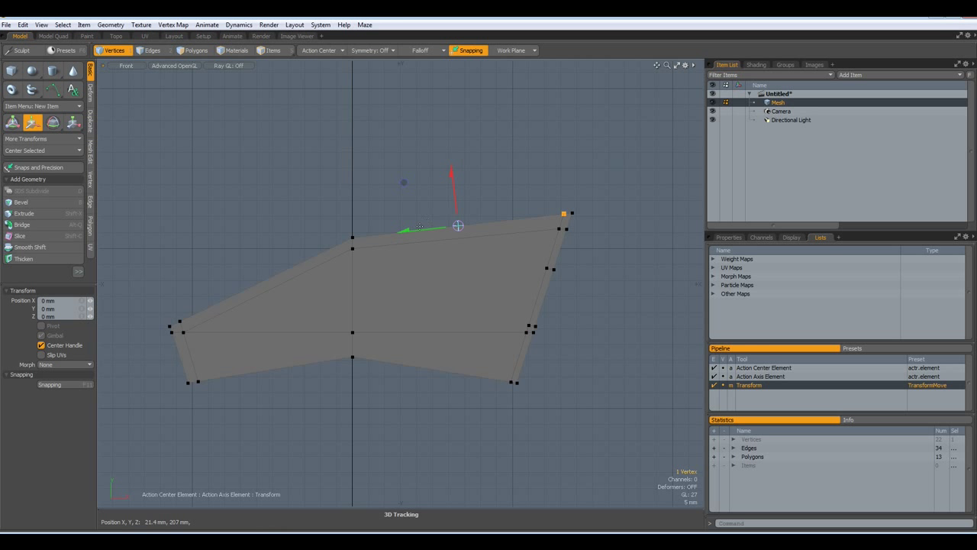
pyautogui.moveTo(409, 228); pyautogui.dragTo(396, 231)
pyautogui.press('space')
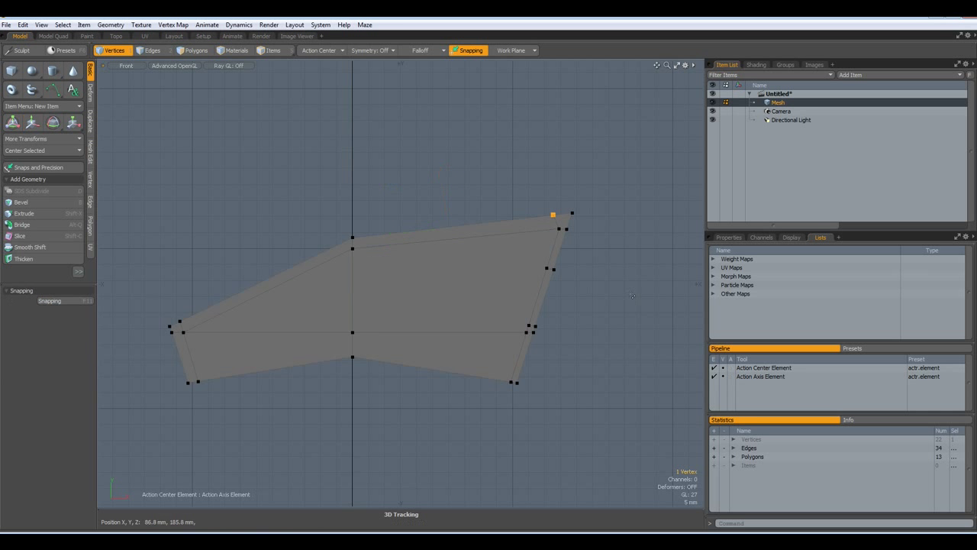
# Step: Test-subdivide the mesh to judge its rounded shape, and undo the subdivision
pyautogui.press('d')
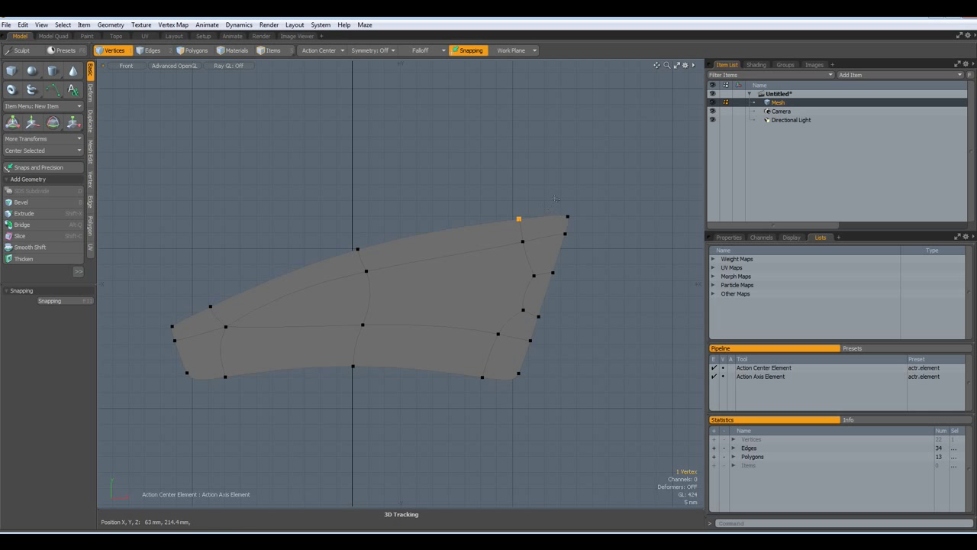
pyautogui.hotkey('ctrl', 'z')
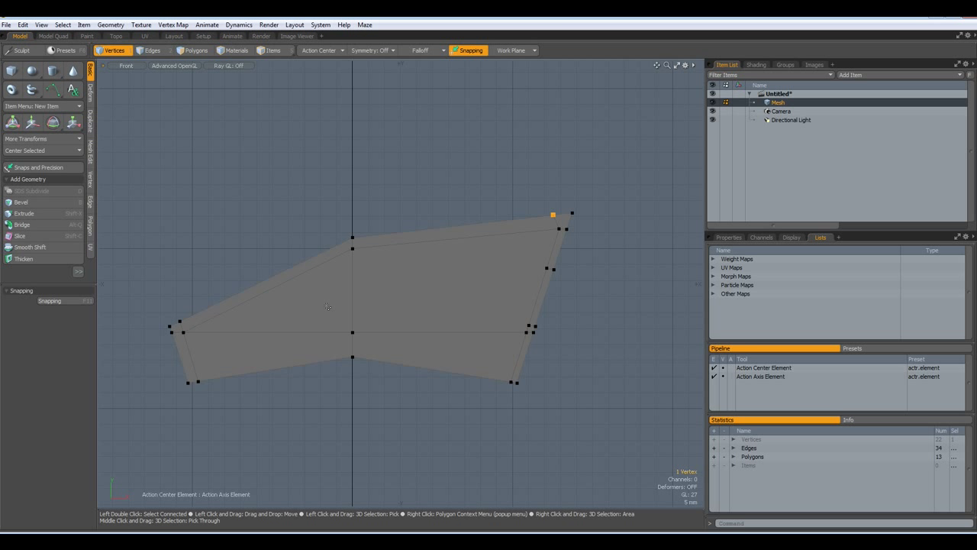
# Step: Delete the two large polygons above the horizontal cut on both sides of the centre line
pyautogui.press('space')
pyautogui.press('space')
pyautogui.moveTo(331, 305); pyautogui.dragTo(408, 299)
pyautogui.press('Delete')
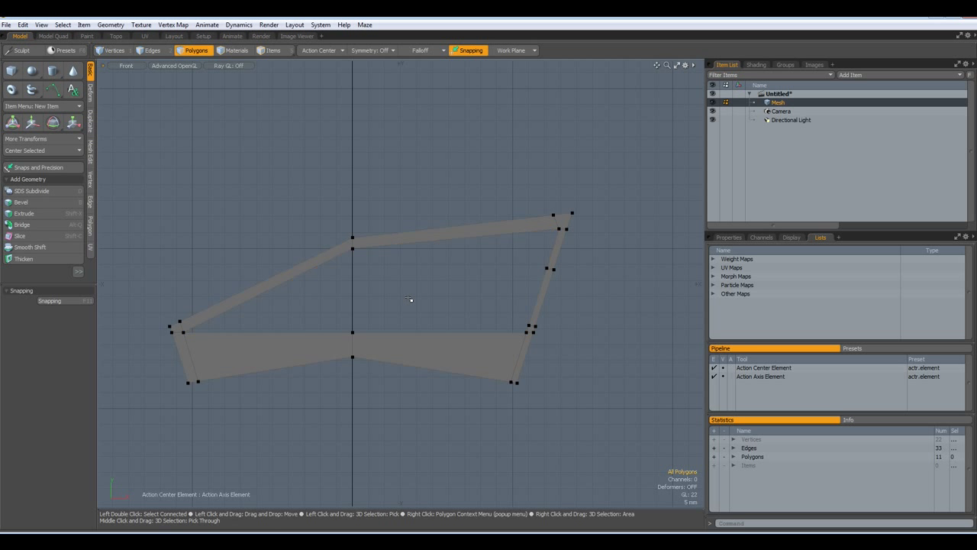
# Step: Slice across the narrow right strip just above the horizontal cut, from X 62.6, Y 177.2 mm to X 37.2, Y 181 mm
pyautogui.keyDown('alt'); pyautogui.keyDown('shift'); pyautogui.moveTo(438, 292); pyautogui.dragTo(388, 275); pyautogui.keyUp('shift'); pyautogui.keyUp('alt')
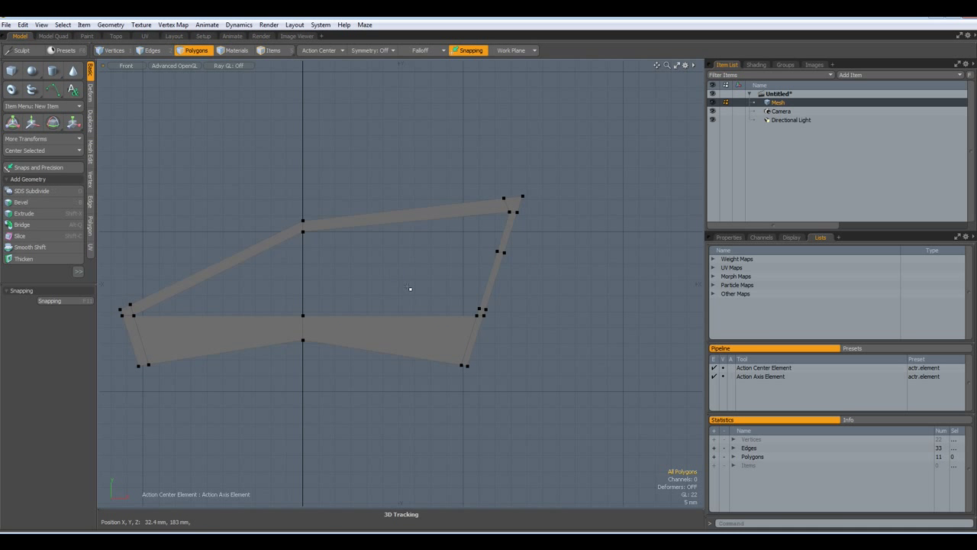
pyautogui.hotkey('shift', 'c')
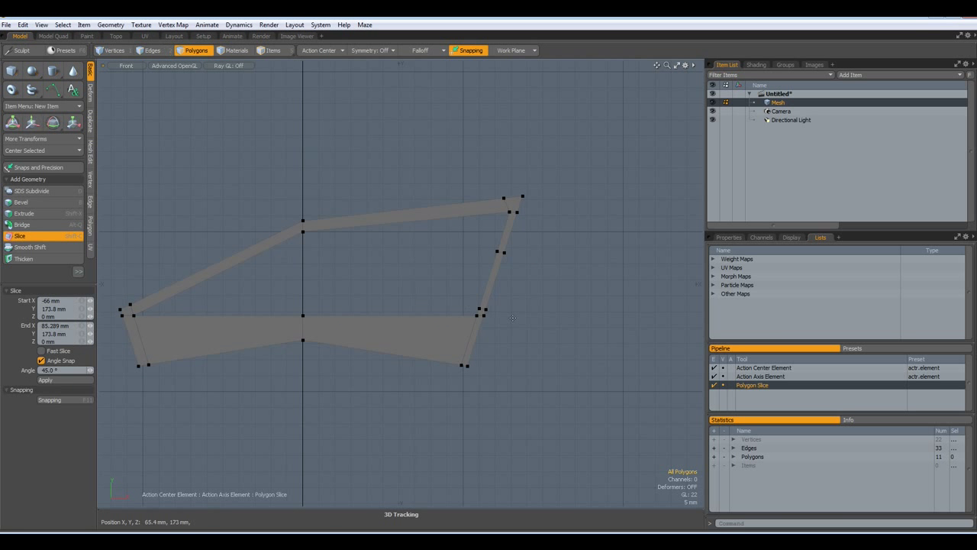
pyautogui.moveTo(503, 304)
pyautogui.mouseDown()
pyautogui.moveTo(436, 290)
pyautogui.moveTo(420, 305)
pyautogui.moveTo(428, 286)
pyautogui.mouseUp()
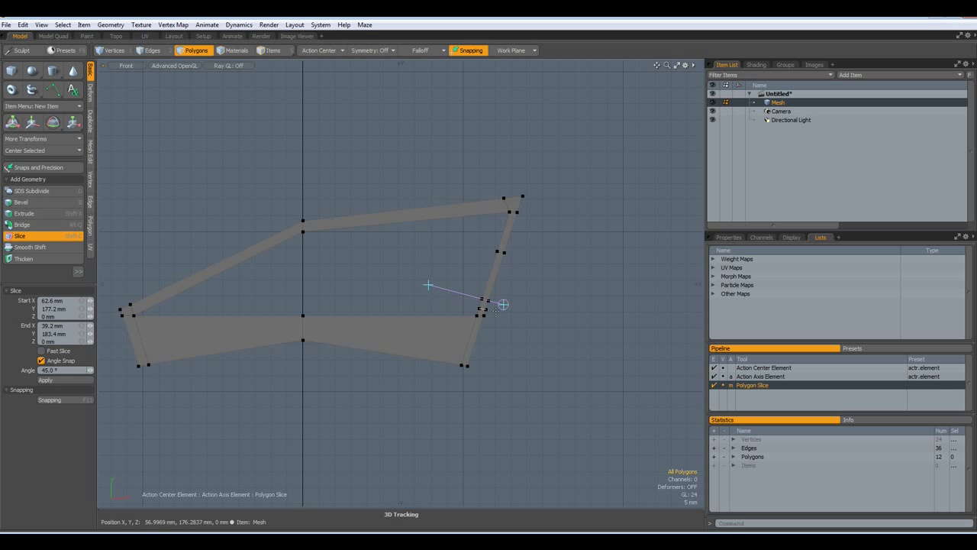
pyautogui.press('F11')
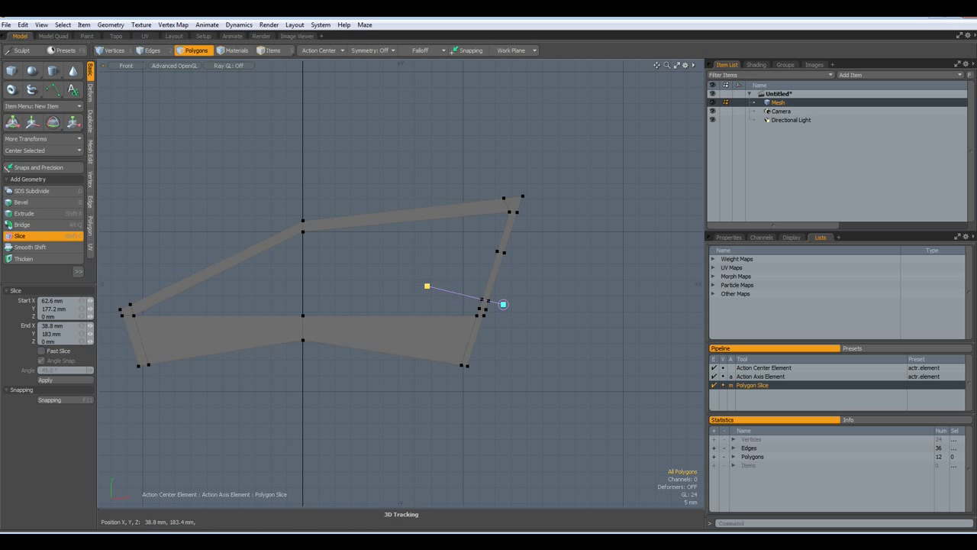
pyautogui.moveTo(428, 285); pyautogui.dragTo(421, 291)
pyautogui.press('F11')
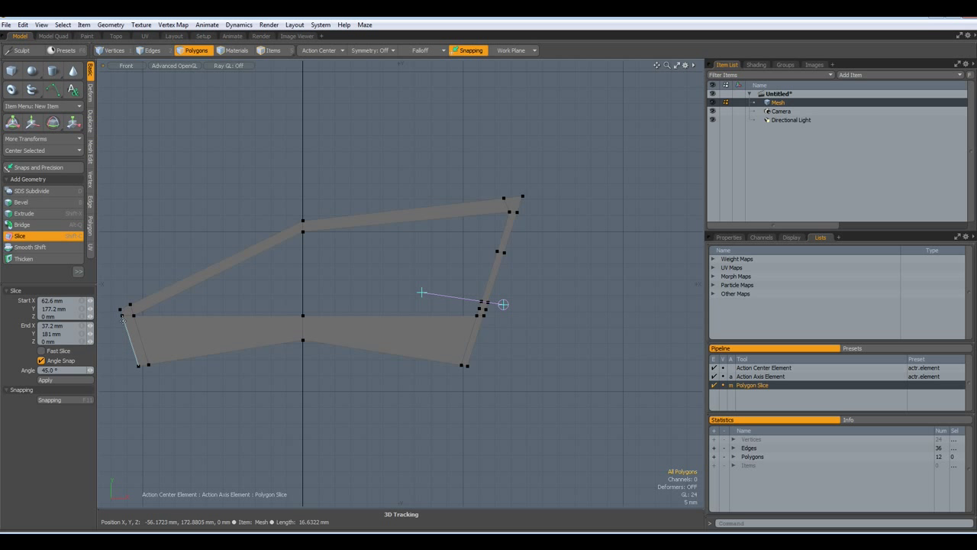
pyautogui.press('space')
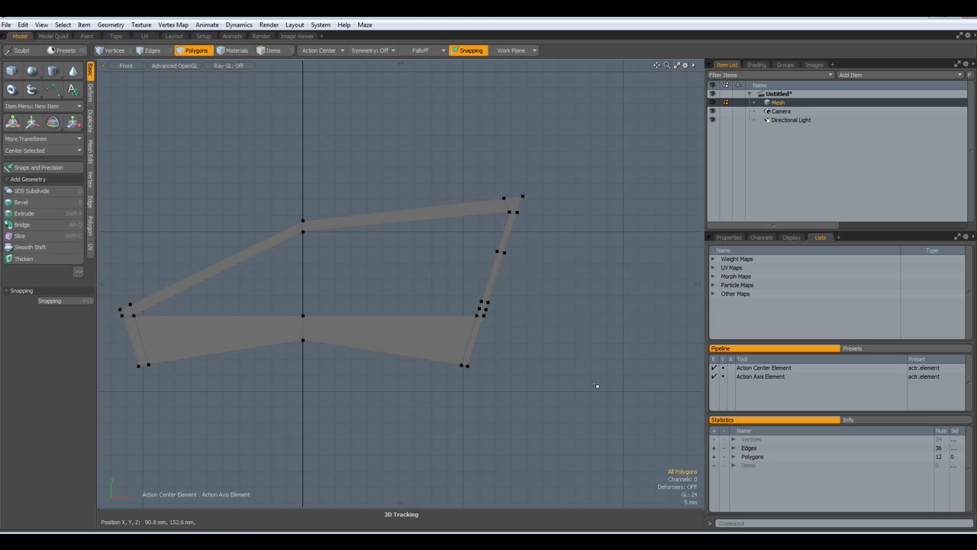
# Step: Delete the centre edge of the lower band and the short cross edge midway up the right strip
pyautogui.keyDown('alt'); pyautogui.keyDown('shift'); pyautogui.moveTo(594, 388); pyautogui.dragTo(625, 386); pyautogui.keyUp('shift'); pyautogui.keyUp('alt')
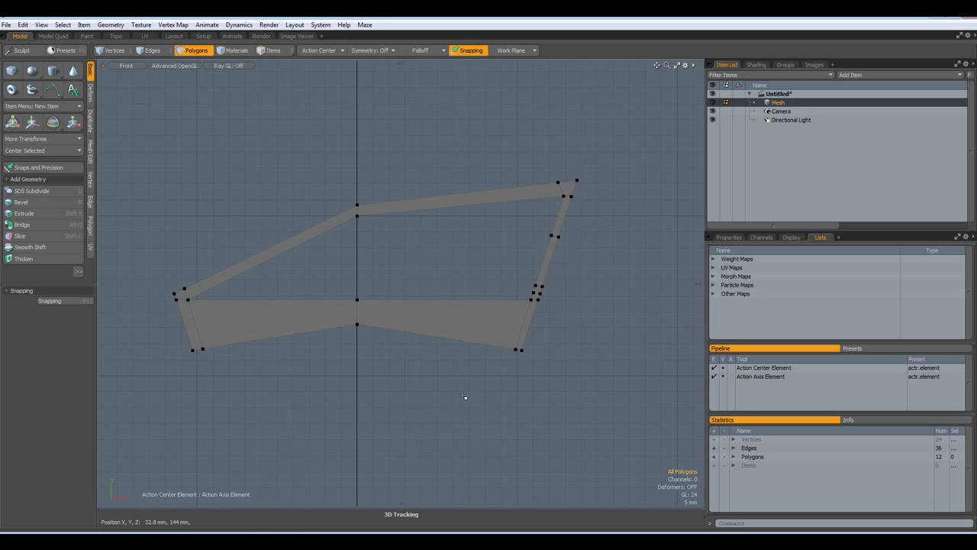
pyautogui.press('2')
pyautogui.doubleClick(431, 301)
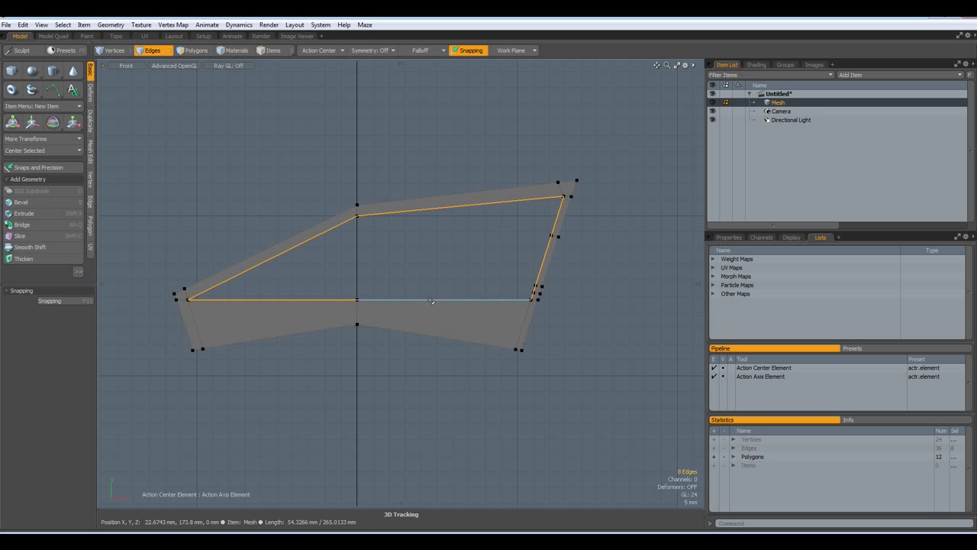
pyautogui.click(358, 313)
pyautogui.scroll(4, 557, 232)
pyautogui.keyDown('shift'); pyautogui.click(546, 249); pyautogui.keyUp('shift')
pyautogui.scroll(-3, 621, 317)
pyautogui.press('Delete')
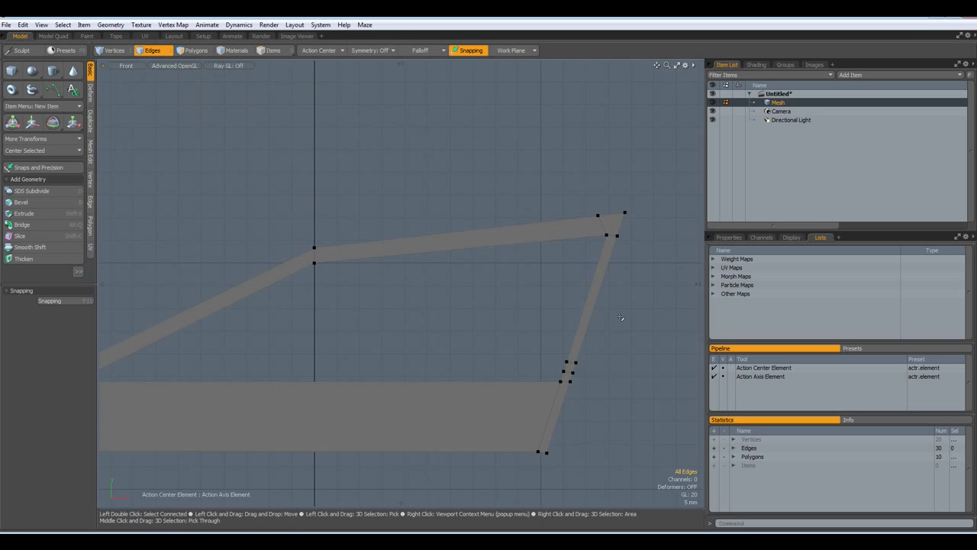
# Step: Fill the open hole with a single polygon from its border edges, and switch to polygon selection
pyautogui.doubleClick(408, 380)
pyautogui.press('p')
pyautogui.press('3')
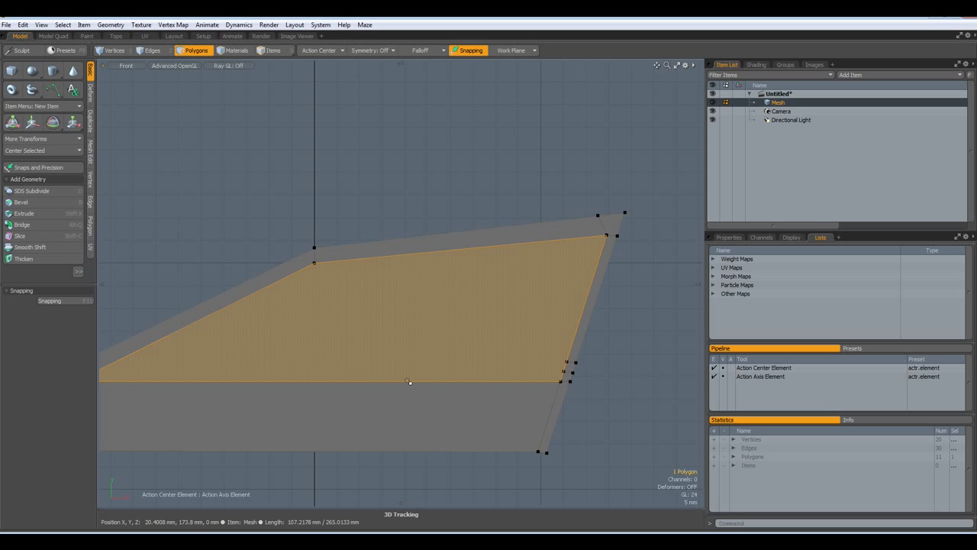
# Step: Try to split the large filled polygon into quads with the Quadruple command
pyautogui.click(90, 222)
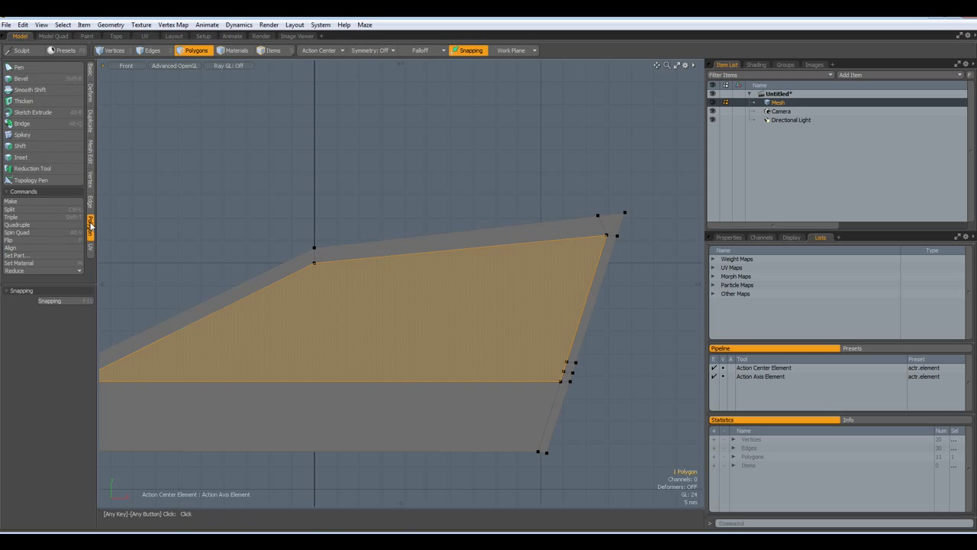
pyautogui.click(42, 226)
pyautogui.scroll(-2, 459, 267)
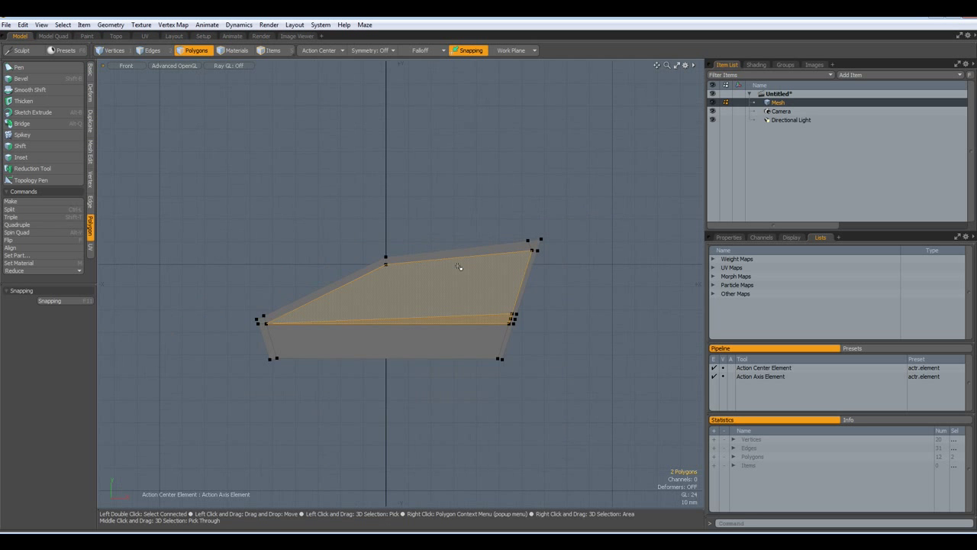
pyautogui.scroll(2, 460, 267)
pyautogui.hotkey('ctrl', 'z')
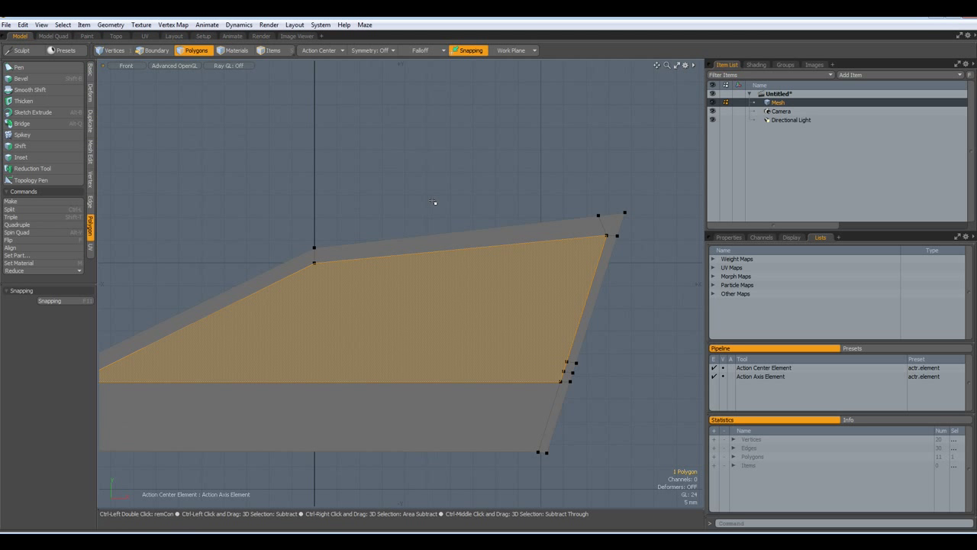
# Step: Edge-slice the large filled polygon from the inner vertex on the centre line to the inner vertex just above the right strip's lowest cross edge
pyautogui.click(387, 150)
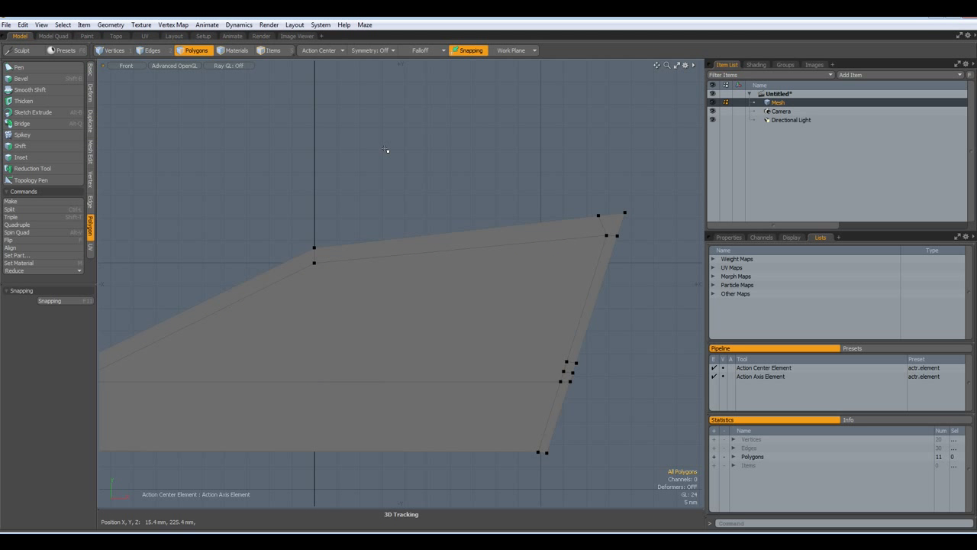
pyautogui.press('c')
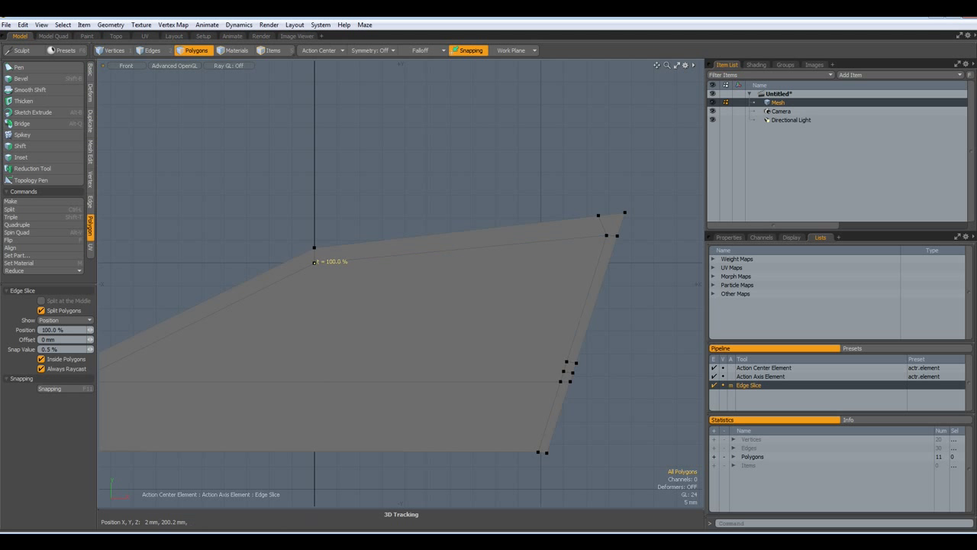
pyautogui.click(313, 261)
pyautogui.click(565, 370)
pyautogui.press('space')
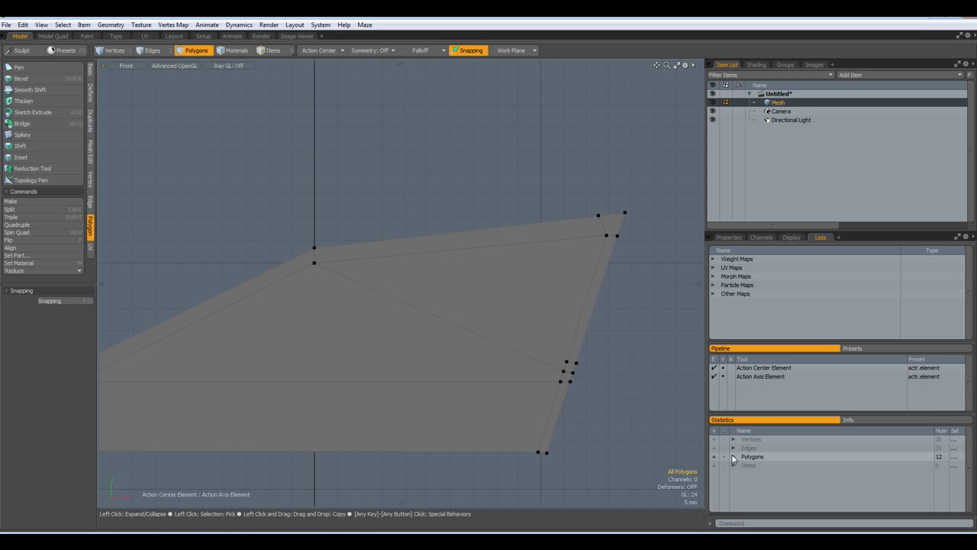
# Step: Examine the polygon statistics by vertex count, and test the shape with a subdivision that is undone
pyautogui.click(733, 458)
pyautogui.click(740, 474)
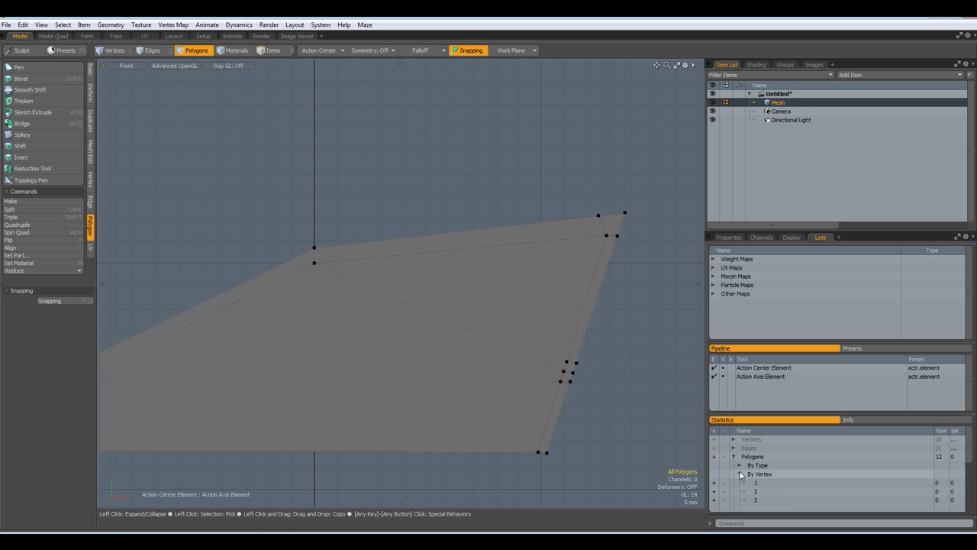
pyautogui.scroll(-2, 799, 485)
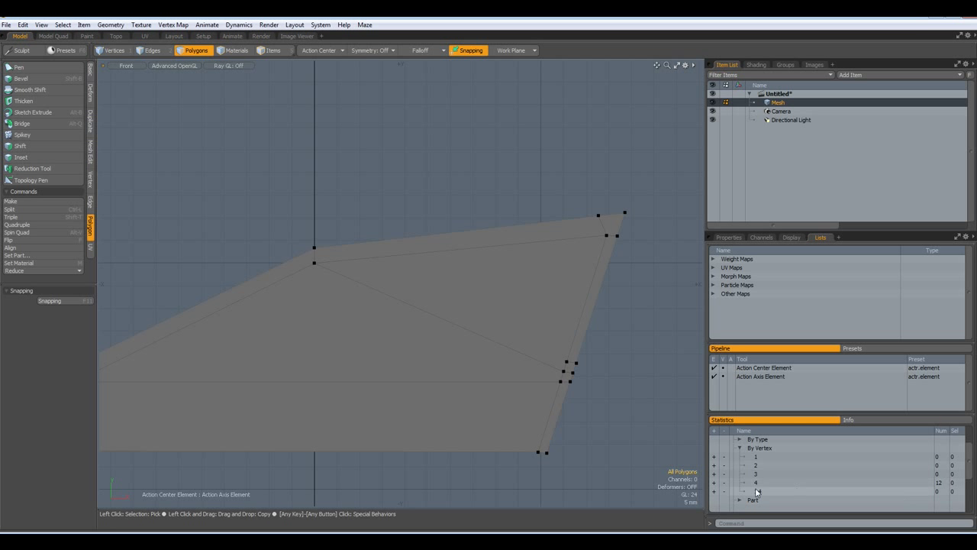
pyautogui.press('a')
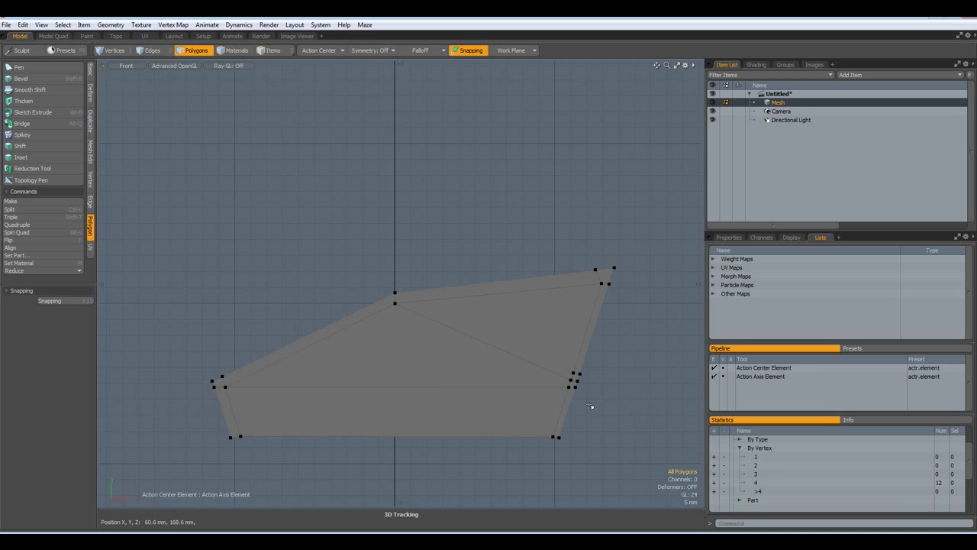
pyautogui.press('d')
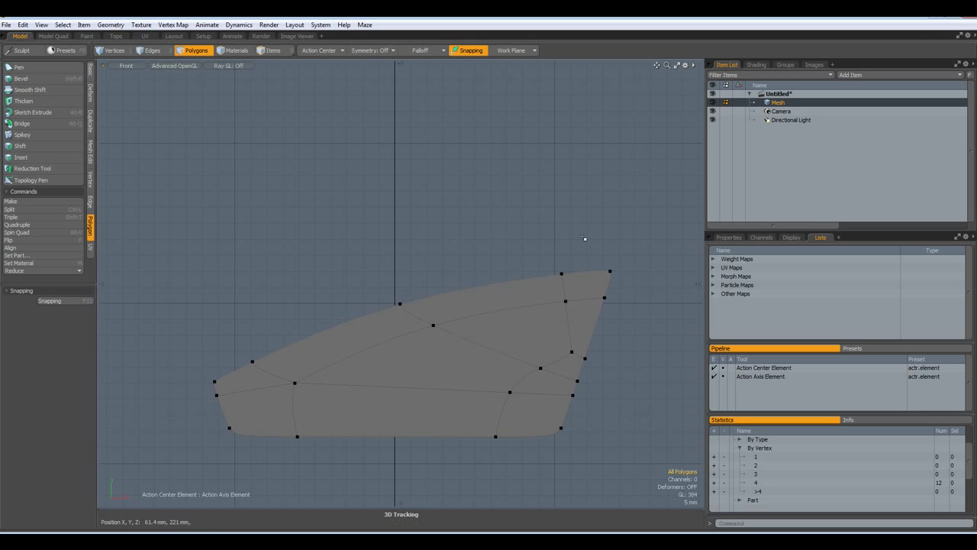
pyautogui.hotkey('ctrl', 'z')
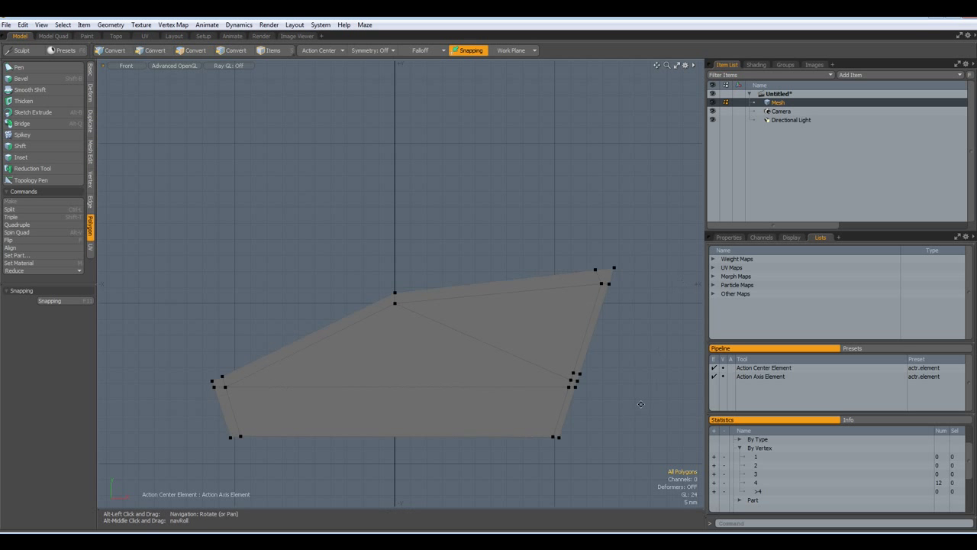
# Step: Create a Radial Array of the segment with count 10 around the Z axis from 0° to 360°, using the Origin action center
pyautogui.keyDown('alt'); pyautogui.moveTo(640, 404); pyautogui.dragTo(602, 264); pyautogui.keyUp('alt')
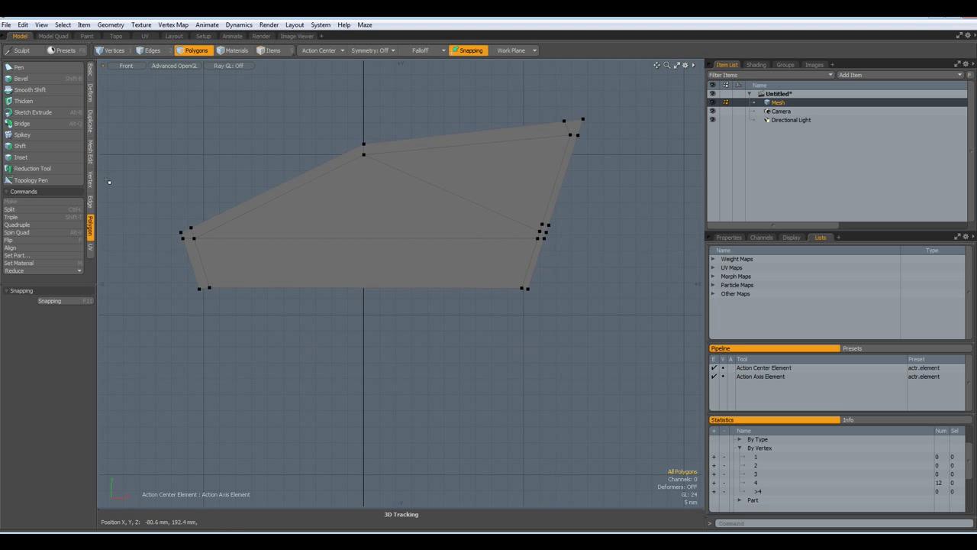
pyautogui.click(90, 122)
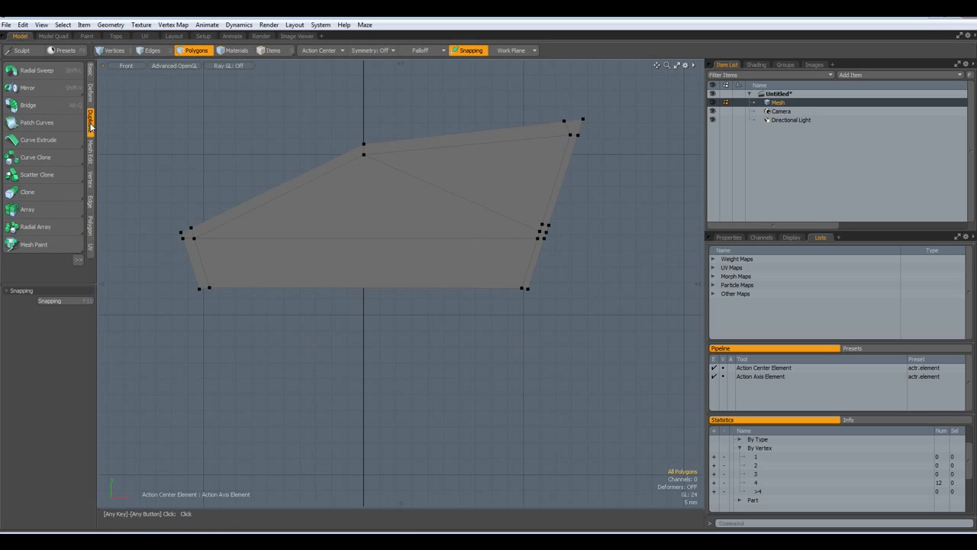
pyautogui.click(44, 229)
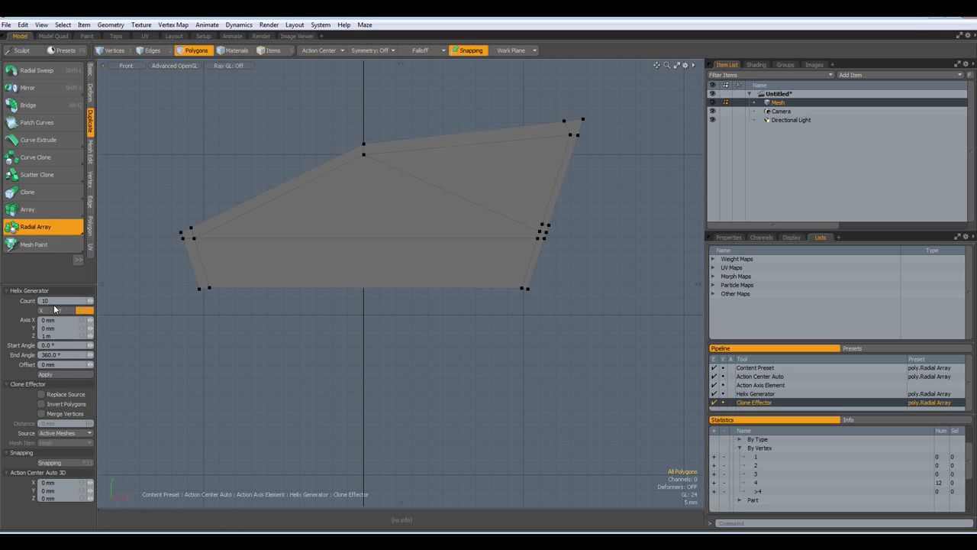
pyautogui.click(329, 53)
pyautogui.click(316, 99)
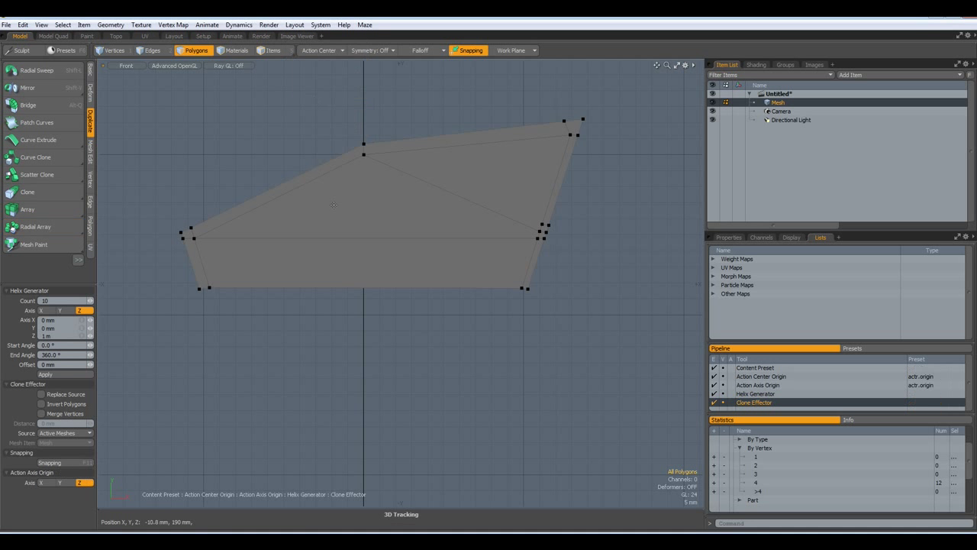
pyautogui.click(368, 409)
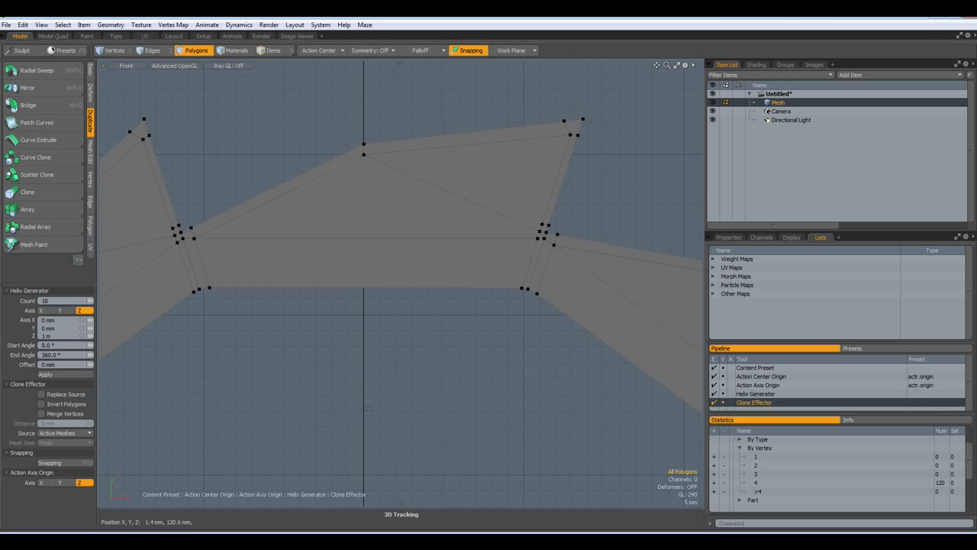
pyautogui.scroll(5, 577, 236)
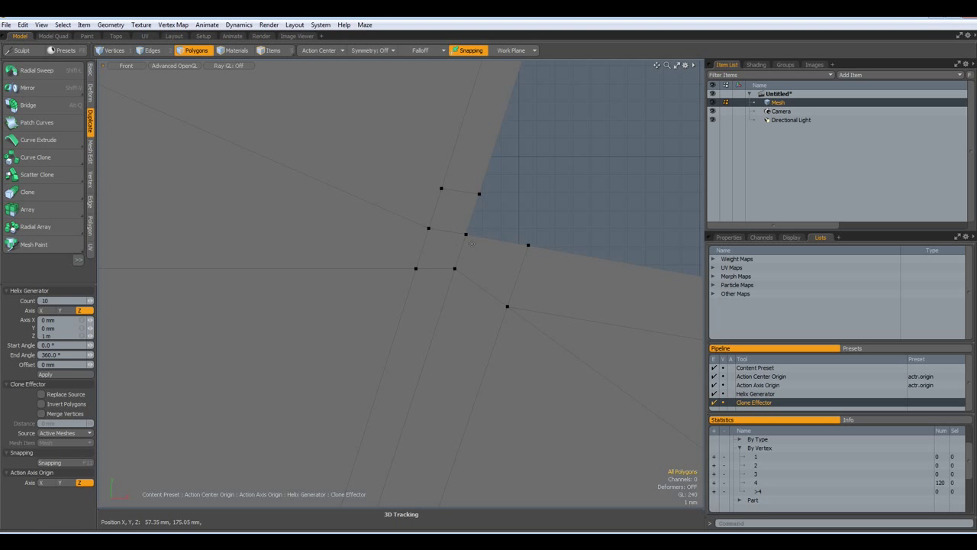
pyautogui.scroll(-5, 527, 201)
pyautogui.scroll(-3, 355, 359)
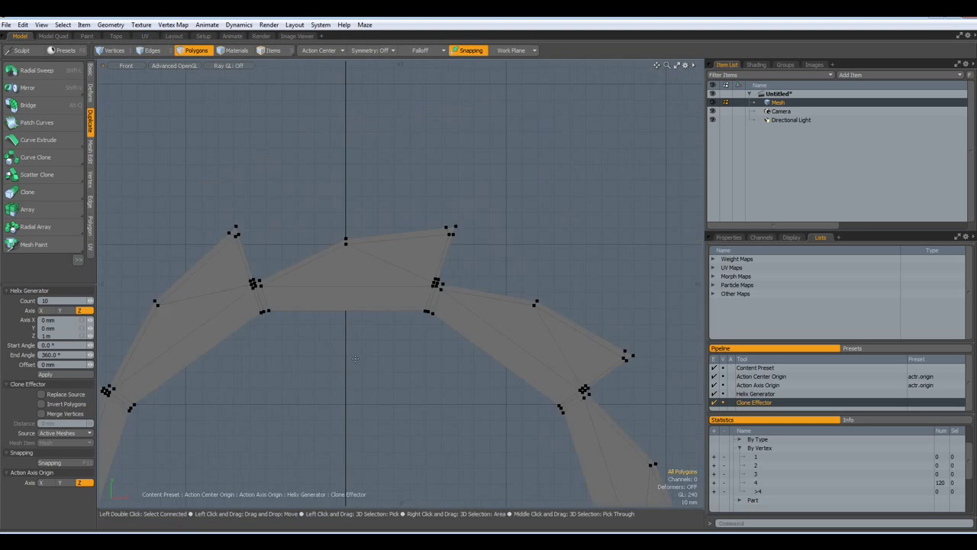
# Step: Finish the radial array and merge the toothed ring's coincident vertices using the Automatic range
pyautogui.keyDown('alt'); pyautogui.keyDown('shift'); pyautogui.moveTo(391, 400); pyautogui.dragTo(440, 261); pyautogui.keyUp('shift'); pyautogui.keyUp('alt')
pyautogui.scroll(-2, 440, 262)
pyautogui.scroll(-2, 435, 308)
pyautogui.scroll(1, 435, 309)
pyautogui.keyDown('alt'); pyautogui.keyDown('shift'); pyautogui.moveTo(422, 322); pyautogui.dragTo(426, 240); pyautogui.keyUp('shift'); pyautogui.keyUp('alt')
pyautogui.press('space')
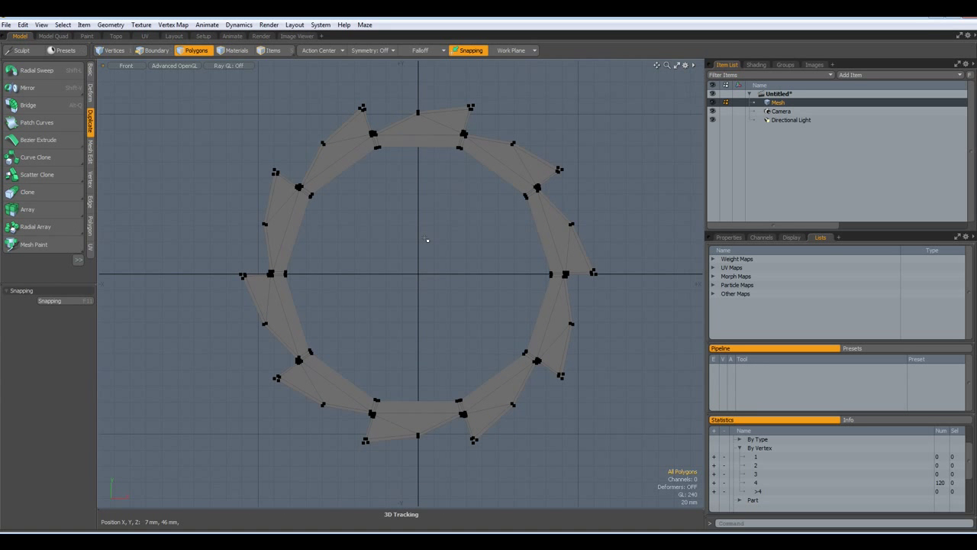
pyautogui.hotkey('ctrl', '3')
pyautogui.click(466, 262)
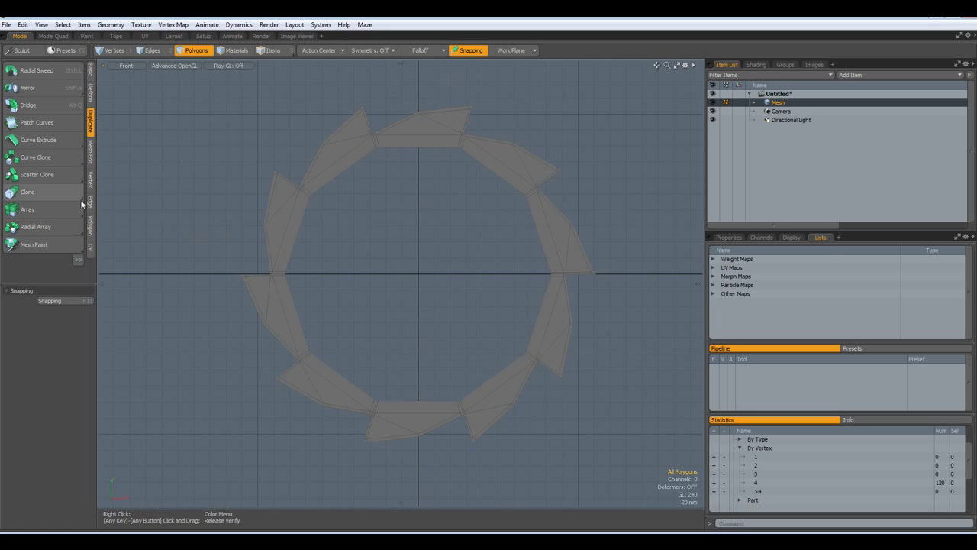
pyautogui.click(90, 180)
pyautogui.click(23, 242)
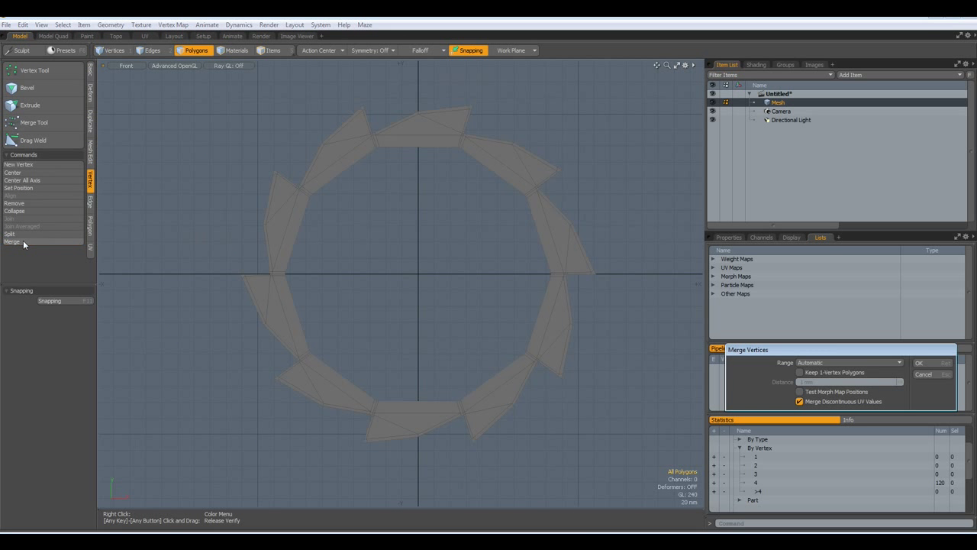
pyautogui.press('Return')
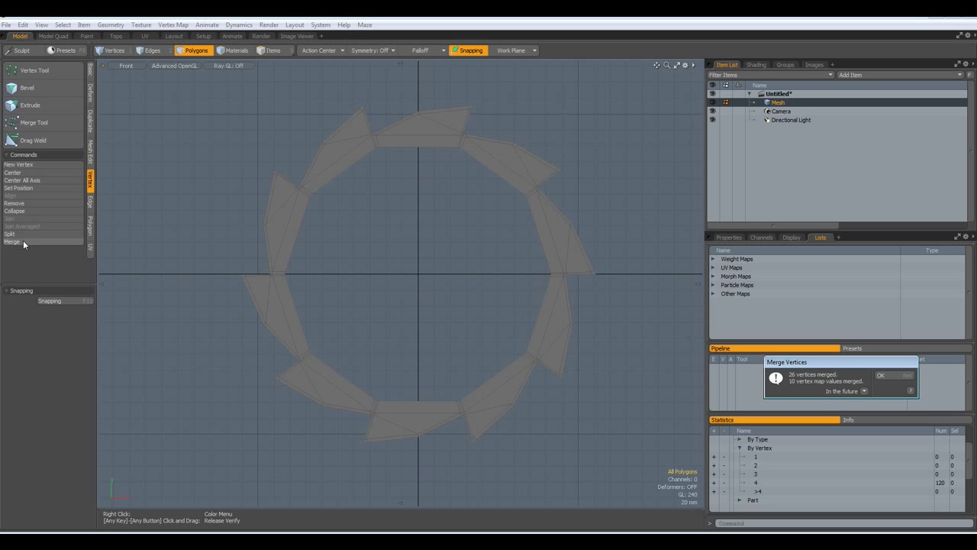
pyautogui.click(882, 375)
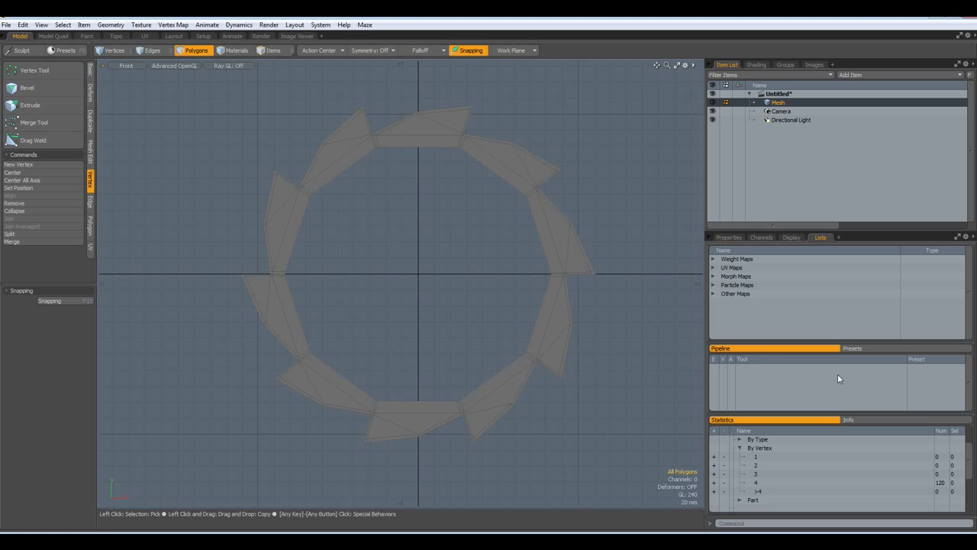
# Step: Merge the ring's vertices again with the range set to Fixed and a distance of 0.1 mm
pyautogui.click(30, 242)
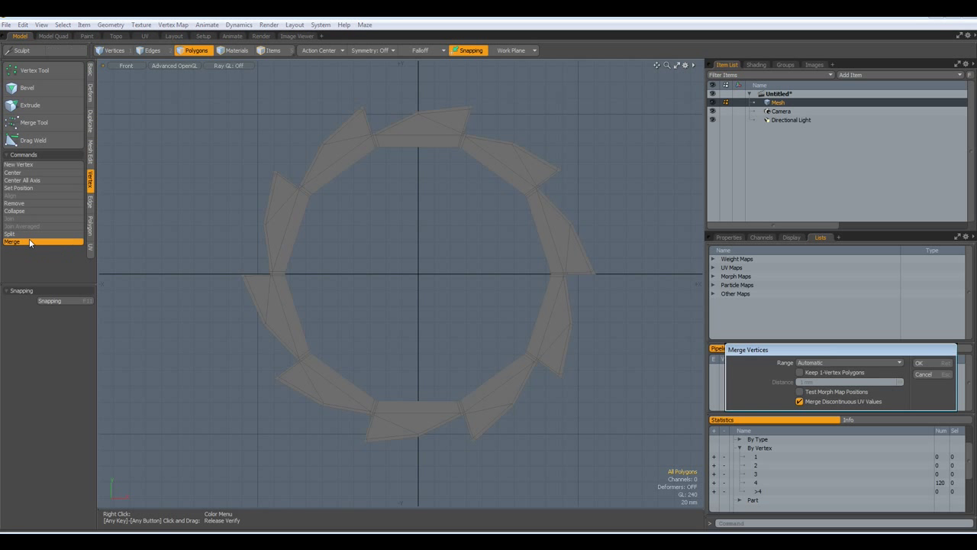
pyautogui.click(849, 363)
pyautogui.click(849, 373)
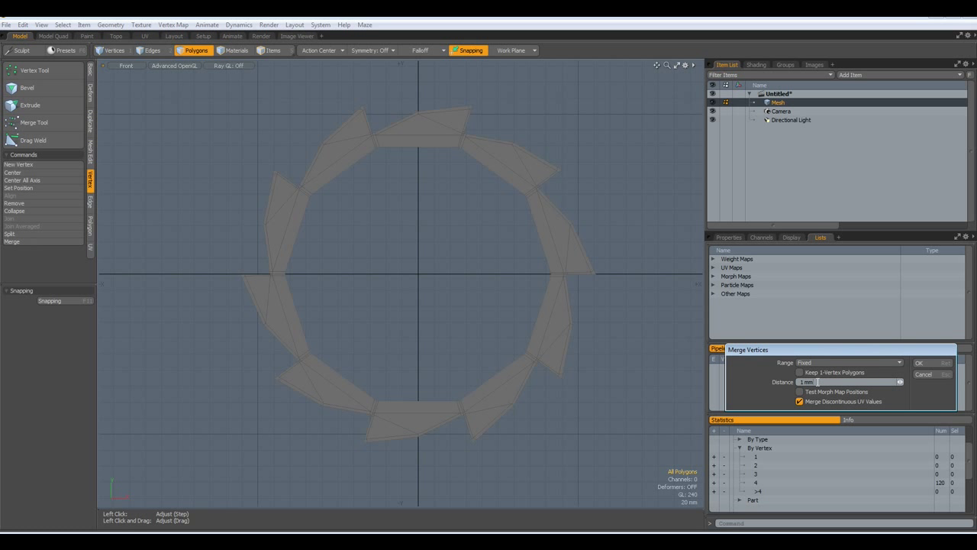
pyautogui.click(818, 381)
pyautogui.write('.1')
pyautogui.press('Return')
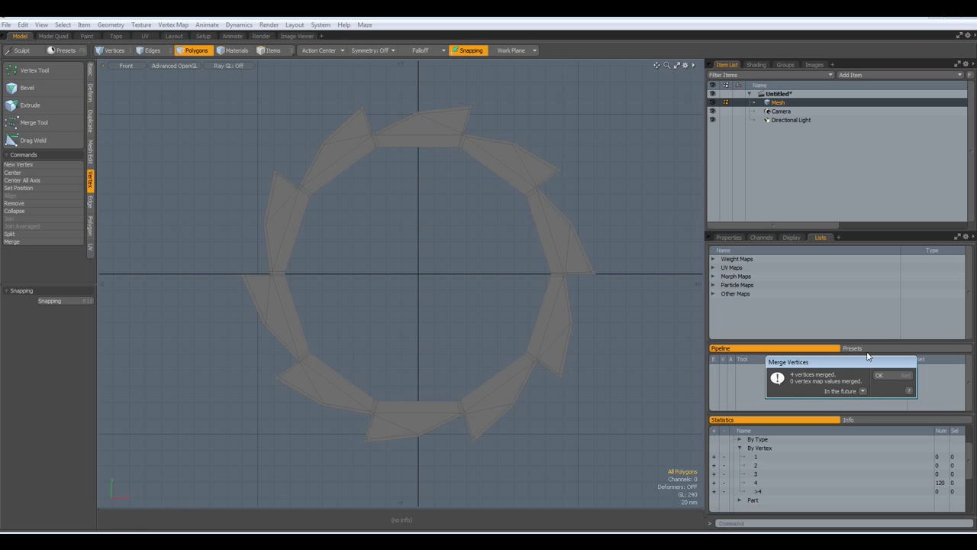
pyautogui.click(880, 375)
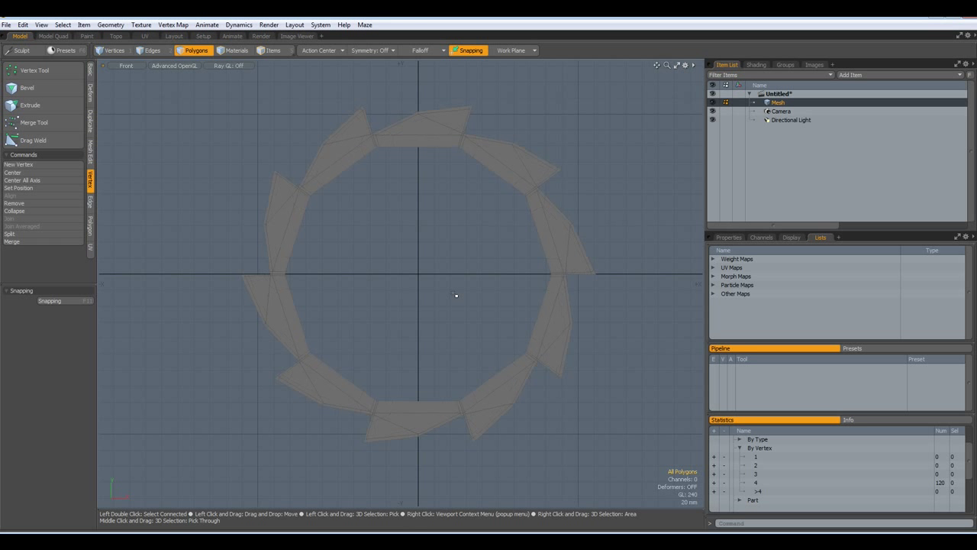
# Step: Select the innermost polygon loop running around the ring and delete it
pyautogui.press('Tab')
pyautogui.click(375, 148)
pyautogui.keyDown('shift'); pyautogui.click(381, 148); pyautogui.keyUp('shift')
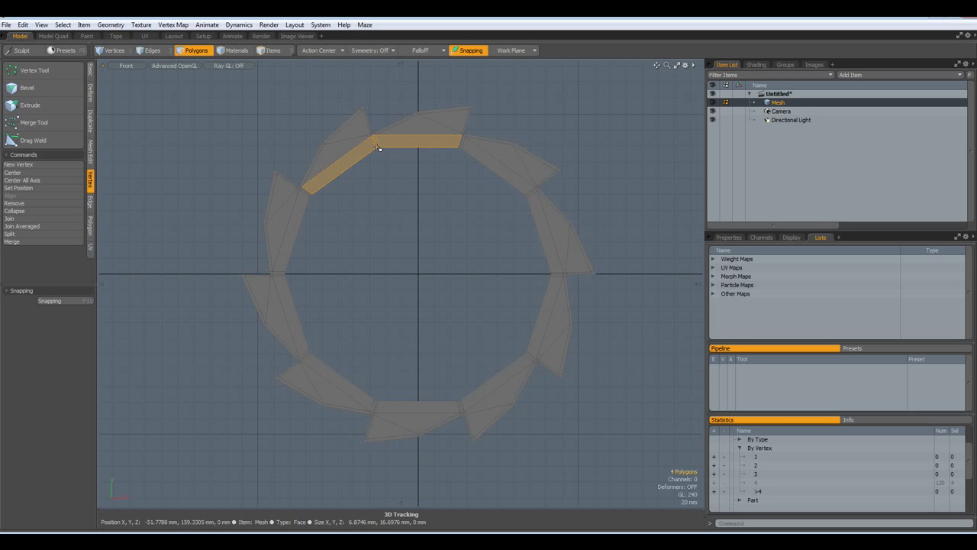
pyautogui.press('l')
pyautogui.press('Delete')
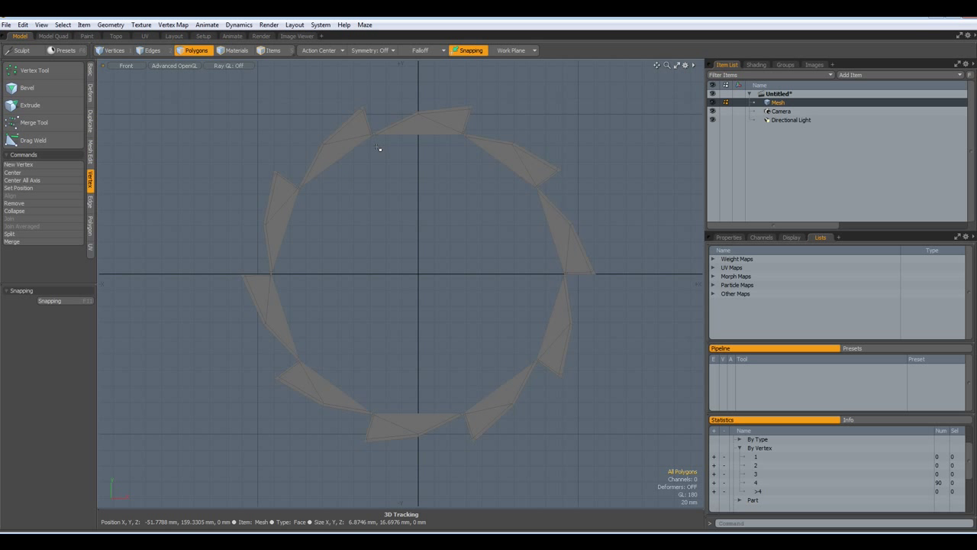
# Step: Select the ring's inner edge loop and draw a 30-sided flat cylinder at its centre, about 166 by 169 mm in radius
pyautogui.press('2')
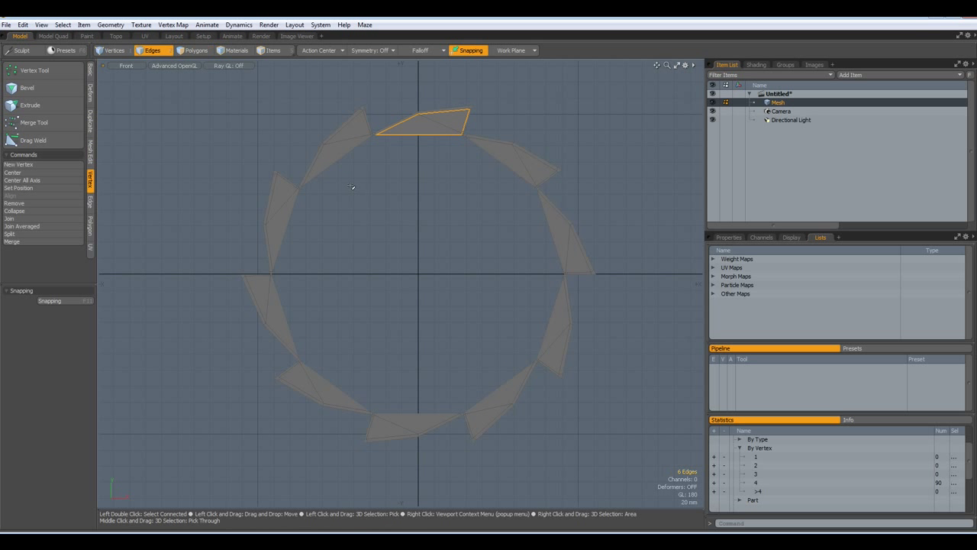
pyautogui.doubleClick(342, 158)
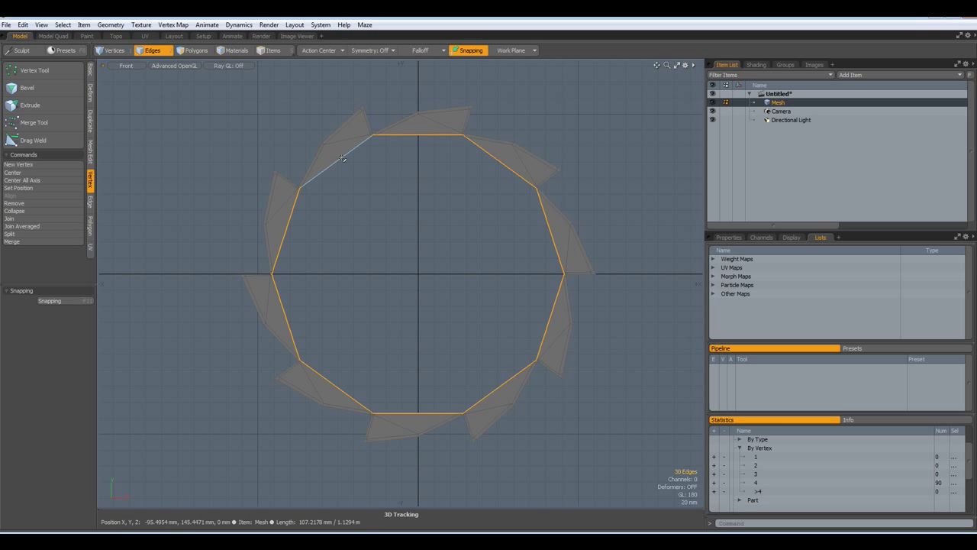
pyautogui.click(90, 75)
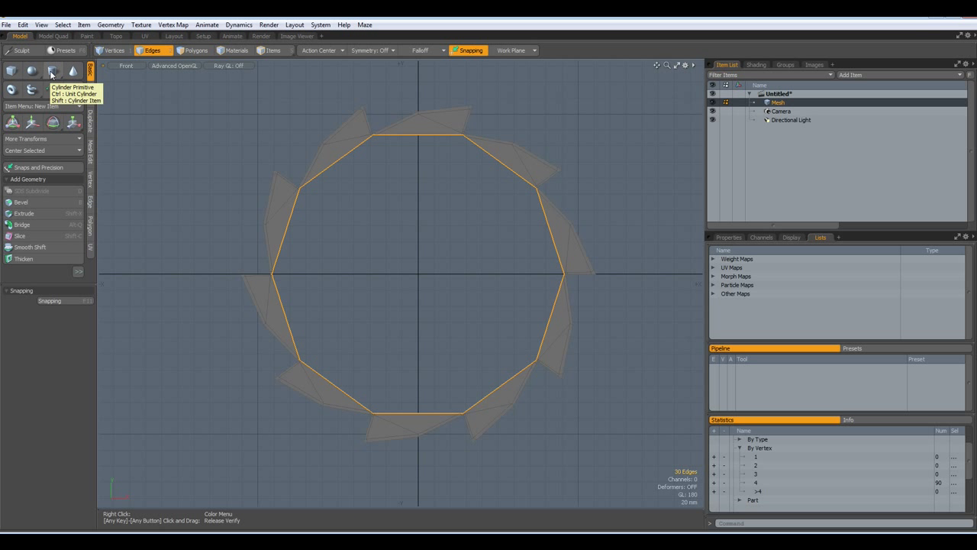
pyautogui.click(52, 72)
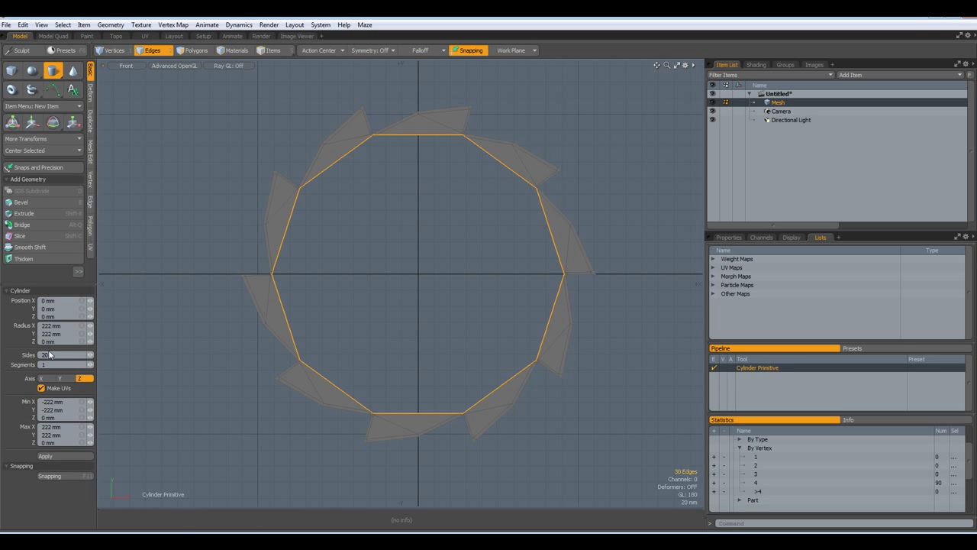
pyautogui.click(53, 356)
pyautogui.write('30')
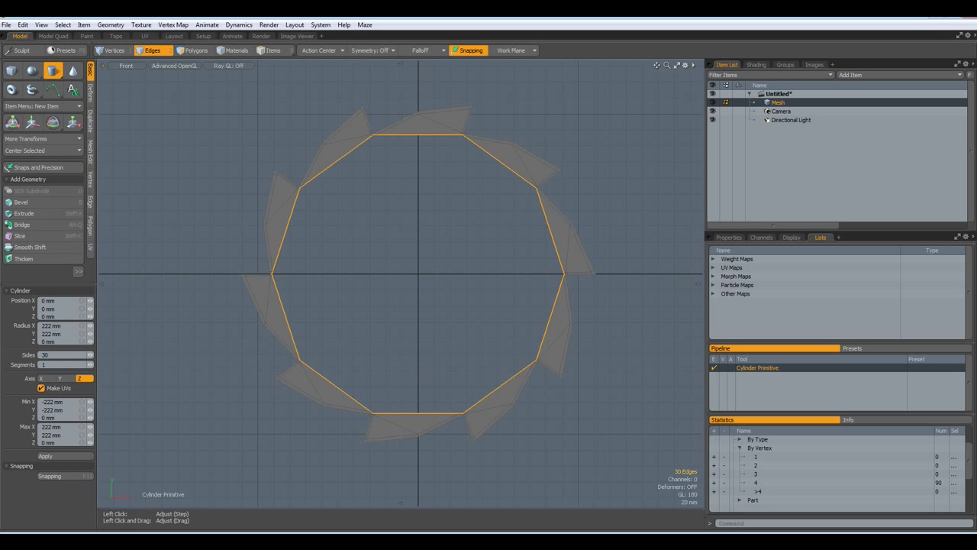
pyautogui.moveTo(418, 274); pyautogui.dragTo(511, 370)
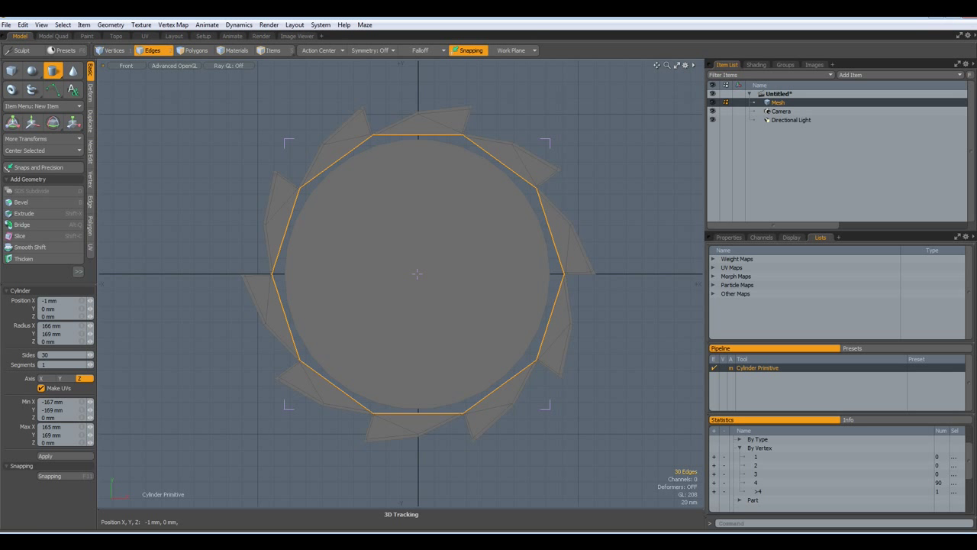
# Step: Set the disc's X and Y radii to 165 mm and its X position to 0 mm
pyautogui.click(64, 326)
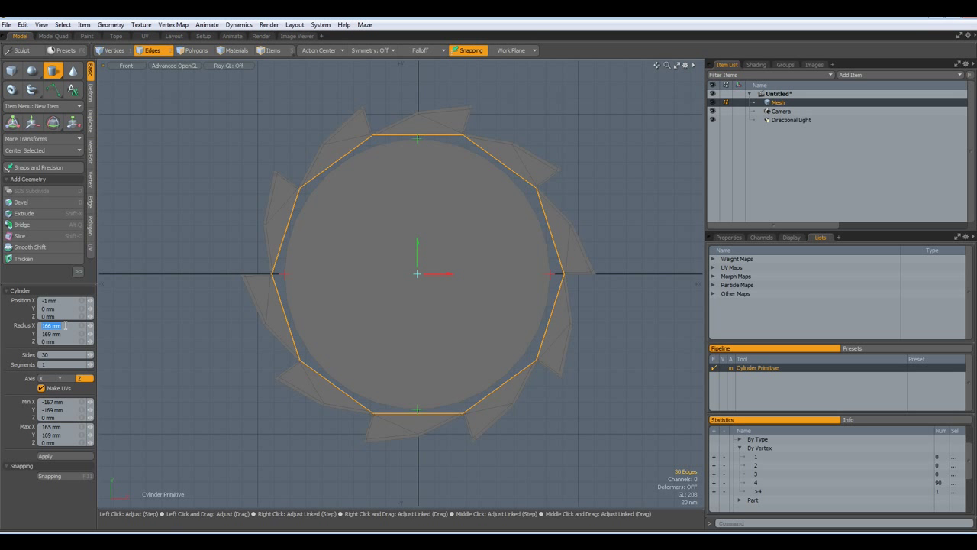
pyautogui.write('165')
pyautogui.press('Tab')
pyautogui.write('165')
pyautogui.click(60, 302)
pyautogui.write('0')
pyautogui.press('space')
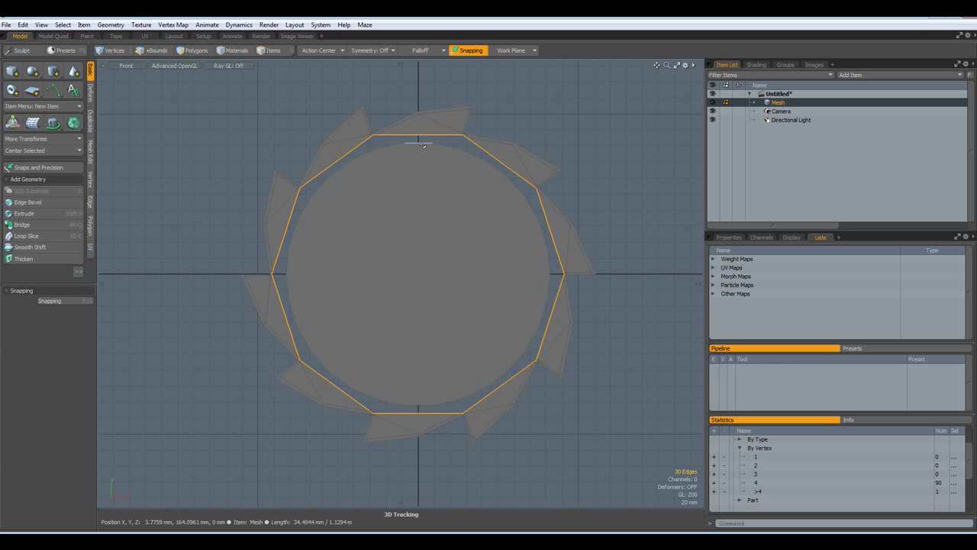
# Step: Add the disc's outline to the edge selection and bridge it to the ring's inner edge loop
pyautogui.keyDown('shift'); pyautogui.doubleClick(424, 145); pyautogui.keyUp('shift')
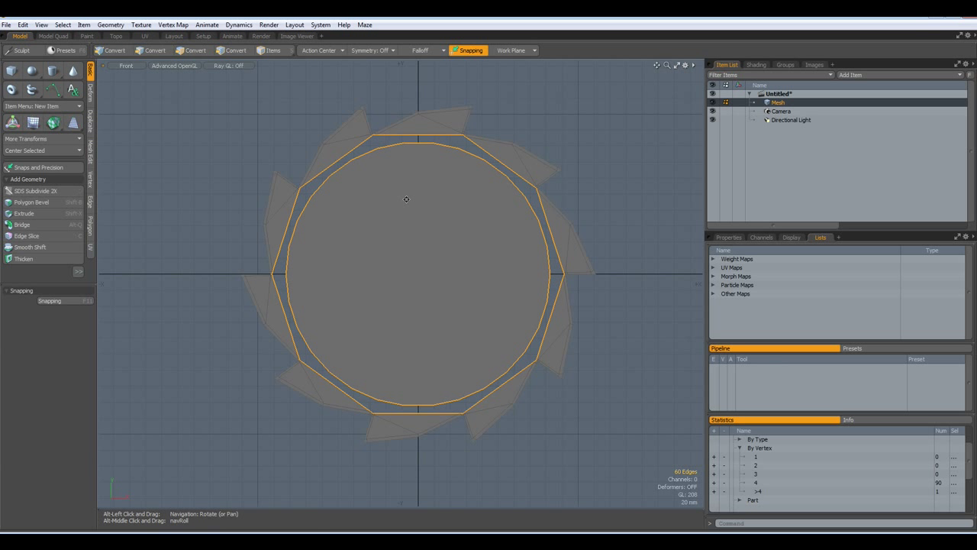
pyautogui.hotkey('alt', 'q')
pyautogui.click(413, 255)
pyautogui.press('space')
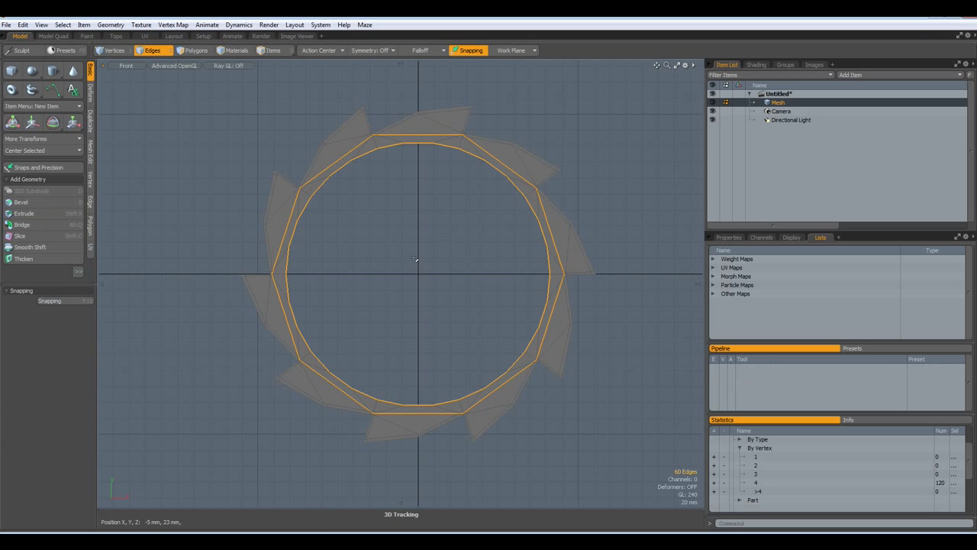
pyautogui.click(411, 182)
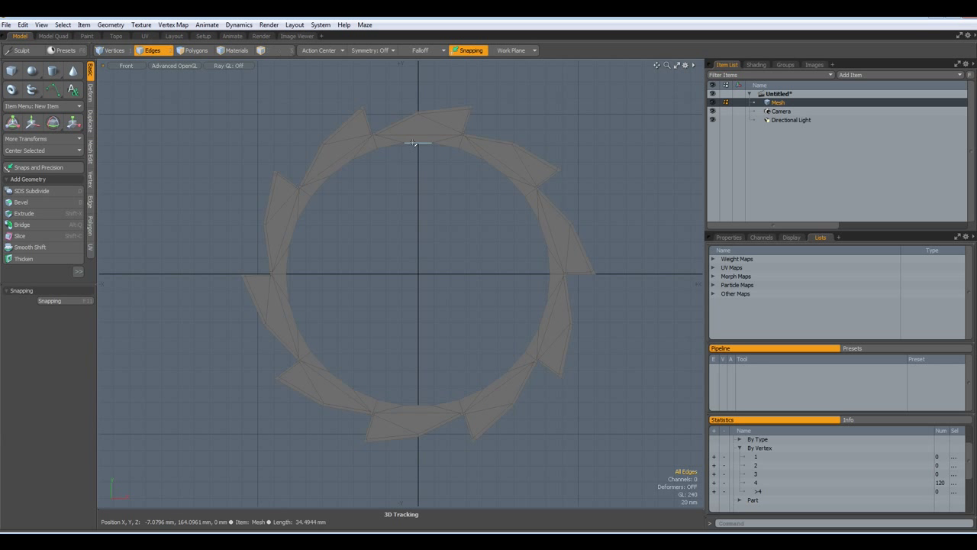
# Step: Fill the bridged ring's inner edge loop with a polygon and switch to polygon selection
pyautogui.doubleClick(413, 143)
pyautogui.press('p')
pyautogui.press('3')
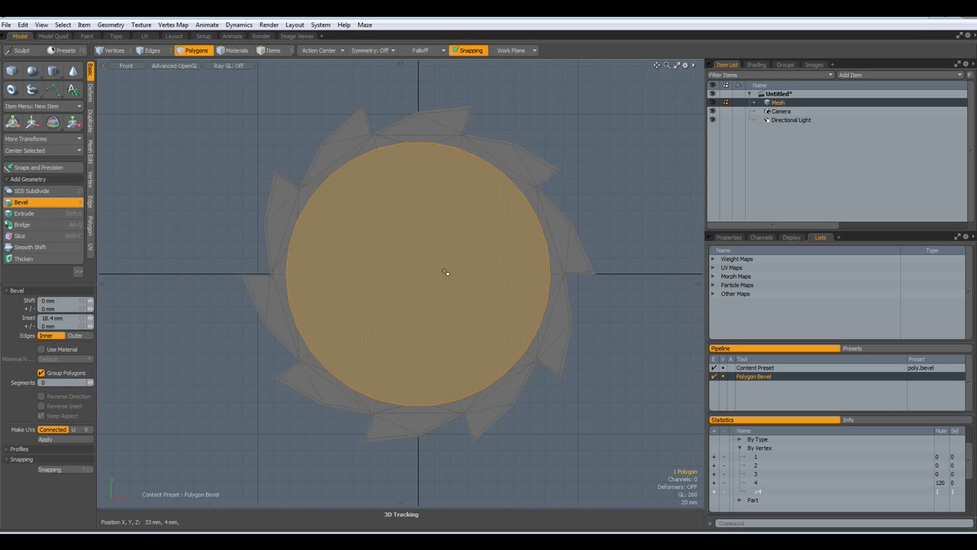
# Step: Bevel the central polygon inward three times, giving the last one an 800 um shift and 18 mm inset, and delete the centre polygon
pyautogui.moveTo(445, 273); pyautogui.dragTo(414, 276)
pyautogui.keyDown('shift'); pyautogui.click(349, 248); pyautogui.keyUp('shift')
pyautogui.keyDown('shift'); pyautogui.click(425, 278); pyautogui.keyUp('shift')
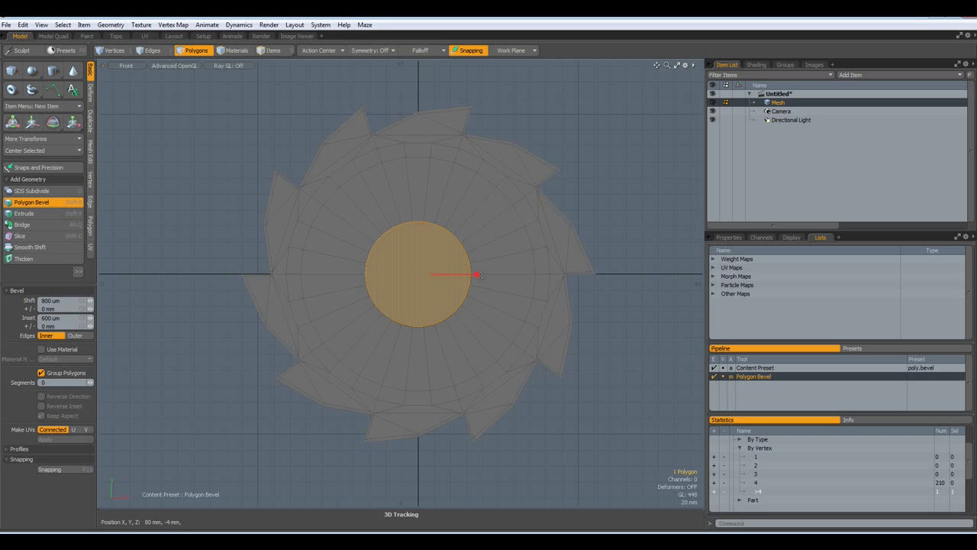
pyautogui.moveTo(477, 275); pyautogui.dragTo(407, 275)
pyautogui.press('Delete')
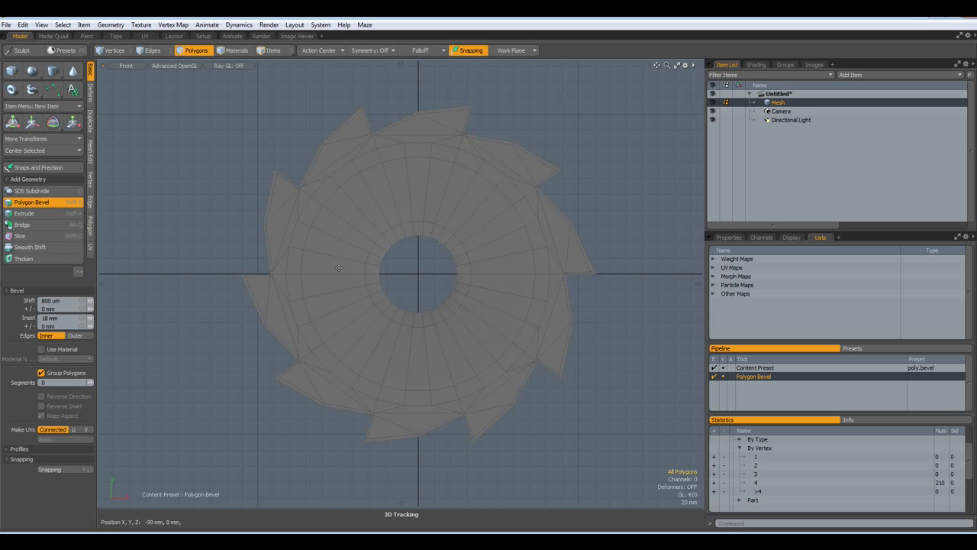
# Step: Draw a 12-sided flat disc beside the toothed wheel, centred at about X 359 mm, Y 1 mm, with a 55 mm radius
pyautogui.keyDown('alt'); pyautogui.keyDown('shift'); pyautogui.moveTo(410, 268); pyautogui.dragTo(297, 284); pyautogui.keyUp('shift'); pyautogui.keyUp('alt')
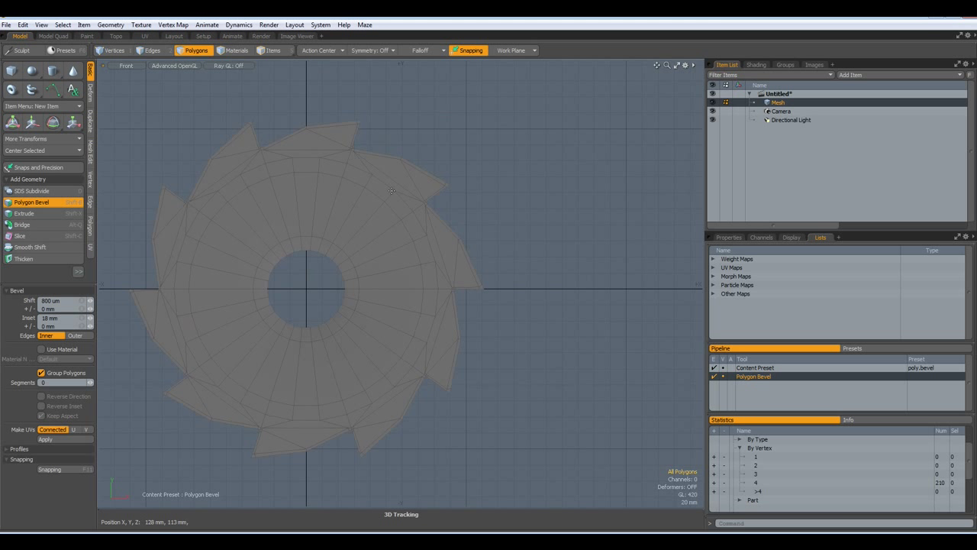
pyautogui.click(52, 71)
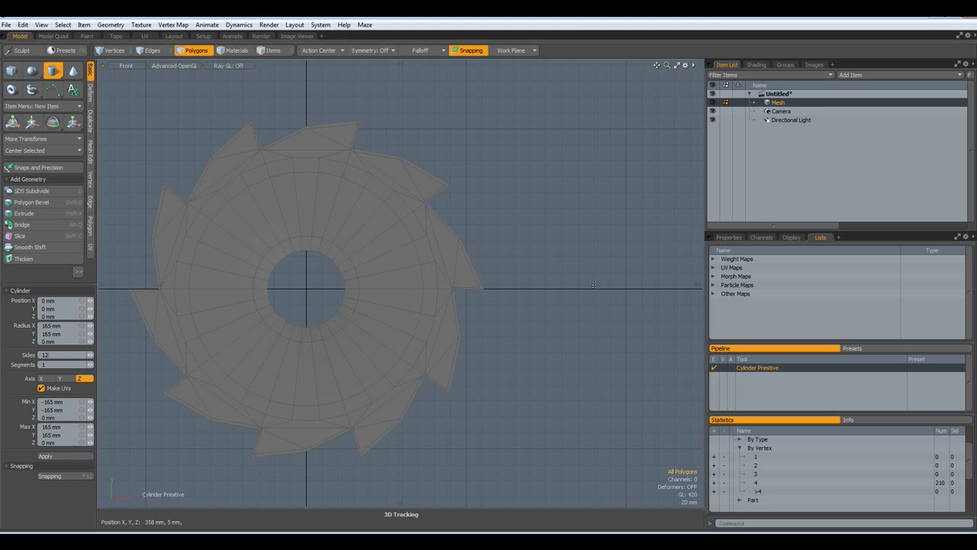
pyautogui.moveTo(593, 288); pyautogui.dragTo(647, 288)
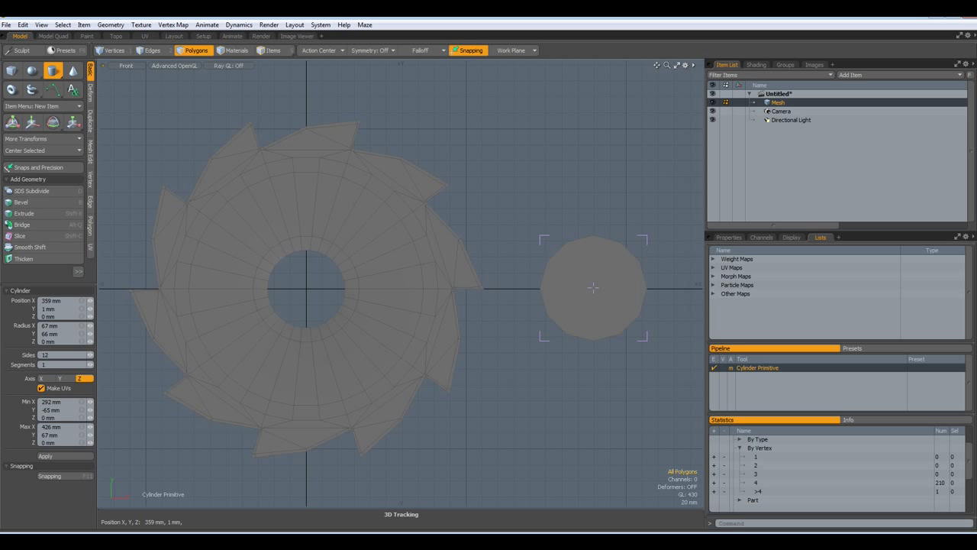
pyautogui.moveTo(647, 287); pyautogui.dragTo(636, 288)
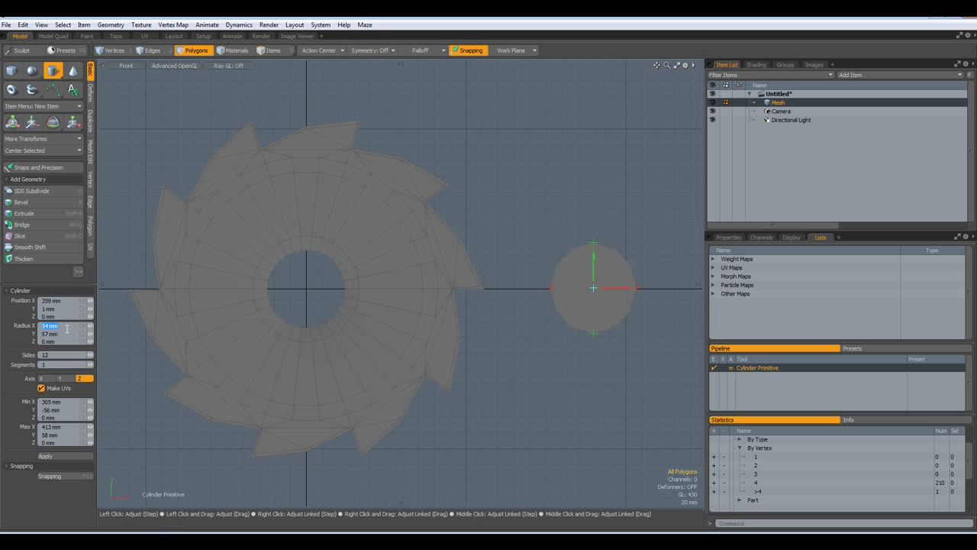
pyautogui.write('55')
pyautogui.press('Tab')
pyautogui.press('space')
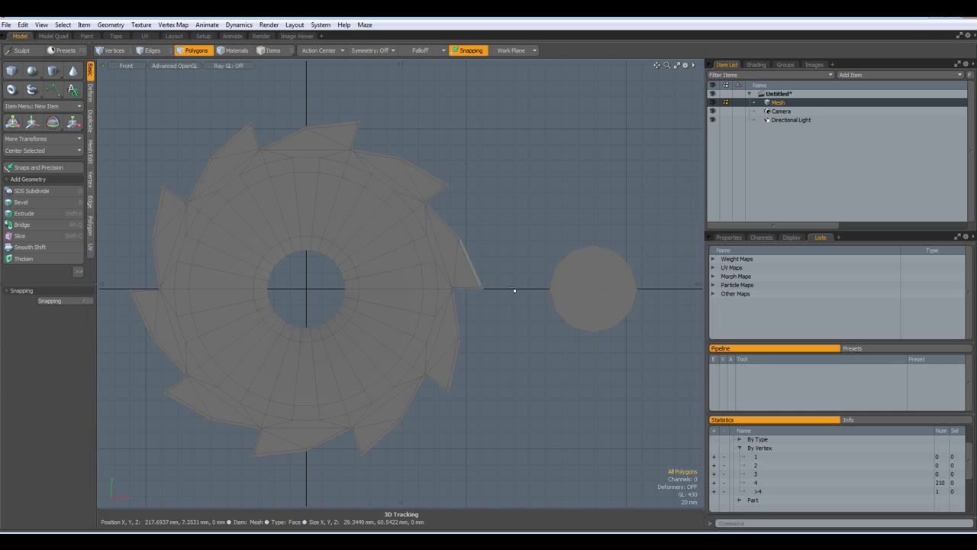
# Step: Bevel the 12-sided disc with a 26.8 mm inset and delete its inner polygon to leave a ring
pyautogui.click(593, 287)
pyautogui.press('b')
pyautogui.click(592, 288)
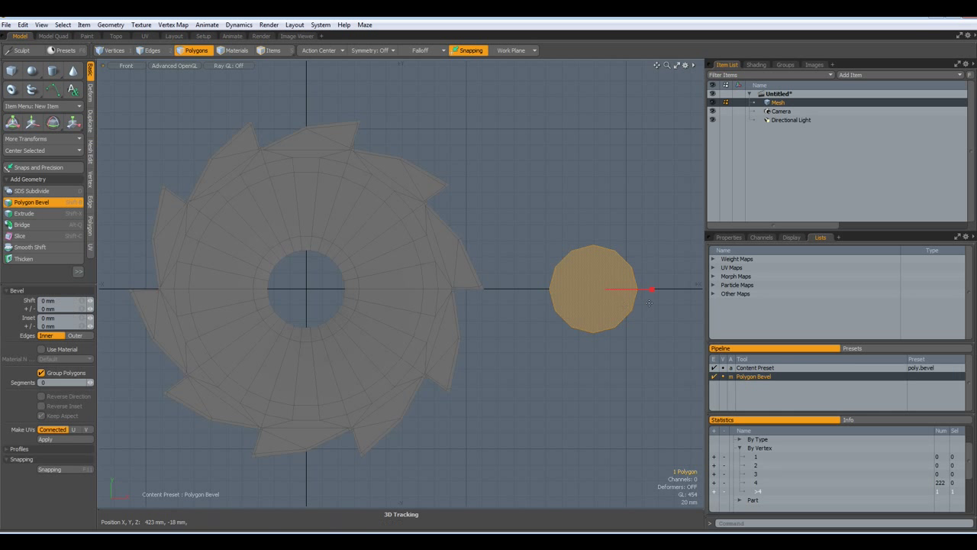
pyautogui.moveTo(652, 289); pyautogui.dragTo(672, 290)
pyautogui.press('Delete')
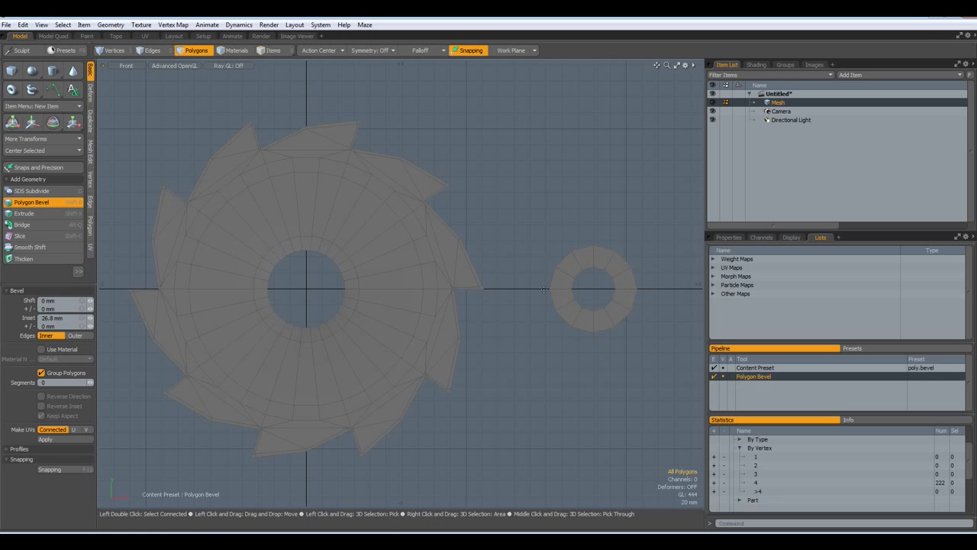
# Step: Bridge the three edges along the tooth's short side to the three facing outer edges of the 12-sided ring, forming an arm
pyautogui.scroll(3, 592, 239)
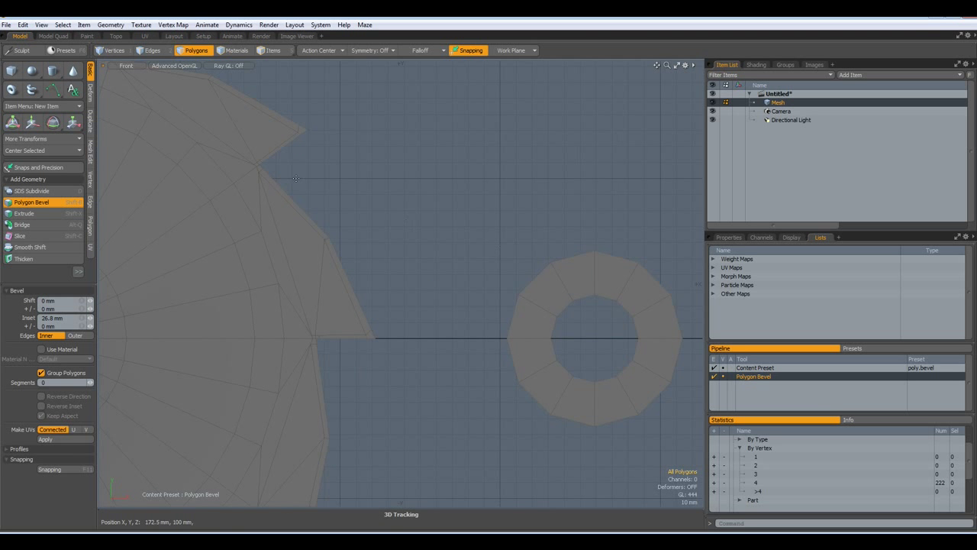
pyautogui.scroll(3, 296, 178)
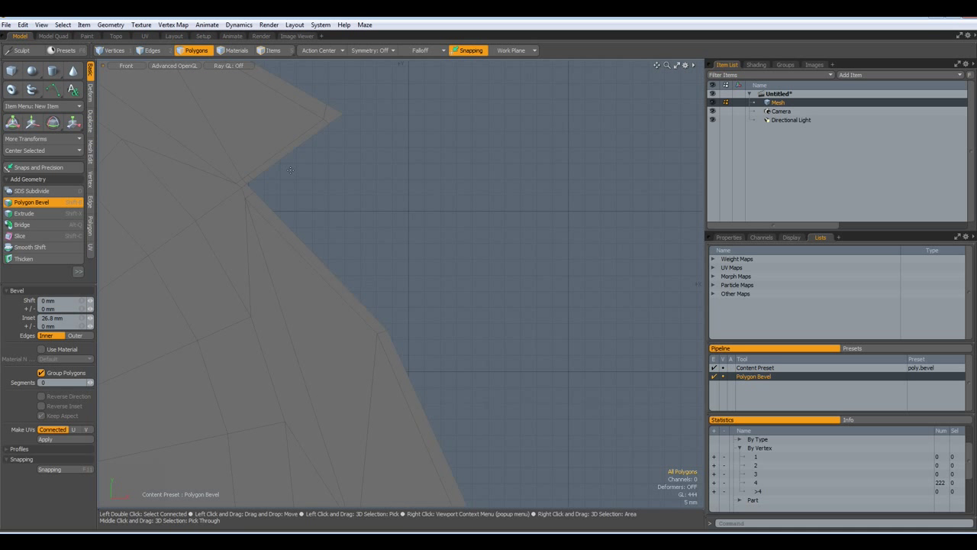
pyautogui.press('2')
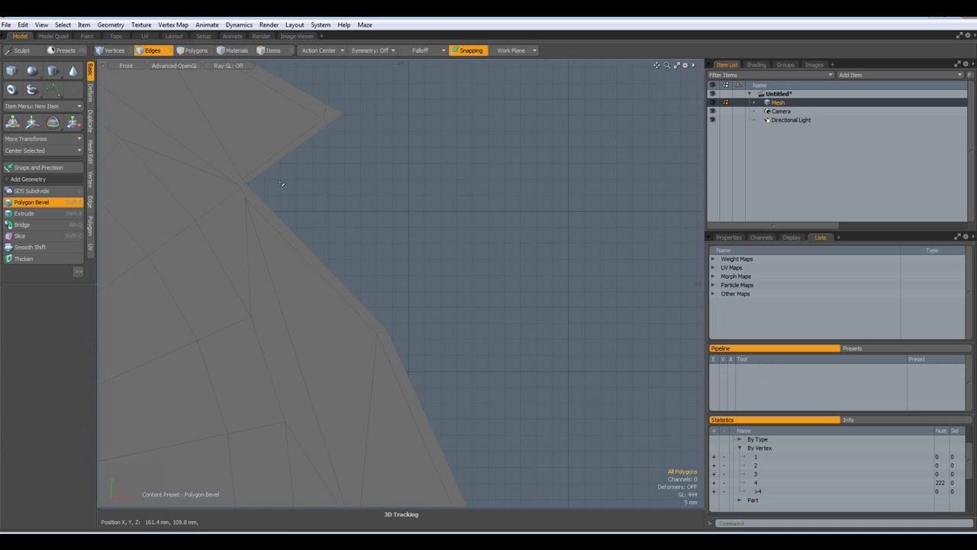
pyautogui.click(250, 182)
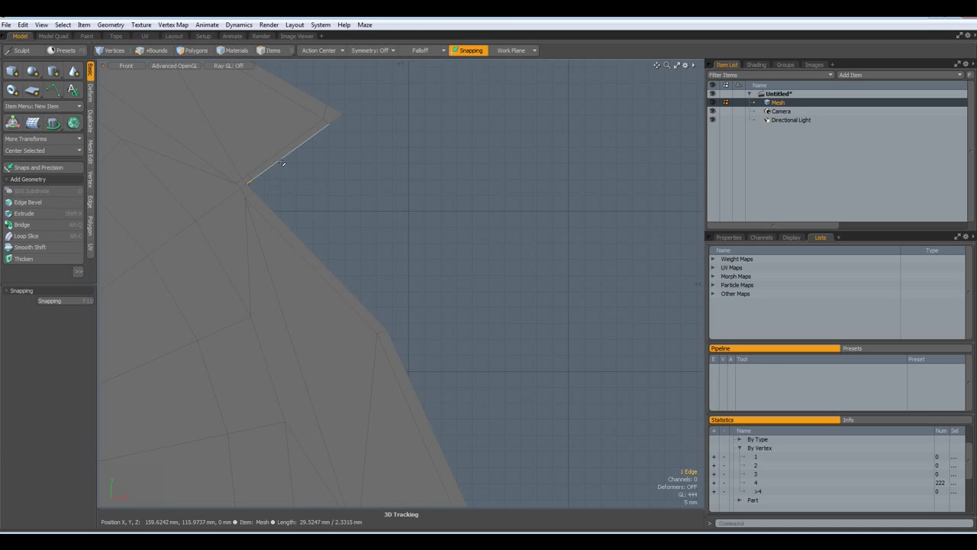
pyautogui.keyDown('shift'); pyautogui.click(283, 162); pyautogui.keyUp('shift')
pyautogui.keyDown('shift'); pyautogui.click(339, 118); pyautogui.keyUp('shift')
pyautogui.scroll(-5, 458, 170)
pyautogui.keyDown('alt'); pyautogui.moveTo(538, 230); pyautogui.dragTo(393, 213); pyautogui.keyUp('alt')
pyautogui.keyDown('shift'); pyautogui.click(417, 264); pyautogui.keyUp('shift')
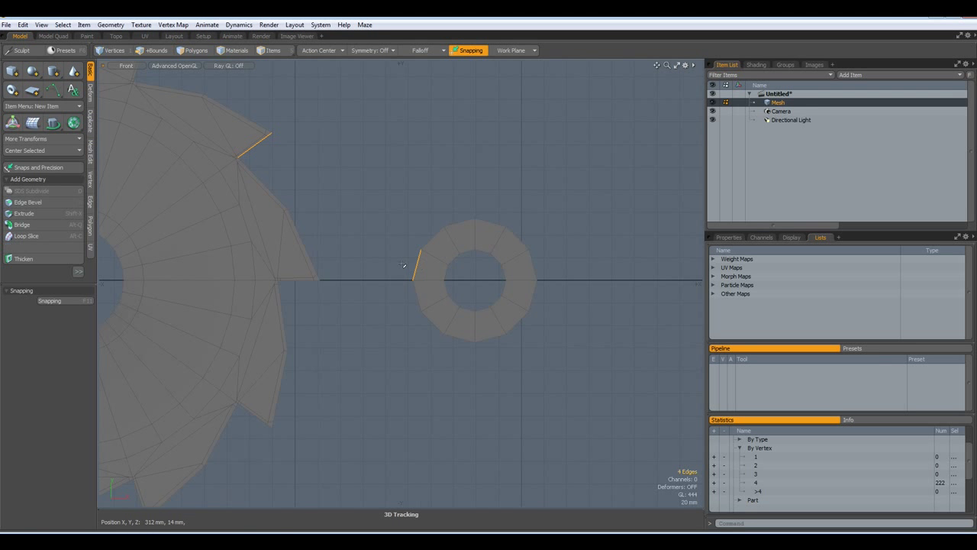
pyautogui.hotkey('alt', 'q')
pyautogui.click(475, 161)
pyautogui.press('space')
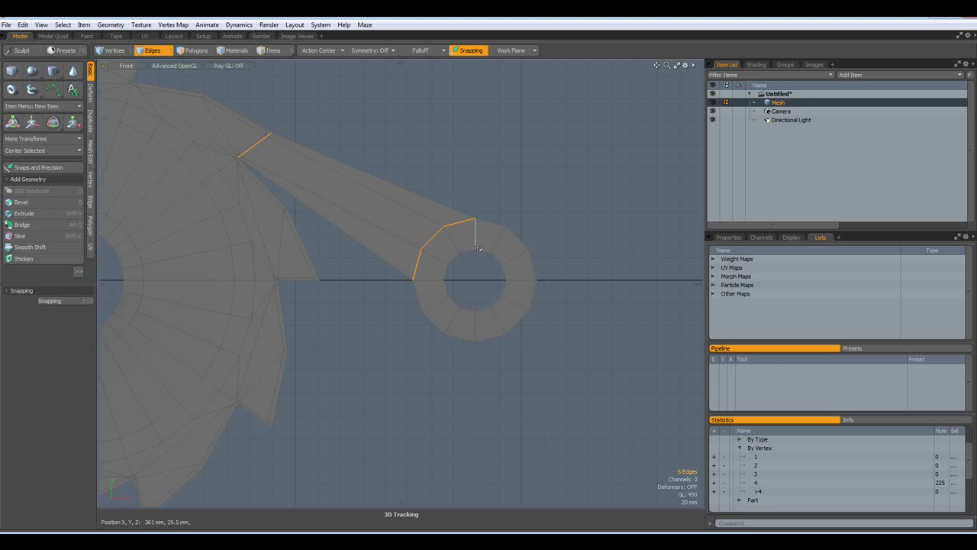
# Step: Select the ring's full loop of 12 polygons and move it -48.5 mm in X towards the toothed wheel
pyautogui.press('3')
pyautogui.moveTo(442, 246); pyautogui.dragTo(481, 241)
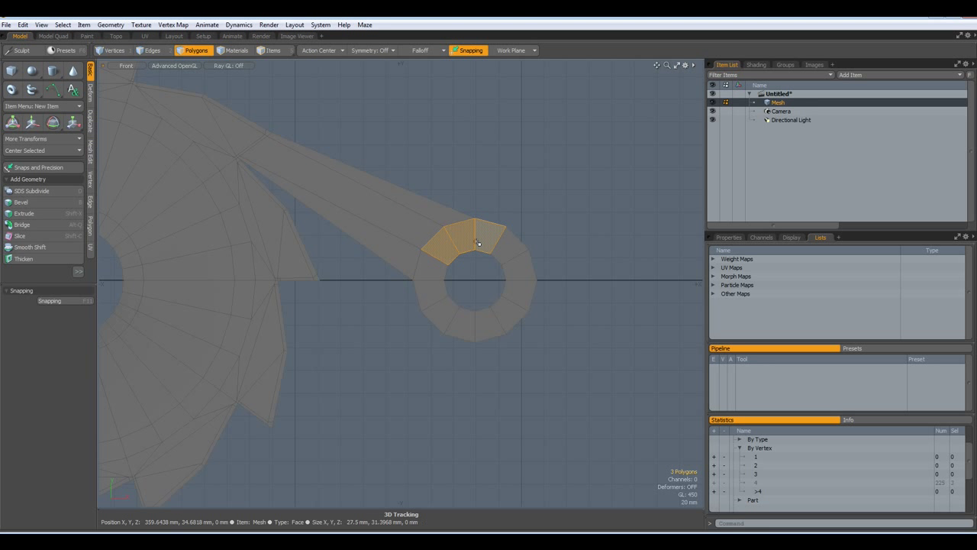
pyautogui.press('l')
pyautogui.press('w')
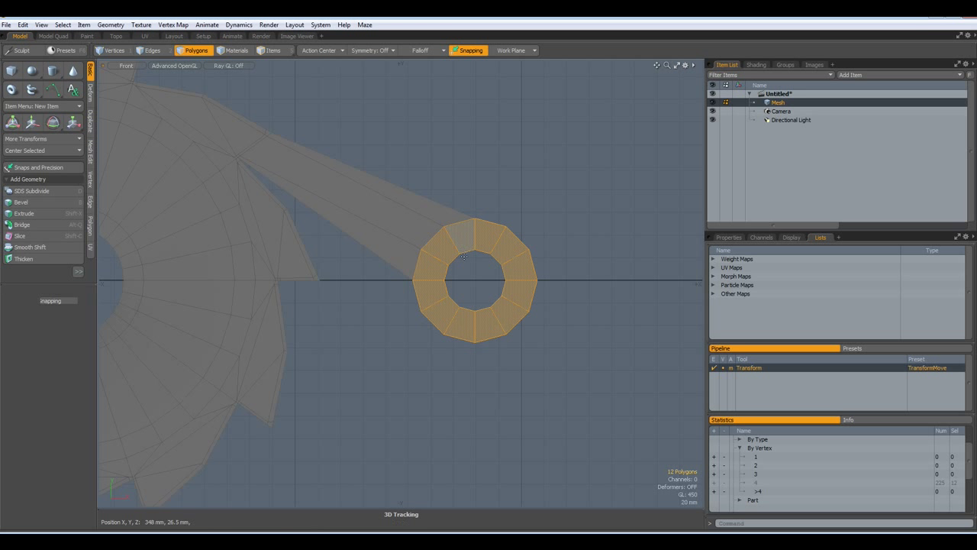
pyautogui.moveTo(529, 281); pyautogui.dragTo(474, 281)
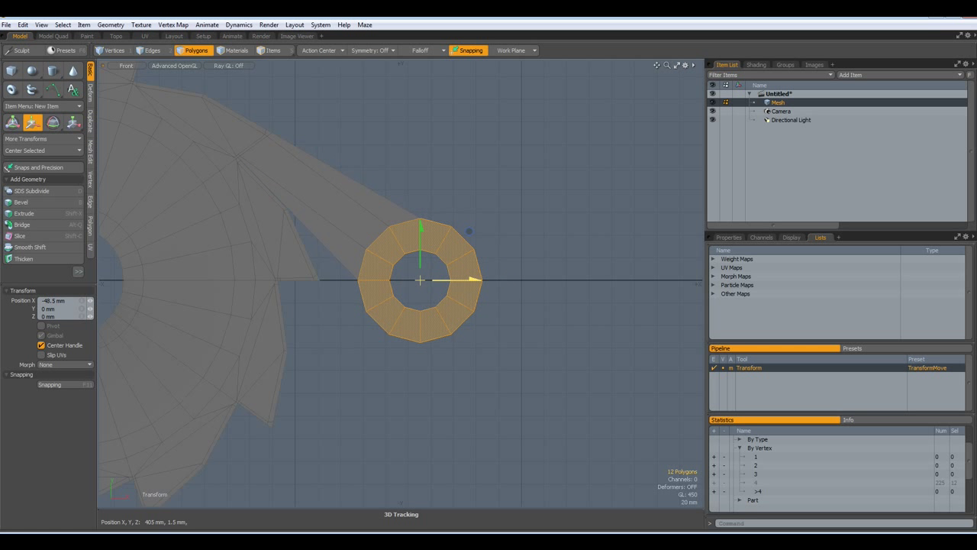
pyautogui.press('space')
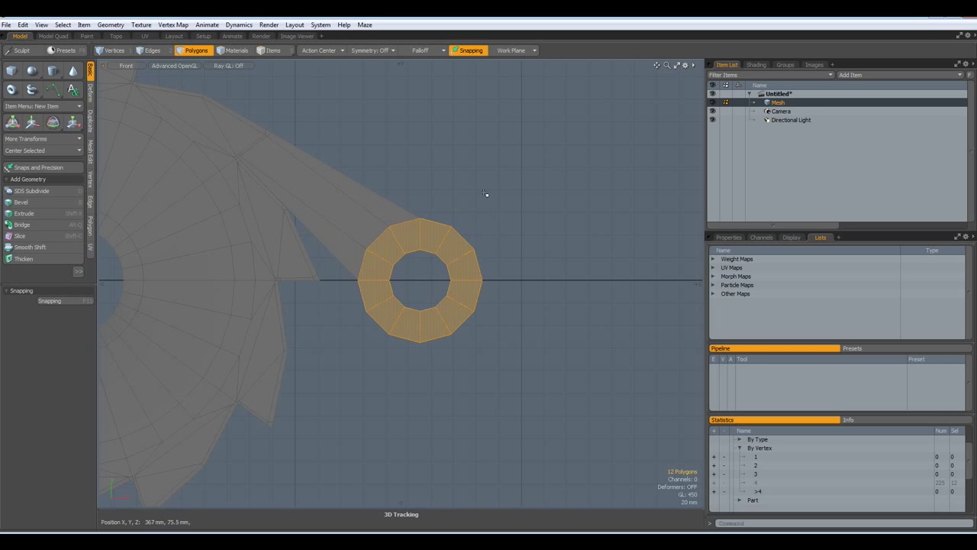
# Step: Loop slice the arm once across its middle and move the new edges about 12.2 mm in X and 10.5 mm in Y
pyautogui.press('2')
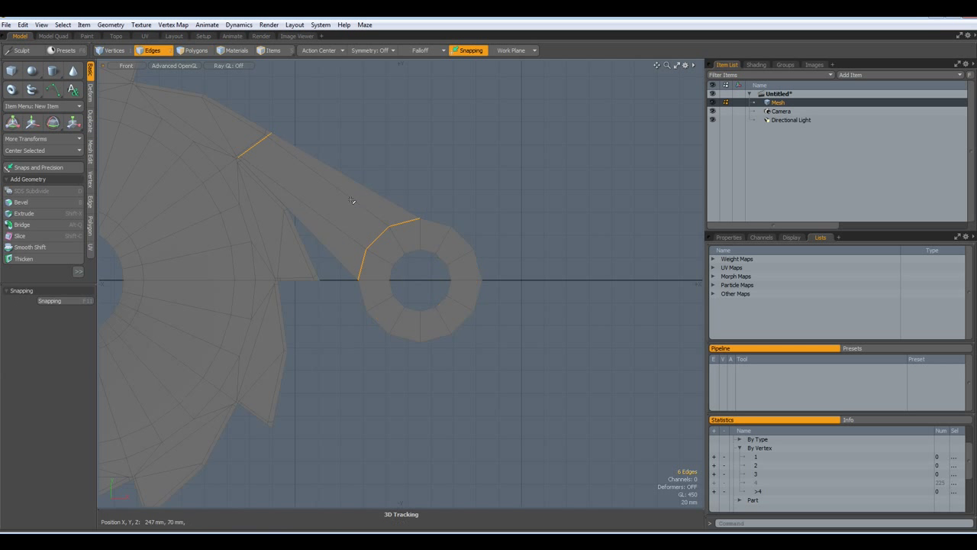
pyautogui.click(347, 206)
pyautogui.hotkey('alt', 'c')
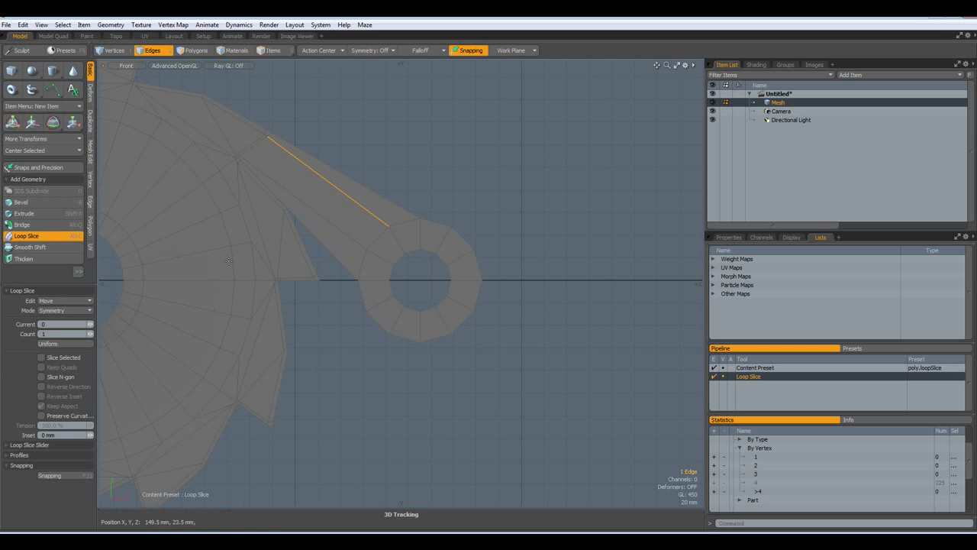
pyautogui.click(356, 219)
pyautogui.press('w')
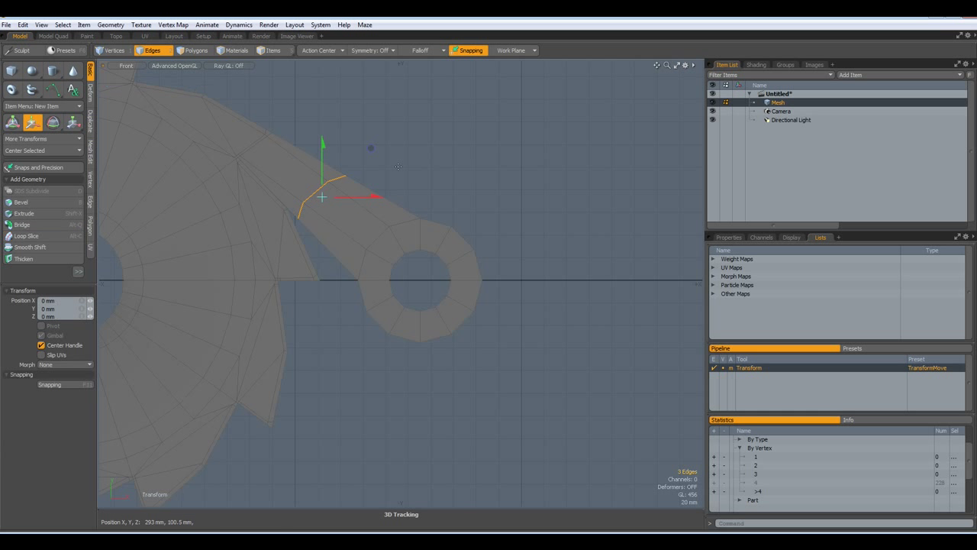
pyautogui.moveTo(370, 147); pyautogui.dragTo(385, 136)
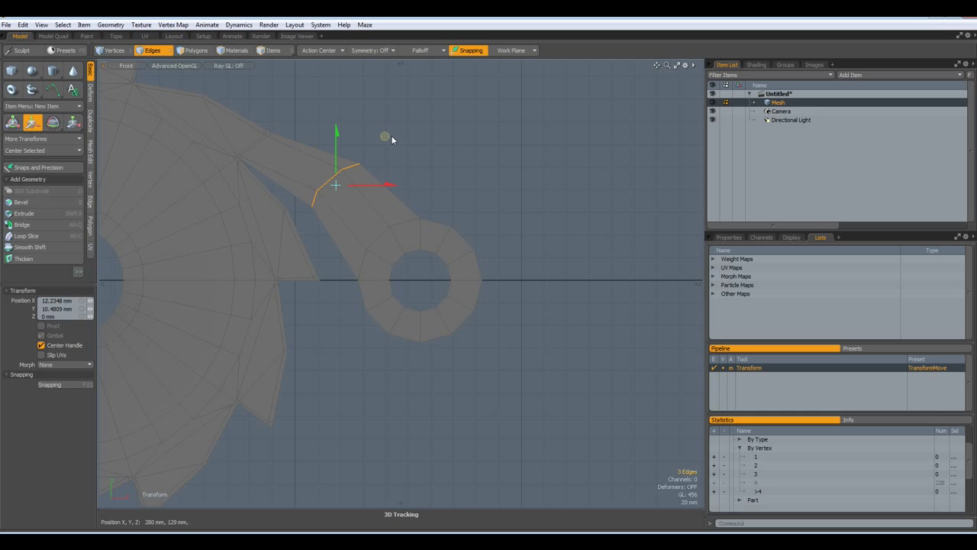
pyautogui.press('q')
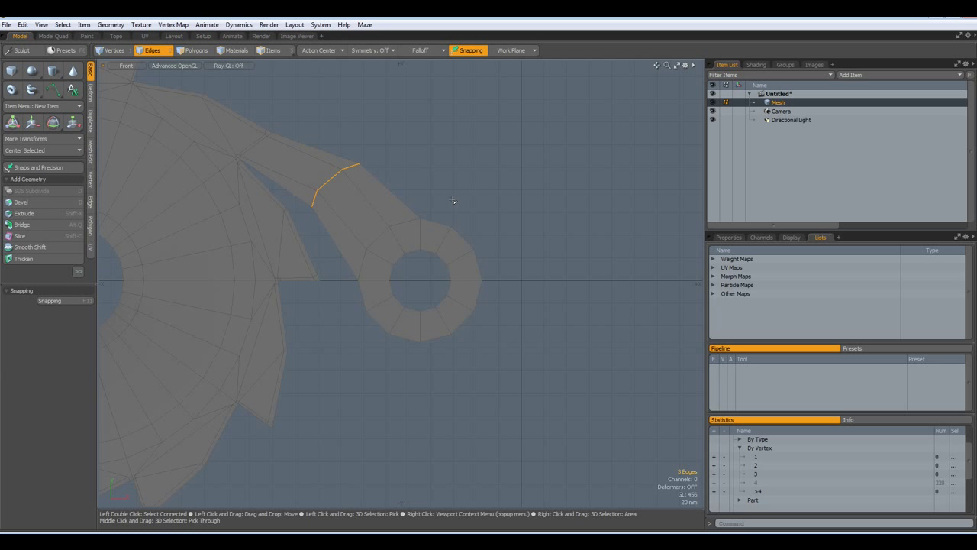
# Step: Use Element Move to shift the ring's topmost outer vertex 2.5 mm in X and 10 mm in Y, and smooth the arm's upper bend vertex
pyautogui.click(453, 201)
pyautogui.press('t')
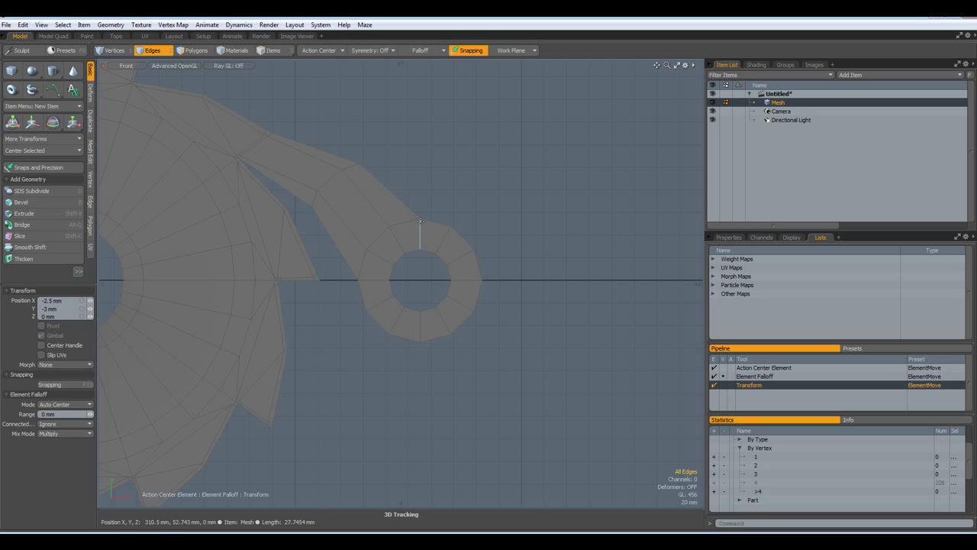
pyautogui.moveTo(420, 219); pyautogui.dragTo(423, 206)
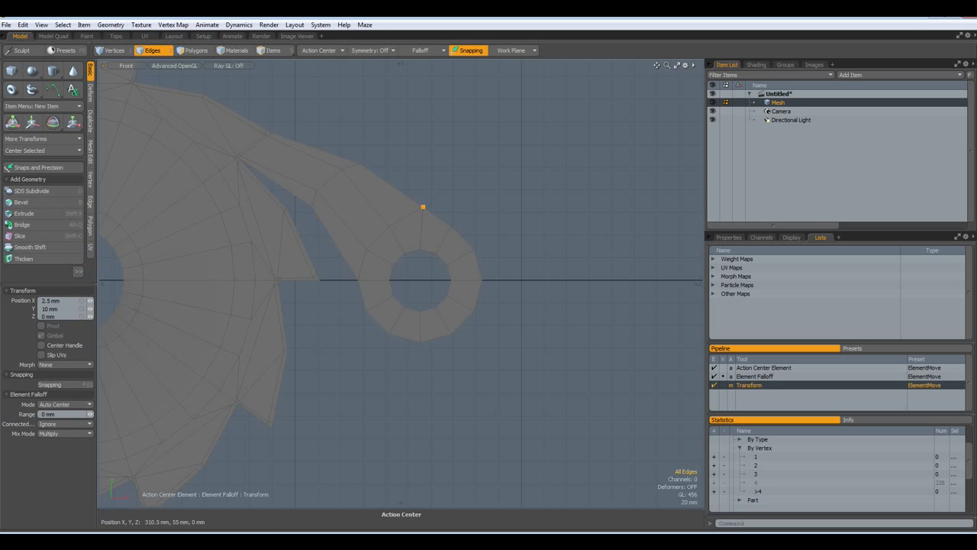
pyautogui.moveTo(423, 206); pyautogui.dragTo(353, 166)
pyautogui.press('space')
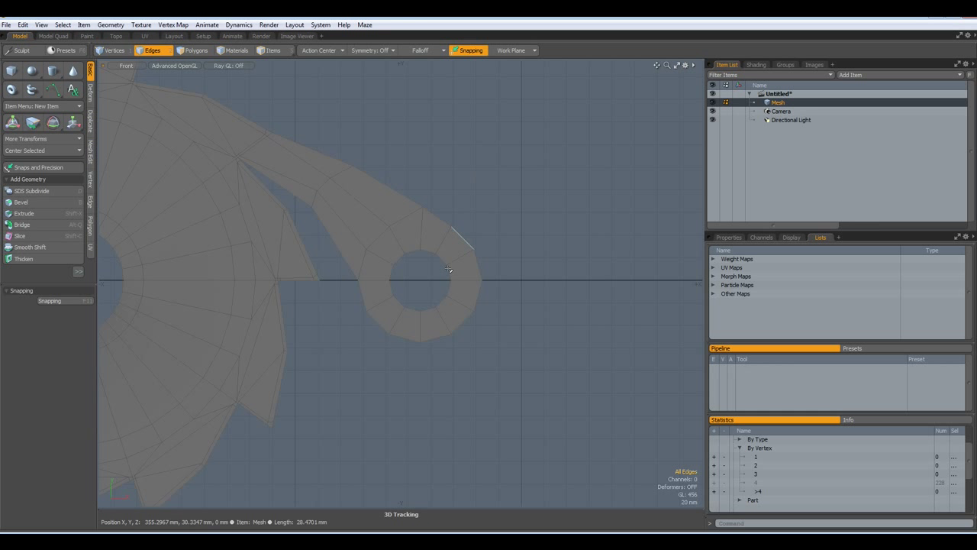
pyautogui.press('3')
pyautogui.doubleClick(385, 267)
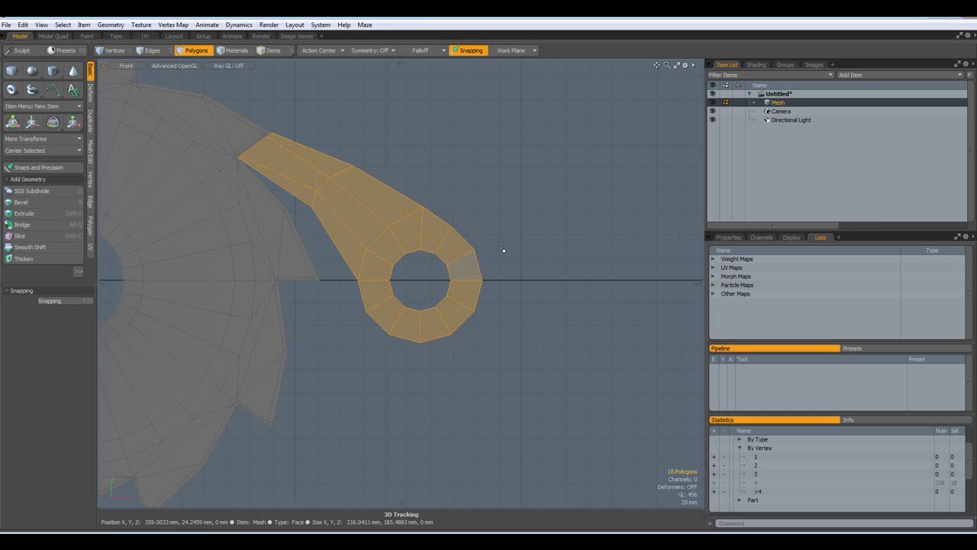
pyautogui.press('Delete')
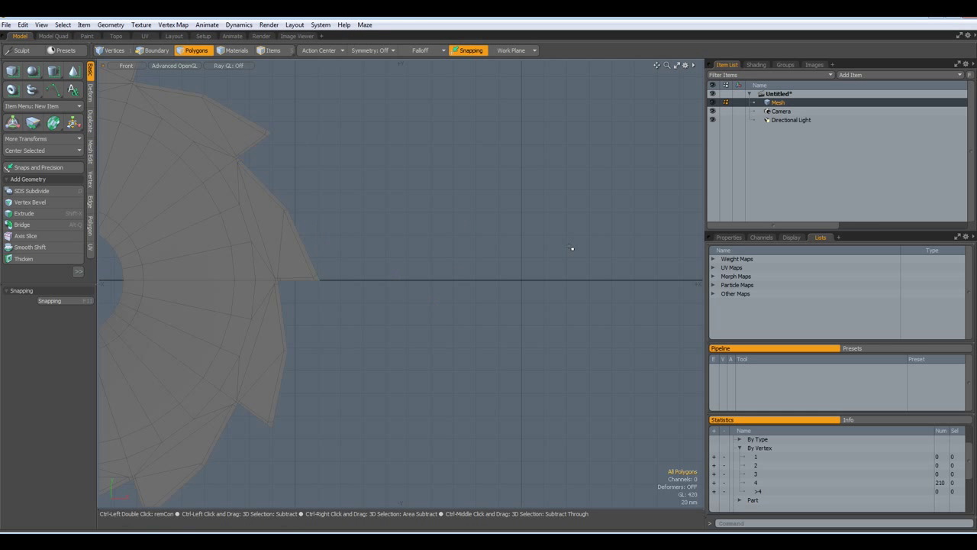
pyautogui.hotkey('ctrl', 'z')
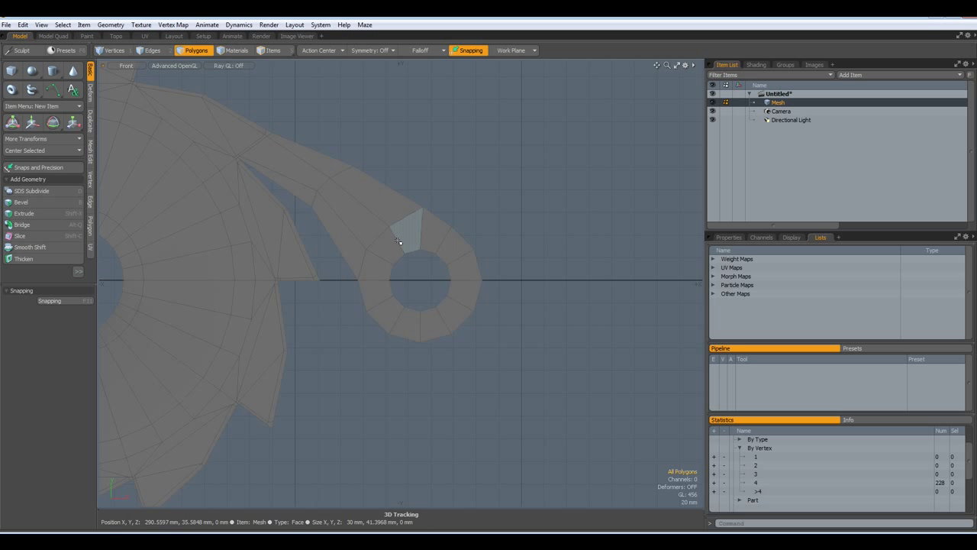
# Step: Select all connected polygons of the toothed wheel and hide them to isolate the arm and ring
pyautogui.doubleClick(262, 245)
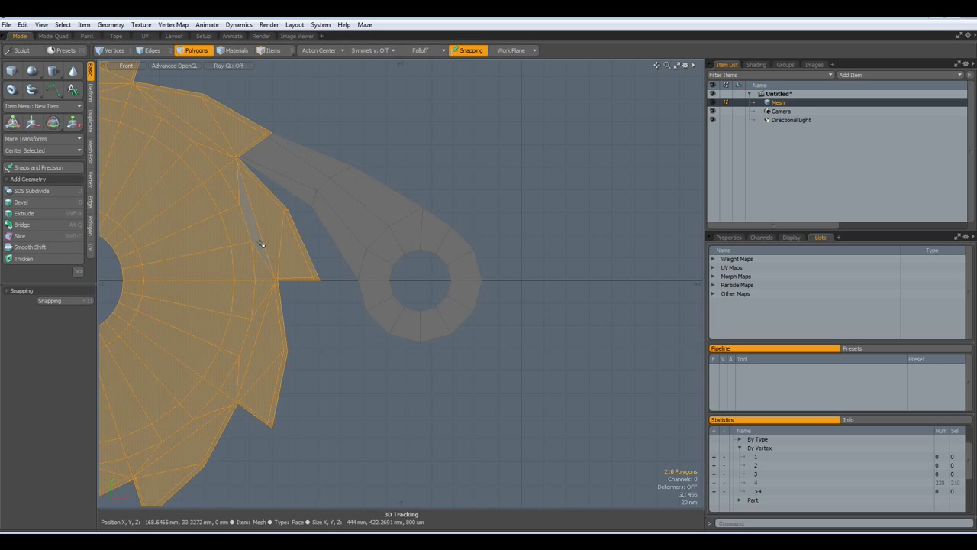
pyautogui.press('Delete')
# Step: Scale the two middle vertices on the arm's end edge closer together, using the Element action center at the midpoint between them
pyautogui.scroll(-5, 262, 168)
pyautogui.scroll(-3, 348, 273)
pyautogui.keyDown('alt'); pyautogui.moveTo(347, 273); pyautogui.dragTo(360, 290); pyautogui.keyUp('alt')
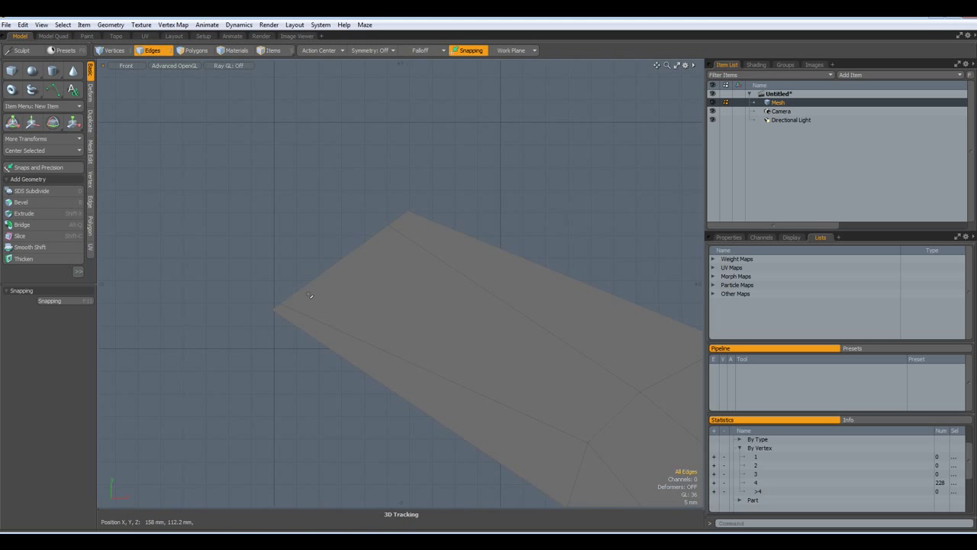
pyautogui.press('1')
pyautogui.click(280, 304)
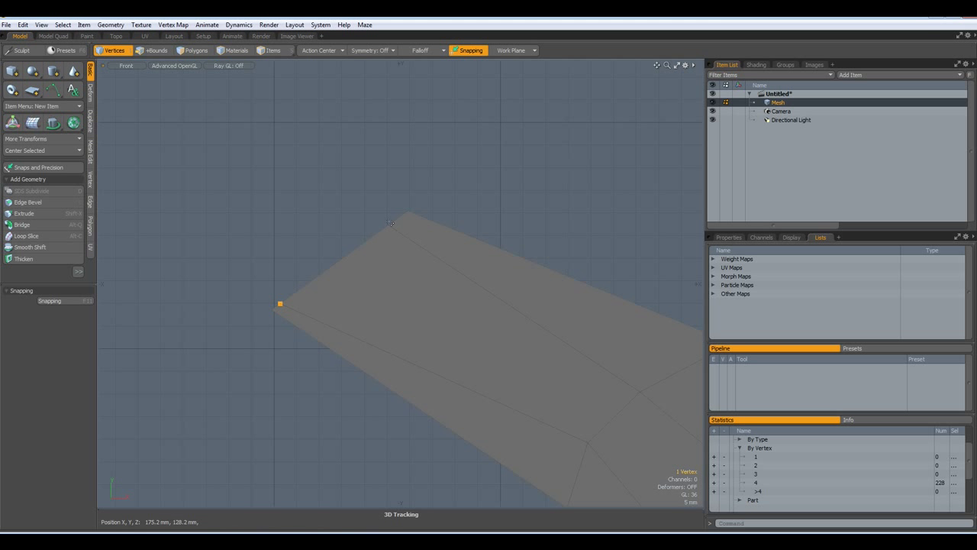
pyautogui.keyDown('shift'); pyautogui.click(388, 225); pyautogui.keyUp('shift')
pyautogui.press('r')
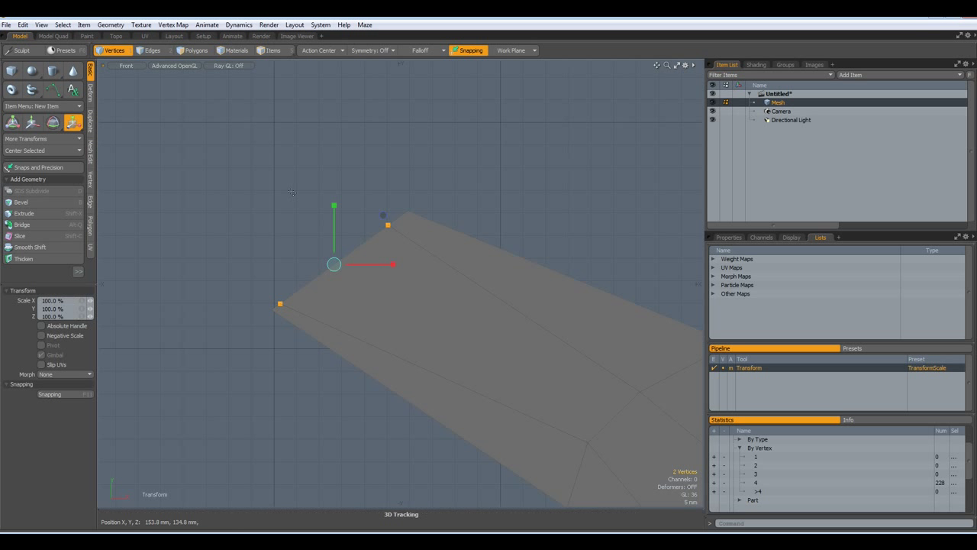
pyautogui.click(319, 51)
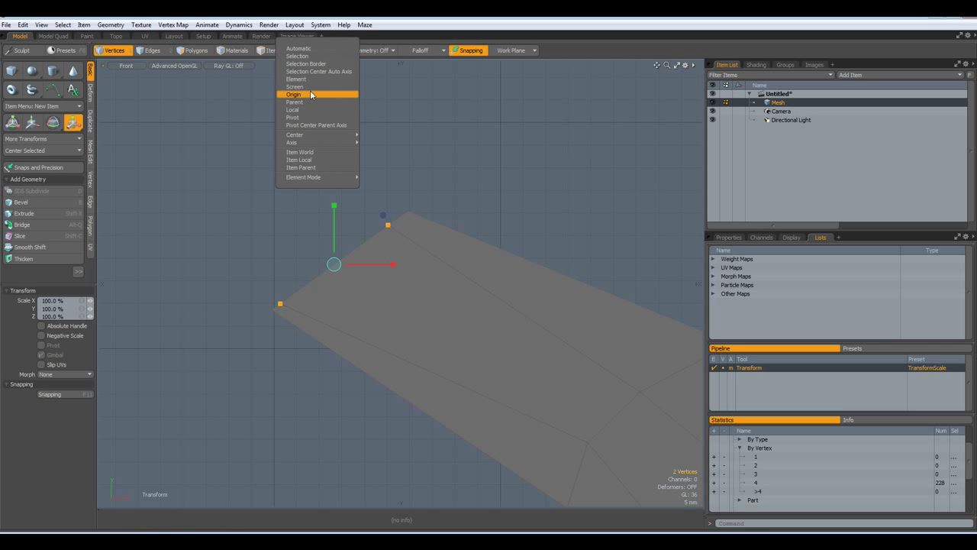
pyautogui.click(297, 79)
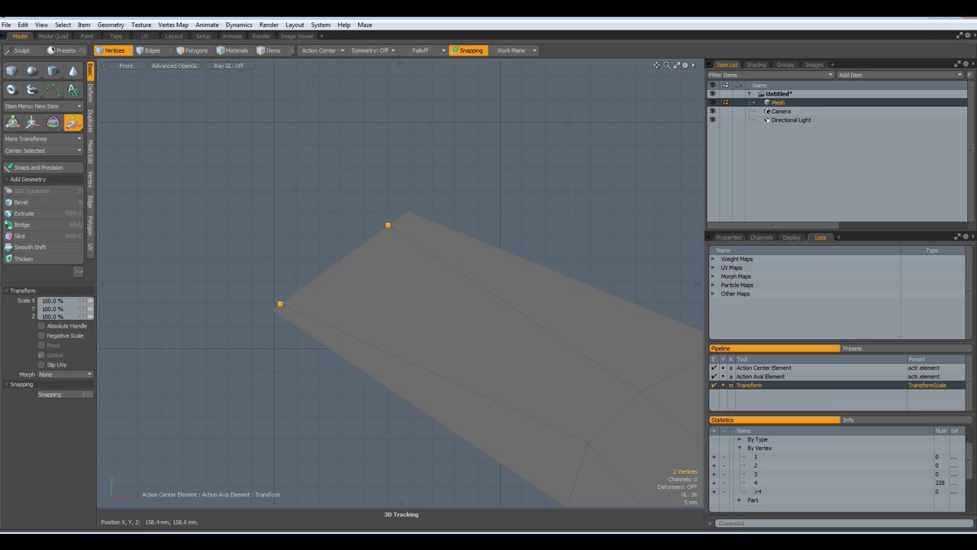
pyautogui.click(334, 265)
pyautogui.moveTo(300, 290); pyautogui.dragTo(317, 276)
pyautogui.press('space')
# Step: Clear the vertex selection and bevel all the arm and ring polygons as a group with a slight inset
pyautogui.scroll(-5, 206, 234)
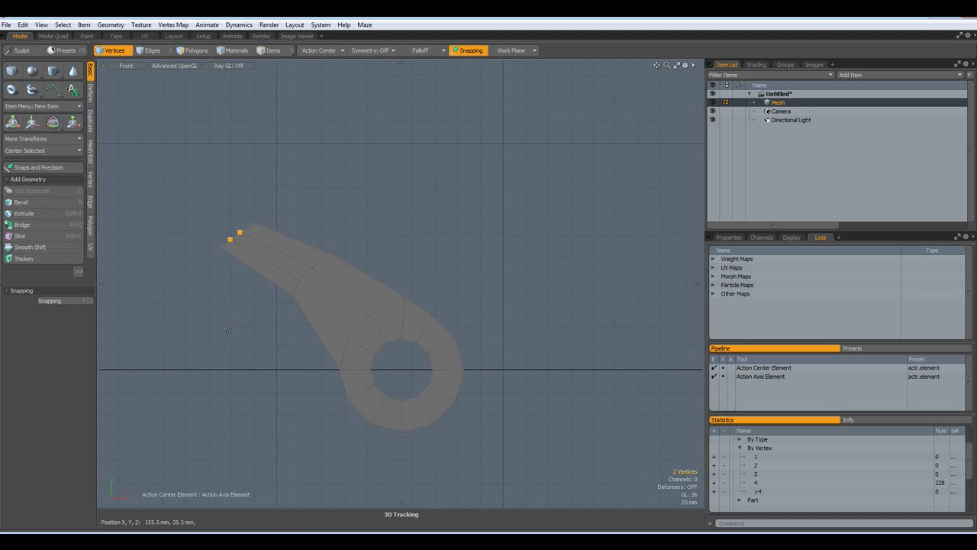
pyautogui.click(246, 361)
pyautogui.press('3')
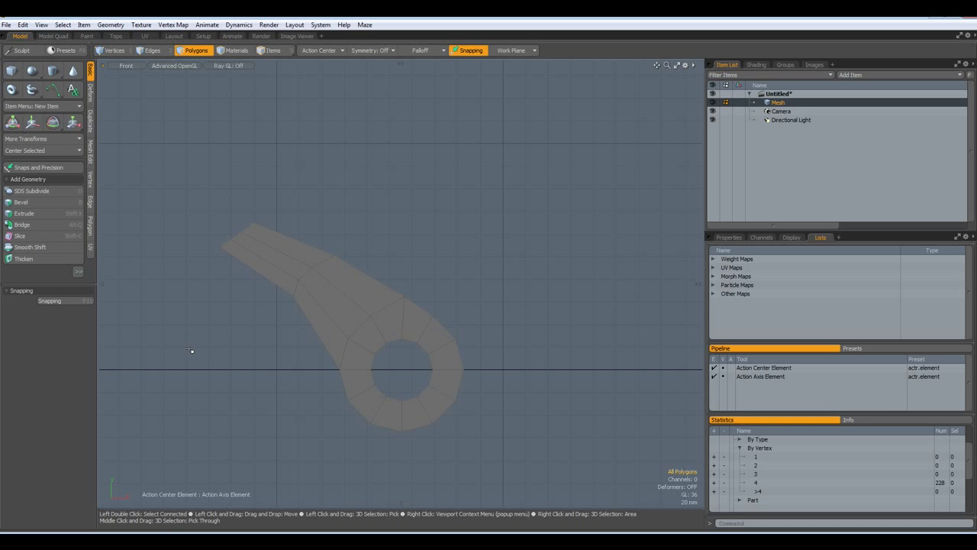
pyautogui.press('b')
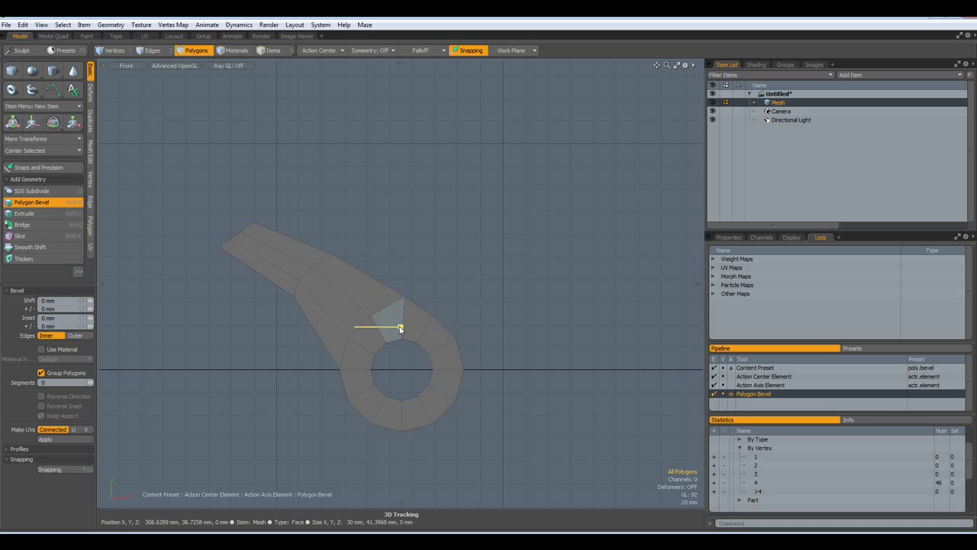
pyautogui.click(400, 328)
pyautogui.moveTo(400, 327); pyautogui.dragTo(398, 327)
pyautogui.press('space')
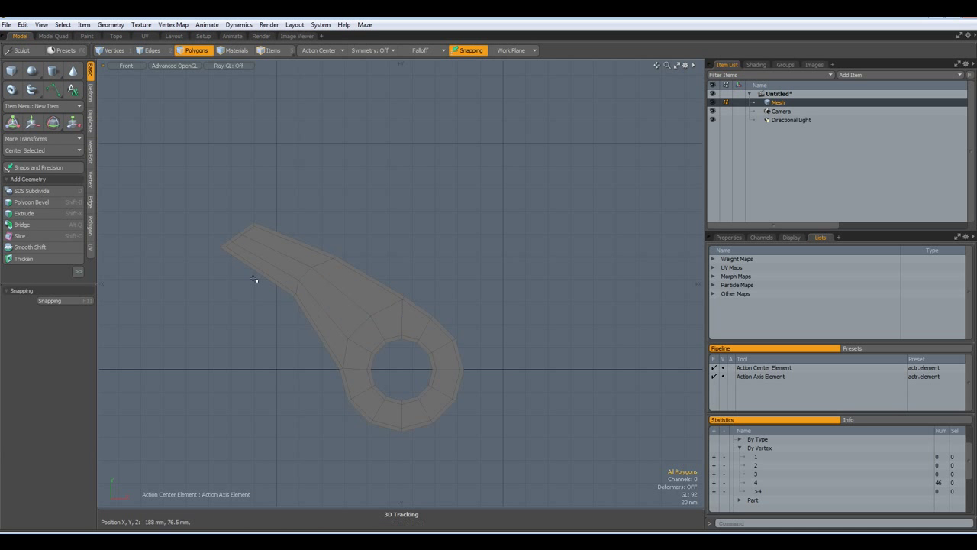
# Step: Edge slice across the arm's lower end corner, from 5.5% on the long outer edge through the inset corner to 70.5% on the end edge
pyautogui.scroll(9, 227, 238)
pyautogui.keyDown('alt'); pyautogui.moveTo(308, 232); pyautogui.dragTo(419, 298); pyautogui.keyUp('alt')
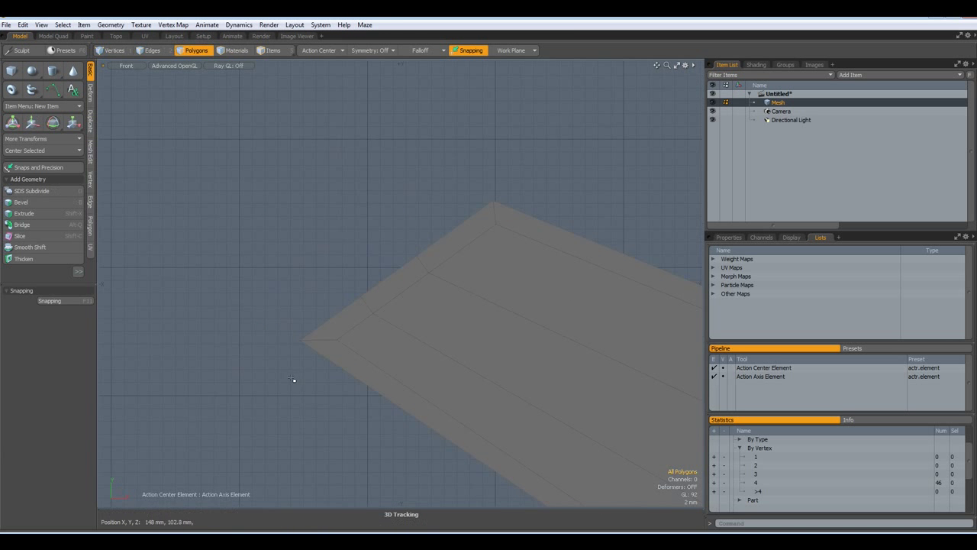
pyautogui.hotkey('alt', 'c')
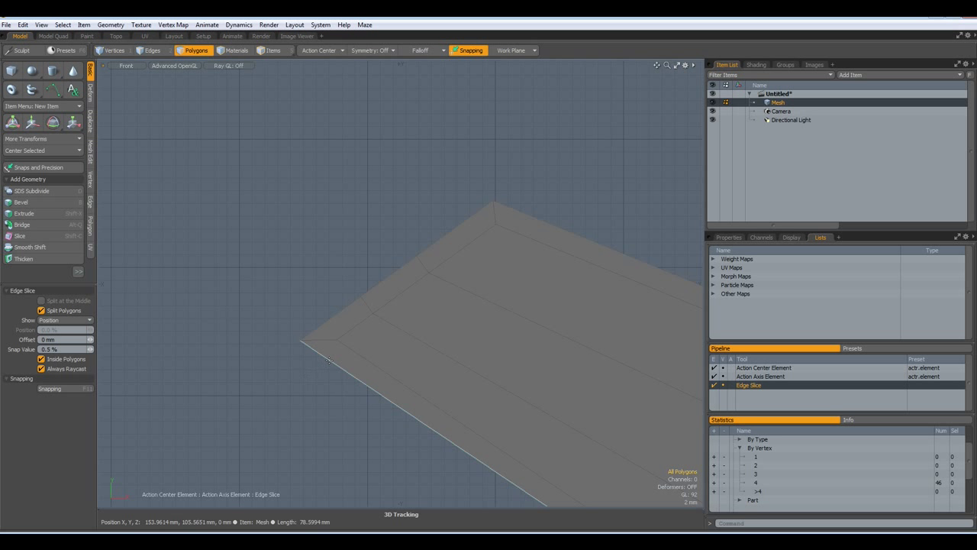
pyautogui.click(340, 341)
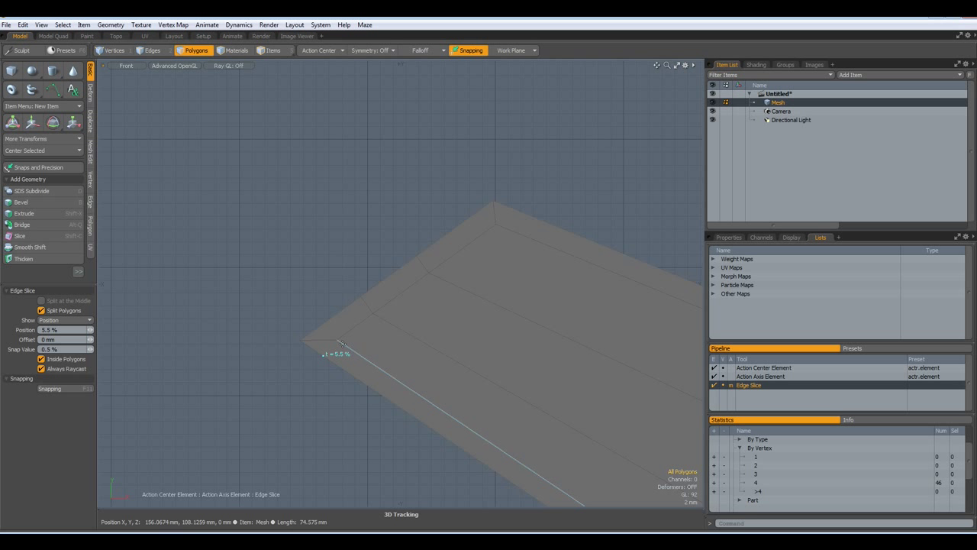
pyautogui.click(341, 343)
pyautogui.moveTo(324, 324); pyautogui.dragTo(317, 329)
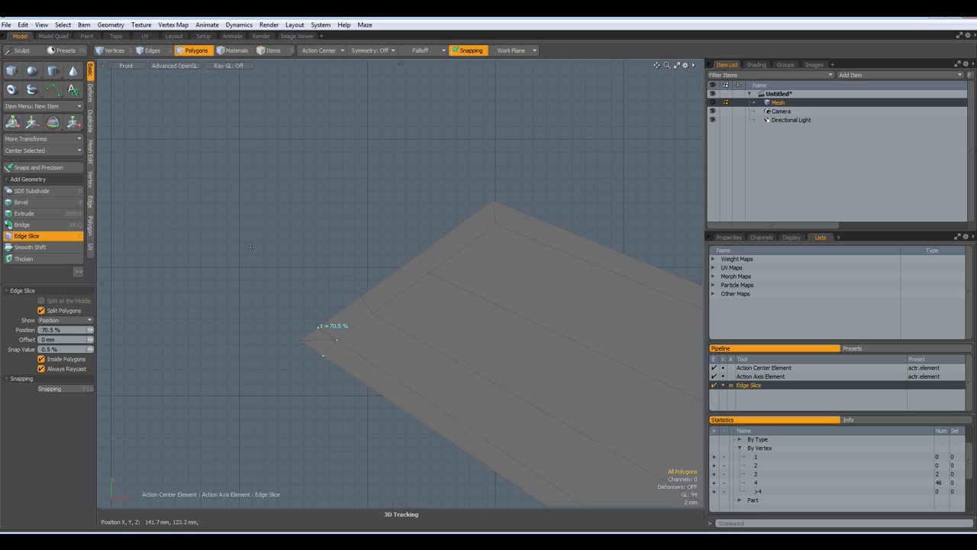
# Step: Finish the edge slice and preview the arm's end as a subdivision surface before returning to the plain polygon mesh
pyautogui.press('space')
pyautogui.press('Tab')
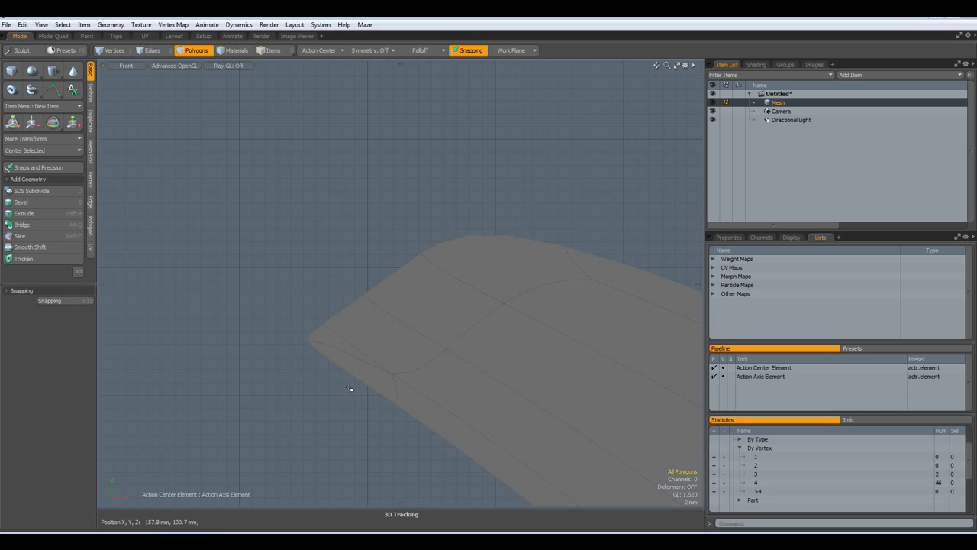
pyautogui.press('Tab')
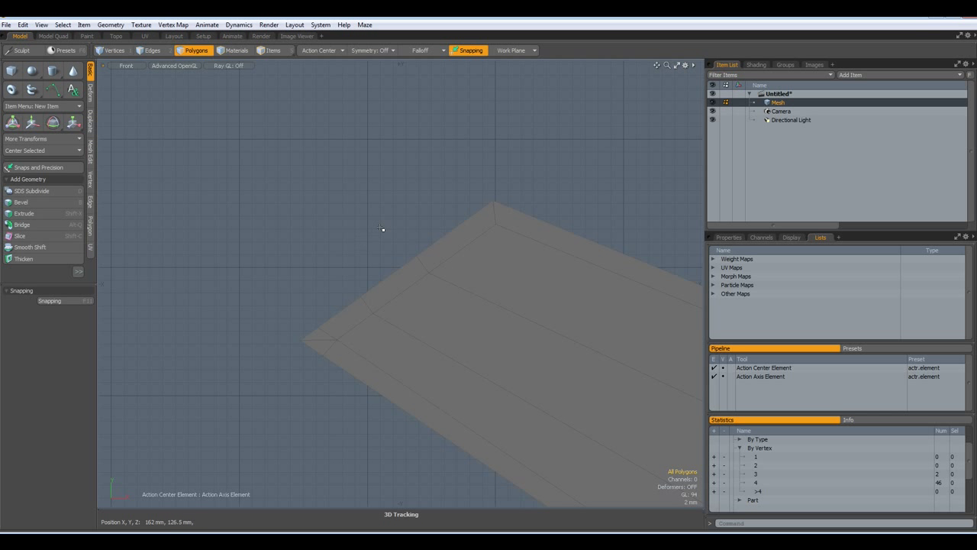
# Step: Edge slice across the arm's upper end corner, from the end edge through the inset corner to 95.5% on the long edge, and preview it subdivided
pyautogui.hotkey('alt', 'c')
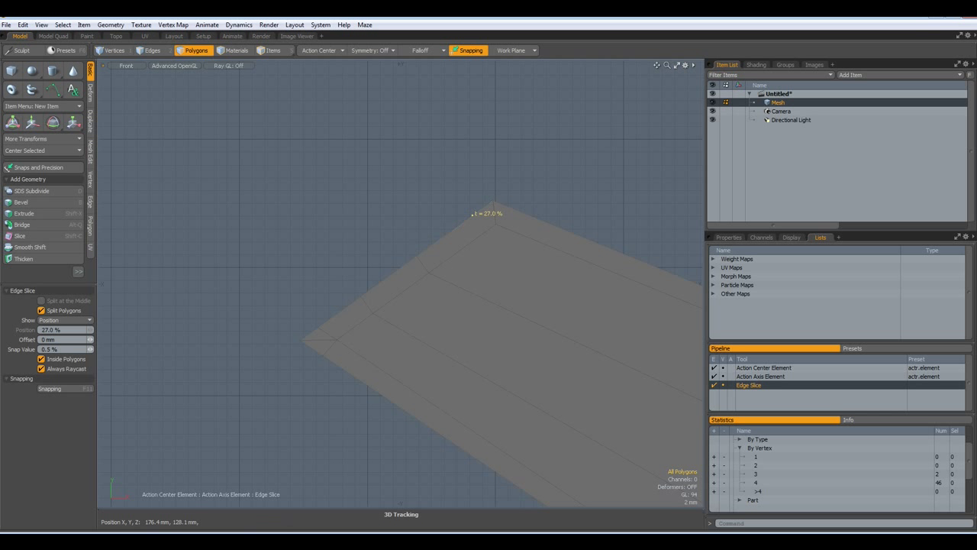
pyautogui.moveTo(486, 230); pyautogui.dragTo(496, 224)
pyautogui.click(512, 210)
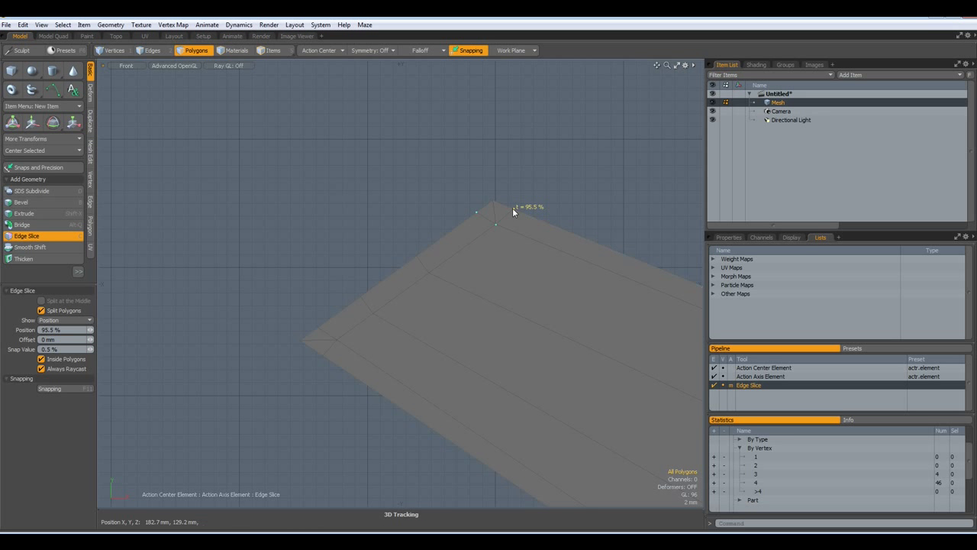
pyautogui.press('space')
pyautogui.press('Tab')
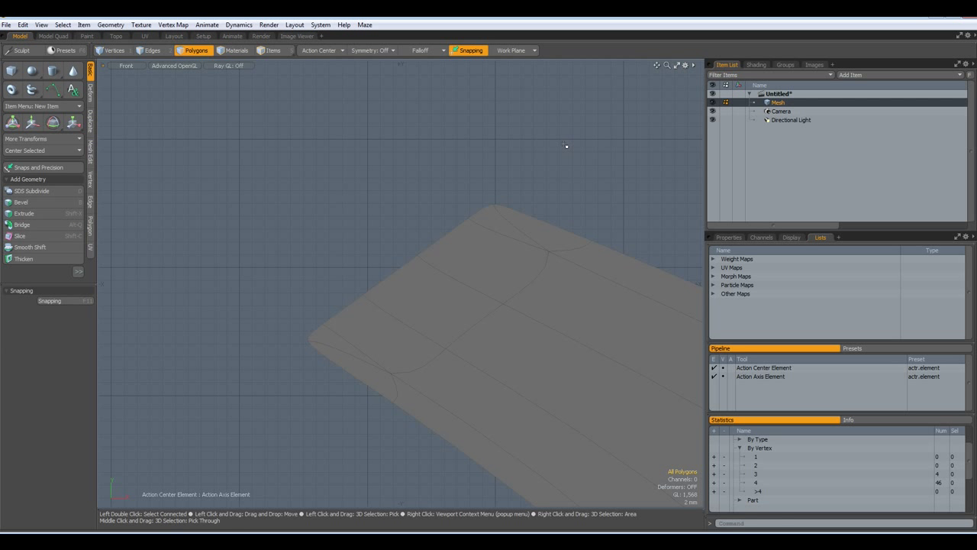
pyautogui.press('Tab')
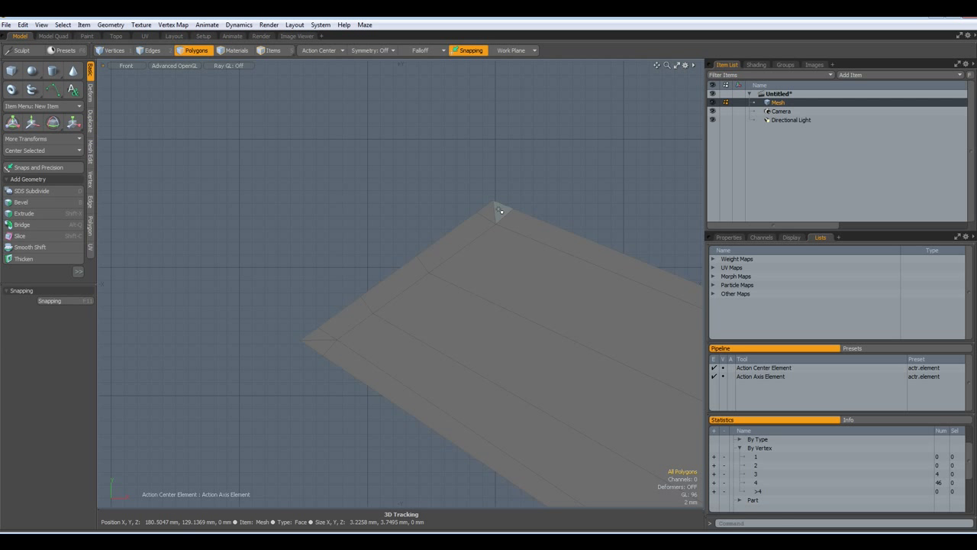
# Step: Try deleting the diagonal edge at the arm's lower end corner, preview the subdivided shape, and undo the deletion
pyautogui.press('2')
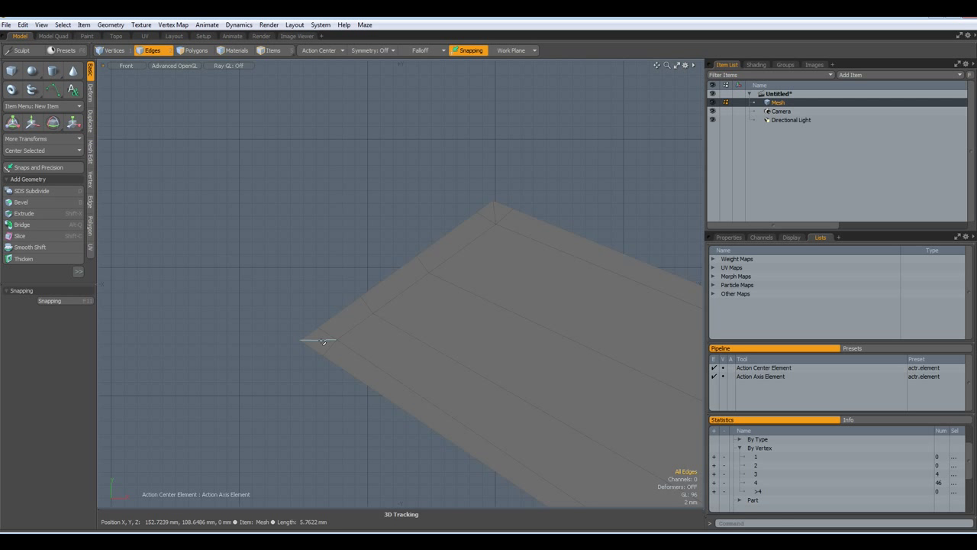
pyautogui.click(321, 341)
pyautogui.press('Delete')
pyautogui.press('Tab')
pyautogui.press('Tab')
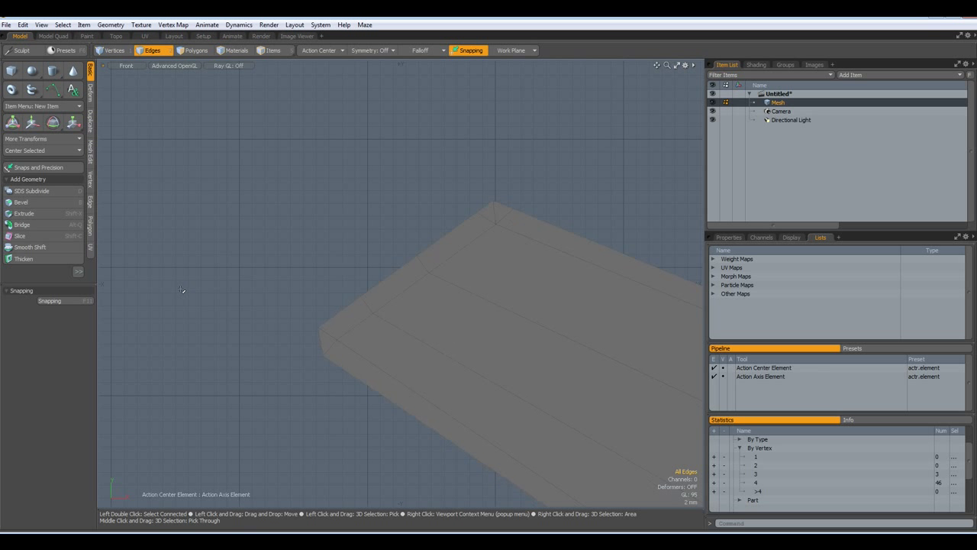
pyautogui.press('Tab')
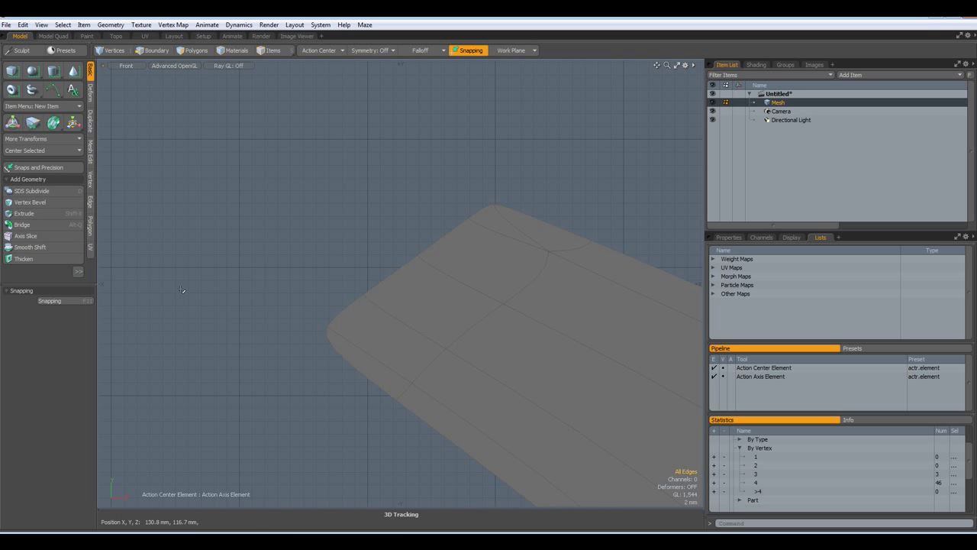
pyautogui.press('Tab')
pyautogui.hotkey('ctrl', 'shift', 'z')
pyautogui.press('2')
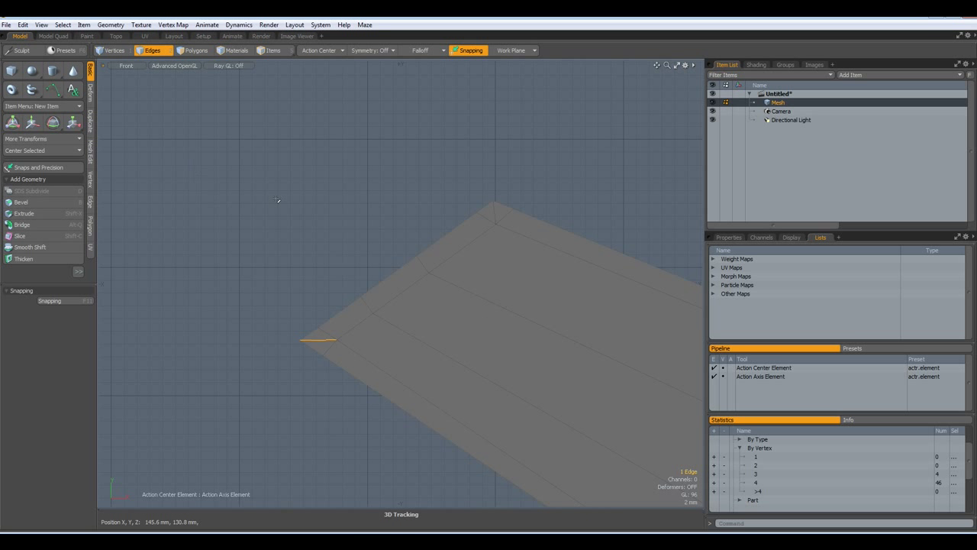
pyautogui.click(277, 200)
# Step: Unhide the toothed wheel beside the arm and switch to polygon selection
pyautogui.scroll(-3, 277, 200)
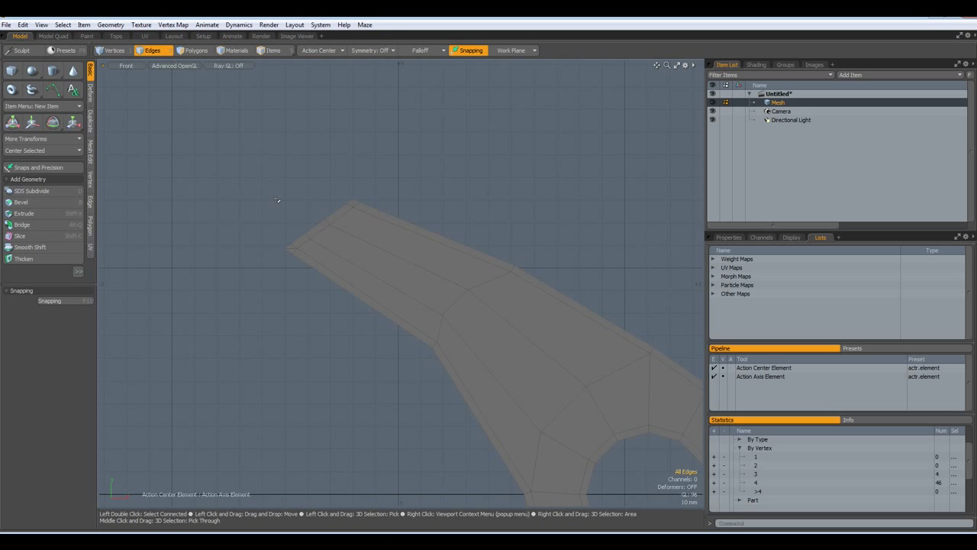
pyautogui.scroll(-5, 277, 200)
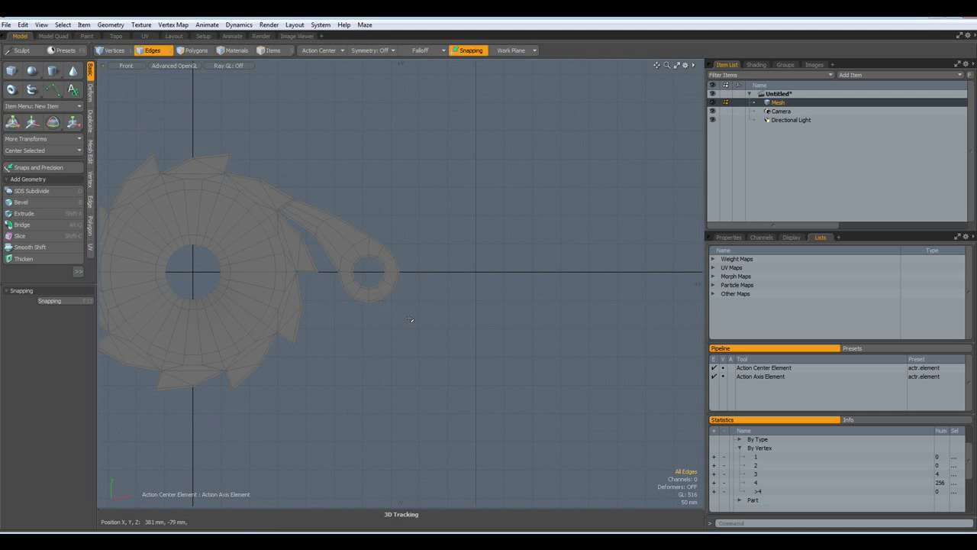
pyautogui.click(196, 51)
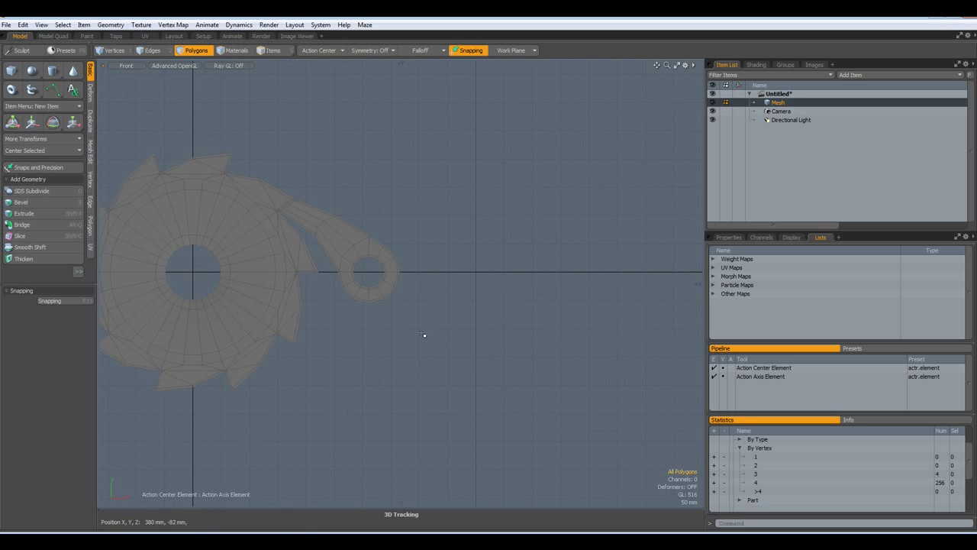
# Step: Extrude all polygons of the wheel and arm by -30 mm in Z, working in the perspective view
pyautogui.hotkey('ctrl', 'space')
pyautogui.click(520, 363)
pyautogui.keyDown('alt'); pyautogui.moveTo(497, 356); pyautogui.dragTo(419, 377); pyautogui.keyUp('alt')
pyautogui.hotkey('shift', 'x')
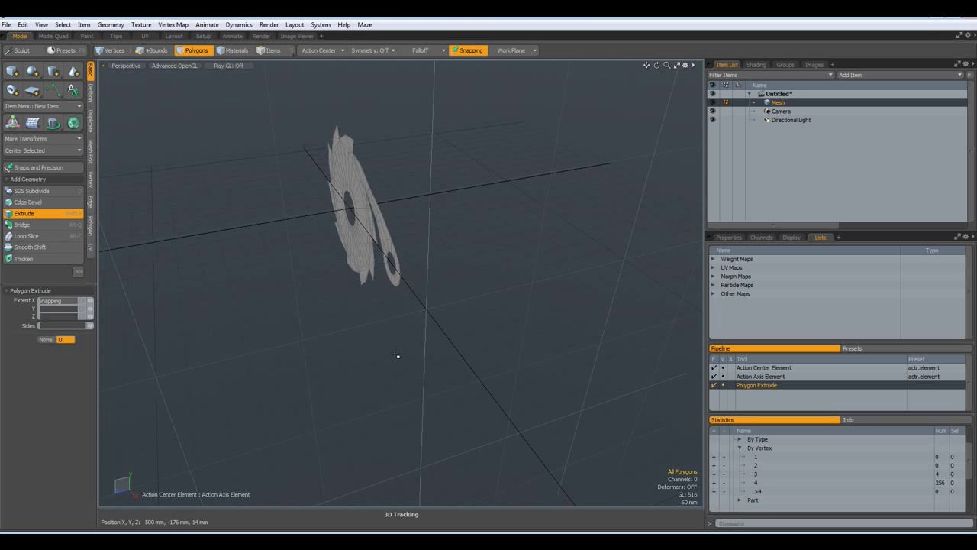
pyautogui.moveTo(331, 223); pyautogui.dragTo(364, 218)
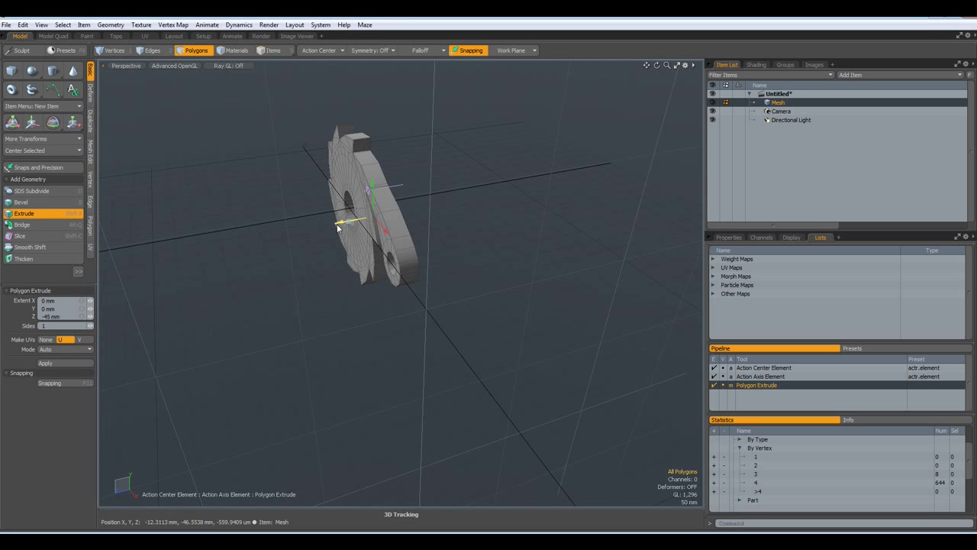
pyautogui.click(68, 316)
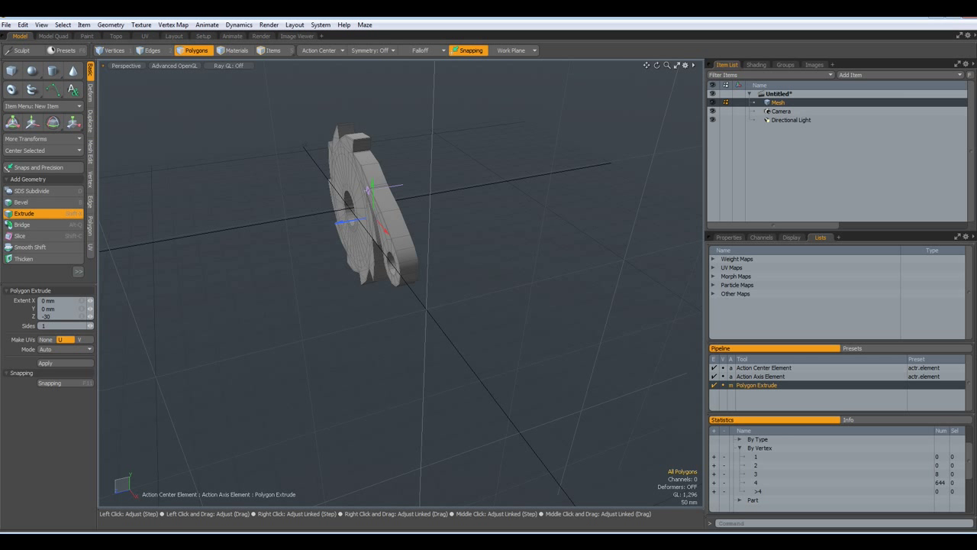
pyautogui.write('-30')
pyautogui.press('Return')
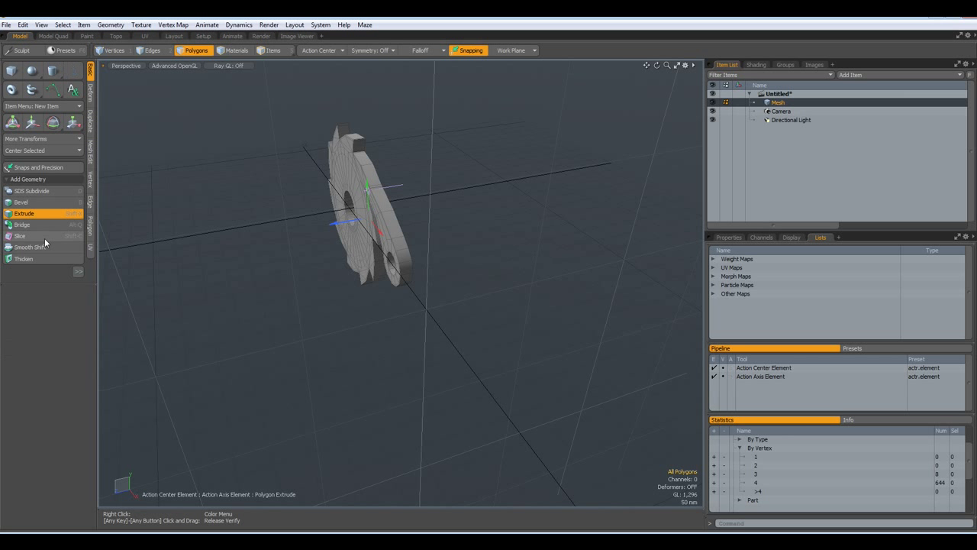
pyautogui.press('space')
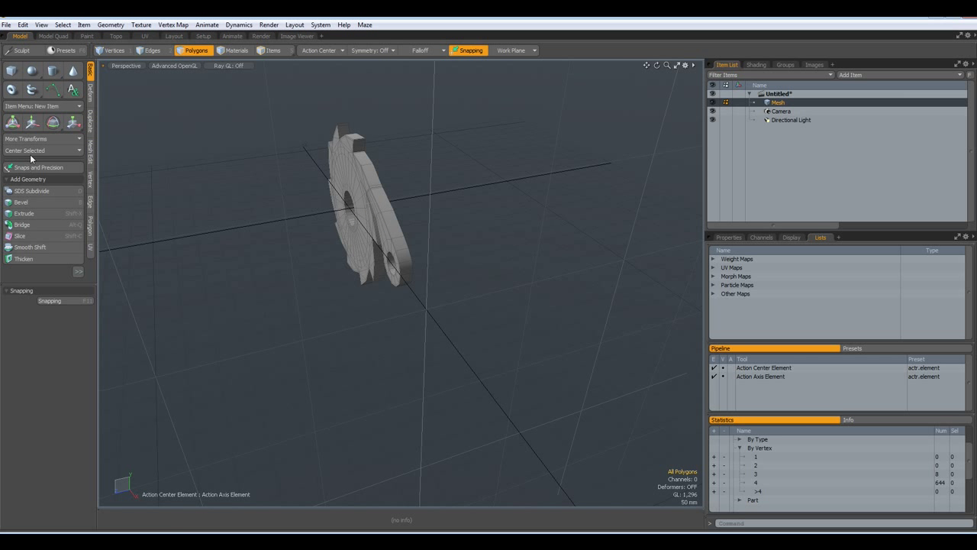
# Step: Center the extruded mesh at the origin on all axes and turn off the workplane grid display
pyautogui.click(33, 152)
pyautogui.click(33, 155)
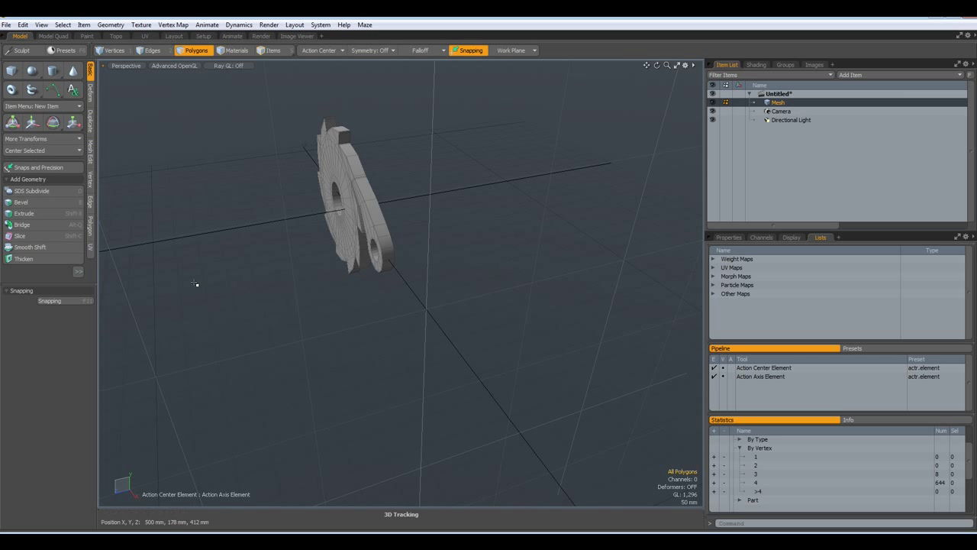
pyautogui.hotkey('ctrl', '3')
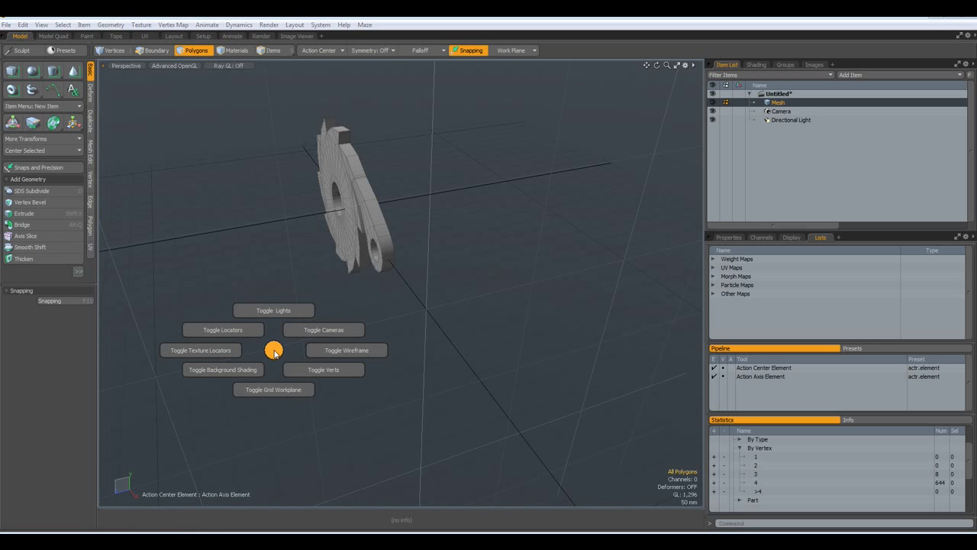
pyautogui.click(277, 390)
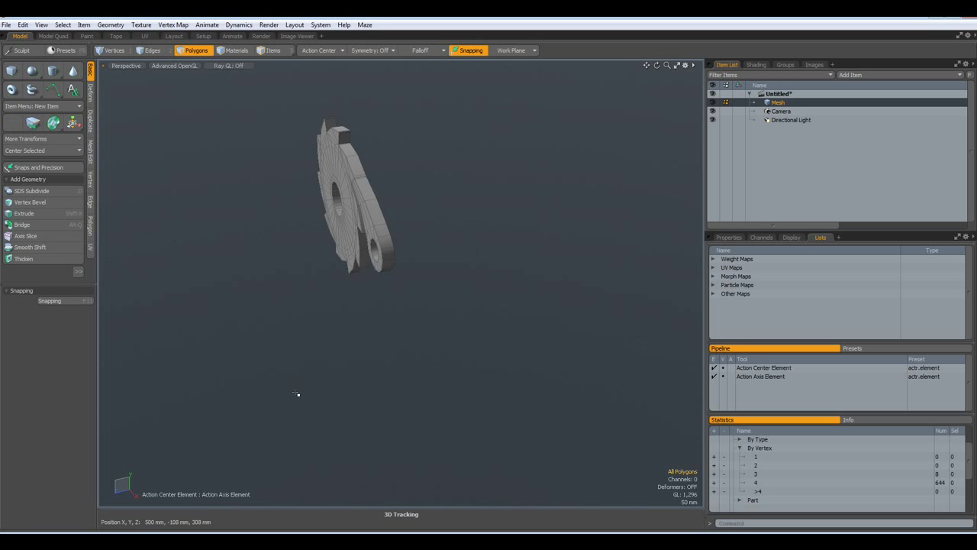
# Step: Select the wide polygon rings on both faces of the wheel, bevel them as a group inward with a slight inset, and clear the selection
pyautogui.keyDown('alt'); pyautogui.moveTo(311, 328); pyautogui.dragTo(376, 275); pyautogui.keyUp('alt')
pyautogui.scroll(3, 230, 223)
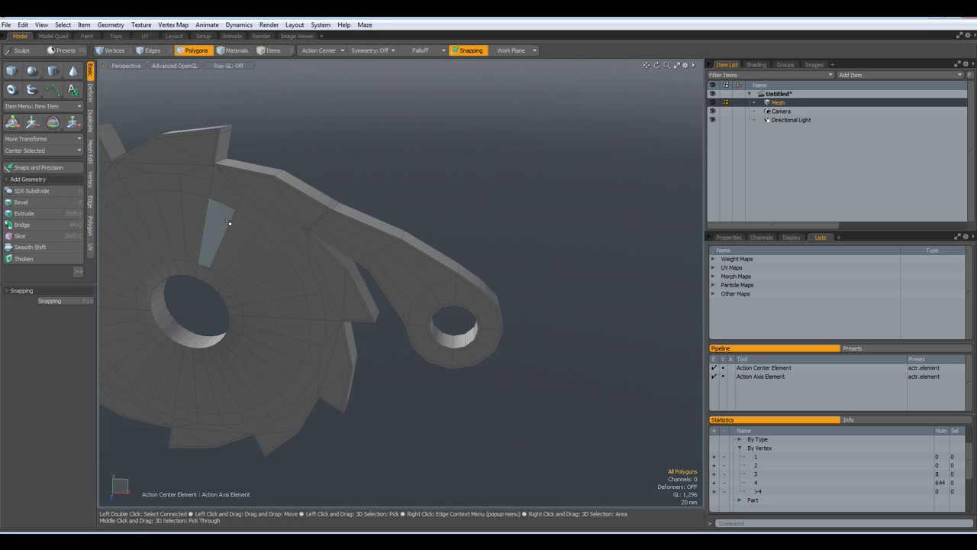
pyautogui.moveTo(258, 276)
pyautogui.keyDown('alt'); pyautogui.keyDown('shift'); pyautogui.mouseDown()
pyautogui.moveTo(408, 290)
pyautogui.moveTo(399, 277)
pyautogui.moveTo(327, 266)
pyautogui.mouseUp(); pyautogui.keyUp('shift'); pyautogui.keyUp('alt')
pyautogui.keyDown('shift'); pyautogui.moveTo(474, 254); pyautogui.dragTo(442, 269); pyautogui.keyUp('shift')
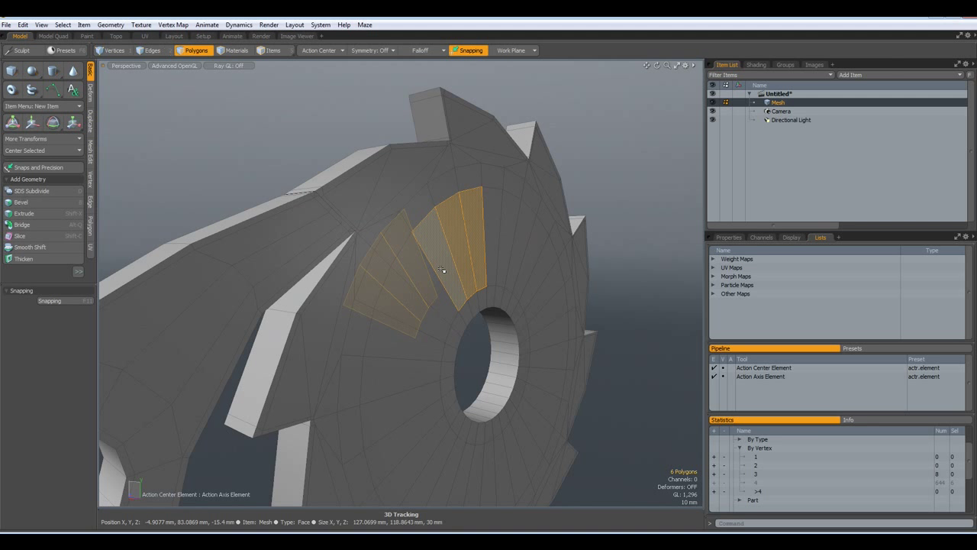
pyautogui.press('l')
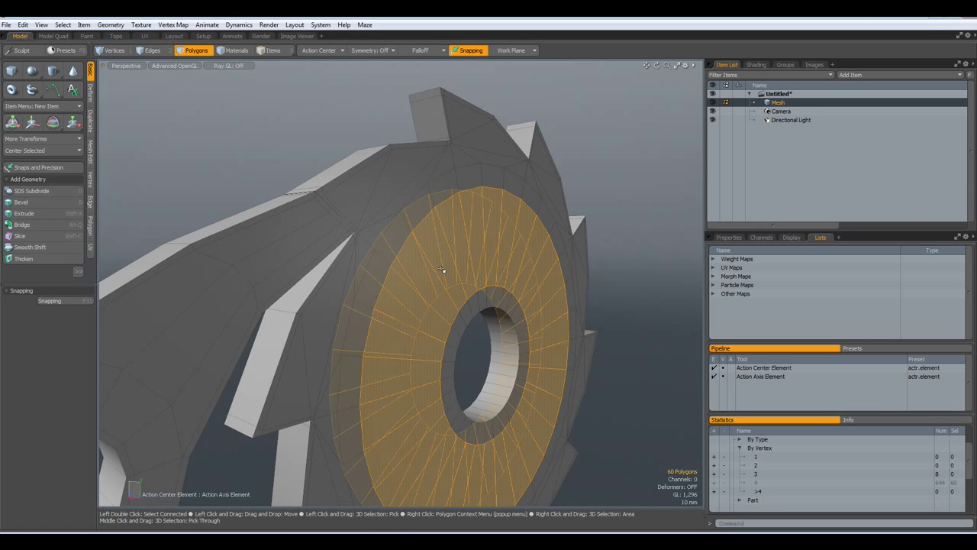
pyautogui.press('b')
pyautogui.click(441, 270)
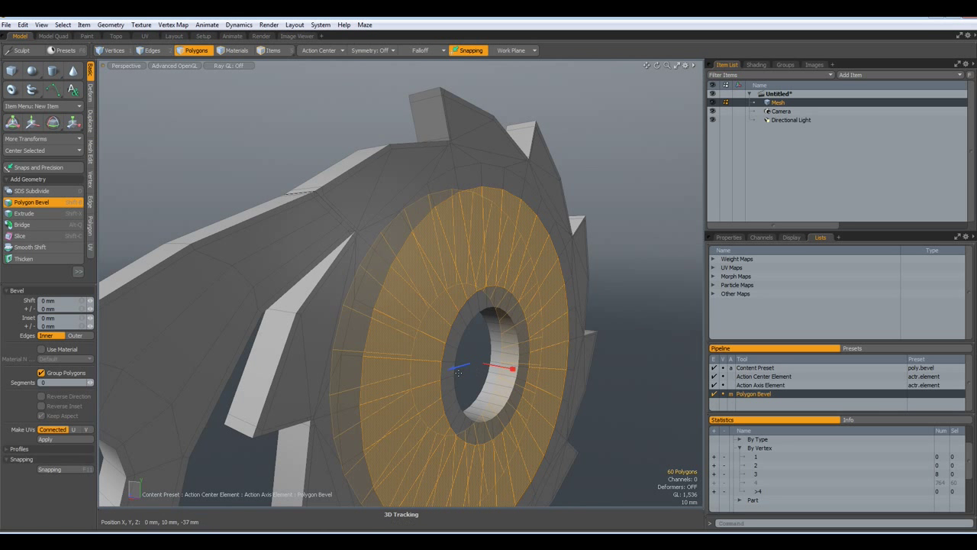
pyautogui.moveTo(450, 368); pyautogui.dragTo(460, 365)
pyautogui.moveTo(519, 367); pyautogui.dragTo(535, 373)
pyautogui.press('space')
pyautogui.click(655, 301)
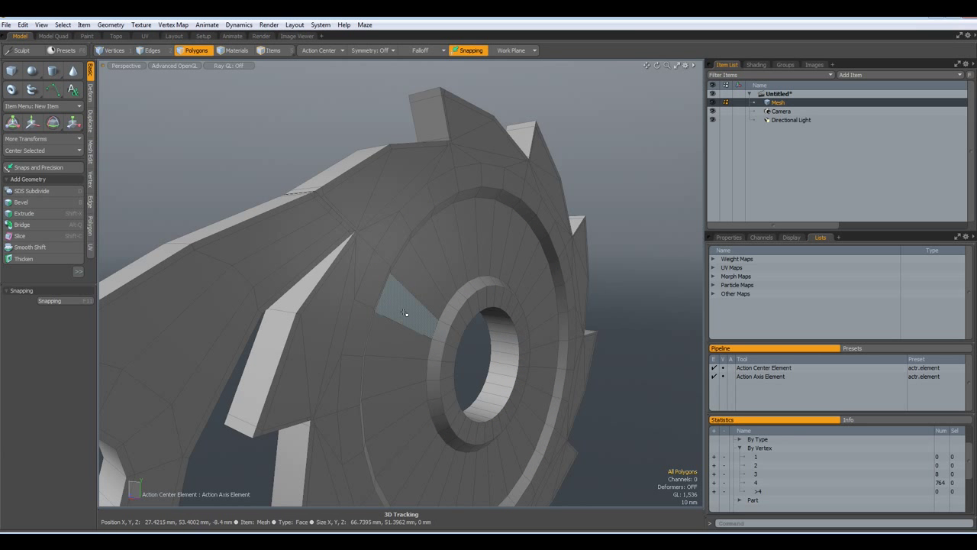
# Step: Select the circular edge loops of both recesses and the wheel's center hole, and bevel them slightly with round level 1
pyautogui.press('2')
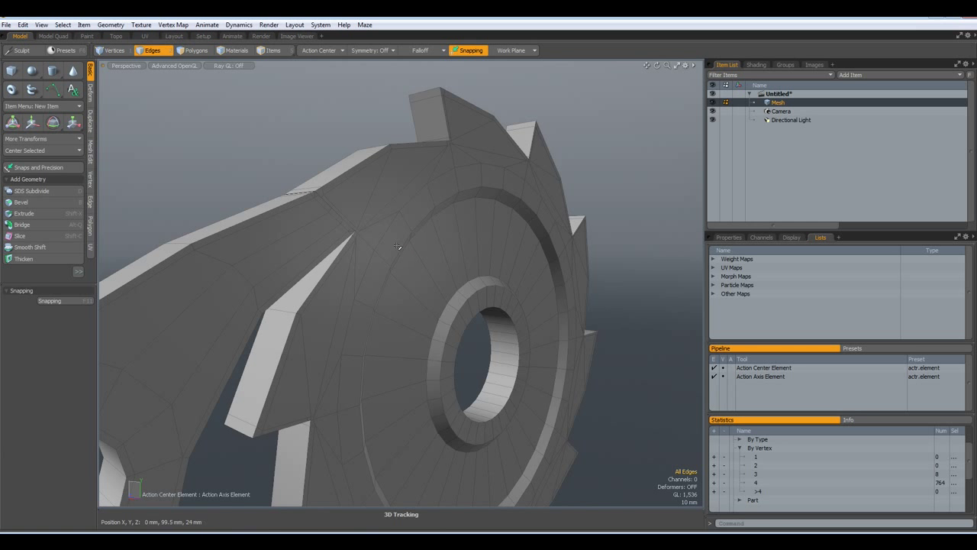
pyautogui.keyDown('alt'); pyautogui.moveTo(380, 257); pyautogui.dragTo(368, 235); pyautogui.keyUp('alt')
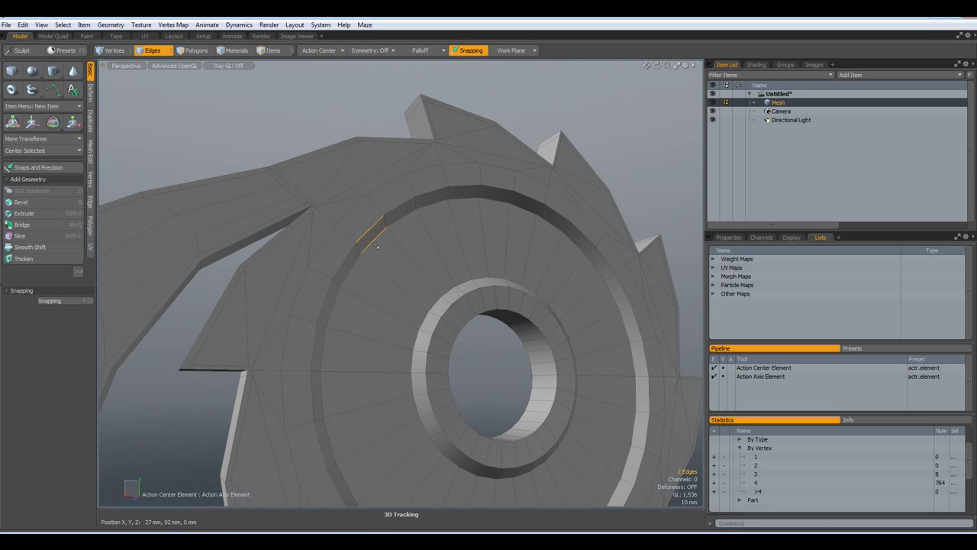
pyautogui.press('Up')
pyautogui.press('l')
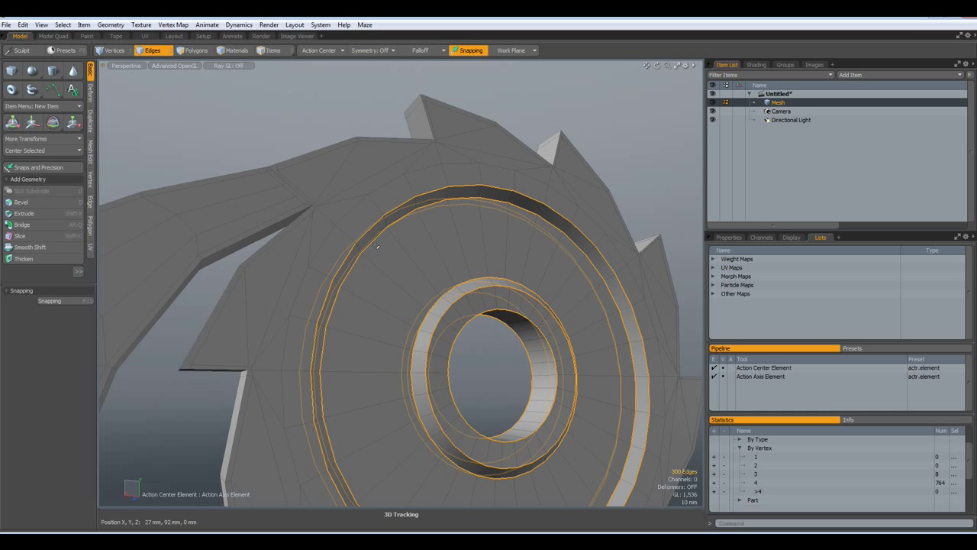
pyautogui.press('b')
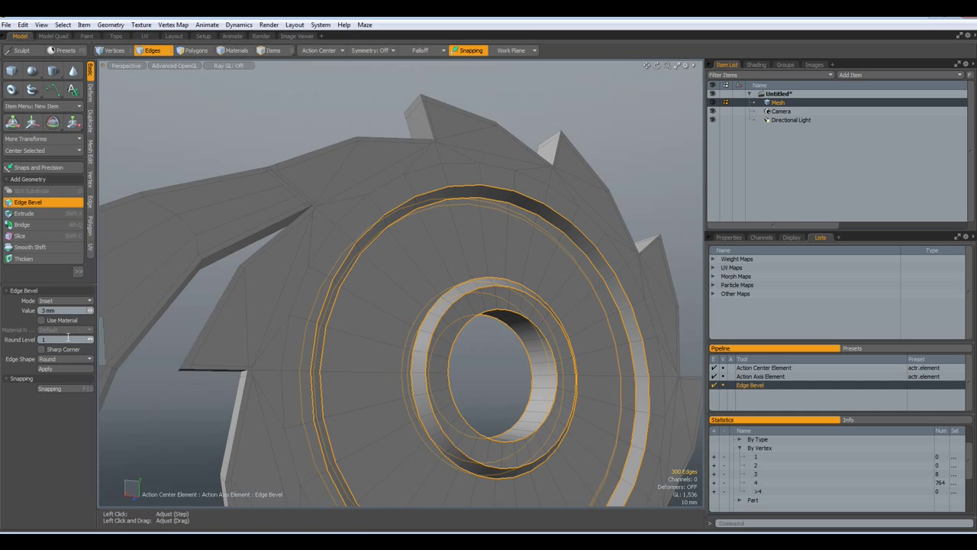
pyautogui.click(453, 385)
pyautogui.moveTo(453, 385); pyautogui.dragTo(457, 386)
pyautogui.press('space')
# Step: Select the short diagonal edges where the arm meets the wheel on both faces and remove them to merge the triangles into quads
pyautogui.keyDown('alt'); pyautogui.moveTo(209, 113); pyautogui.dragTo(392, 168); pyautogui.keyUp('alt')
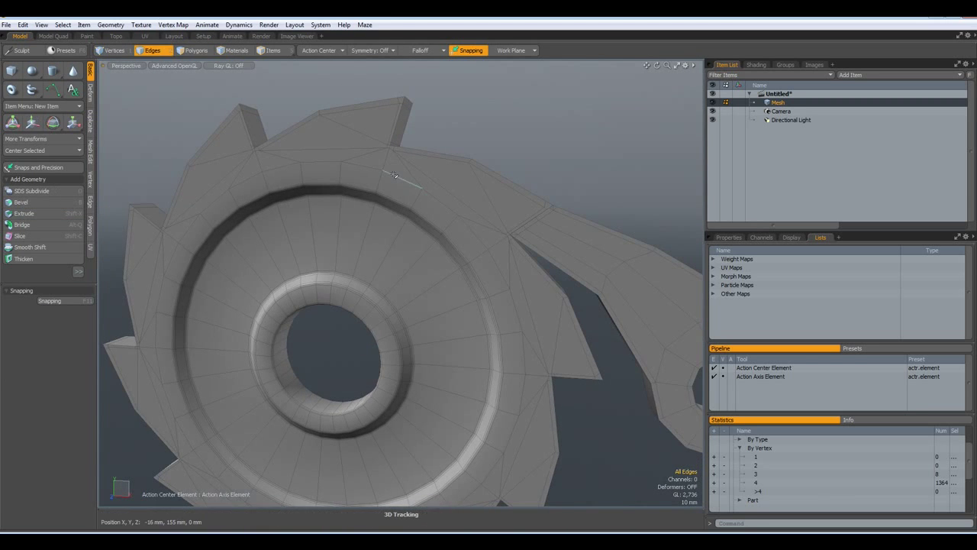
pyautogui.scroll(10, 532, 340)
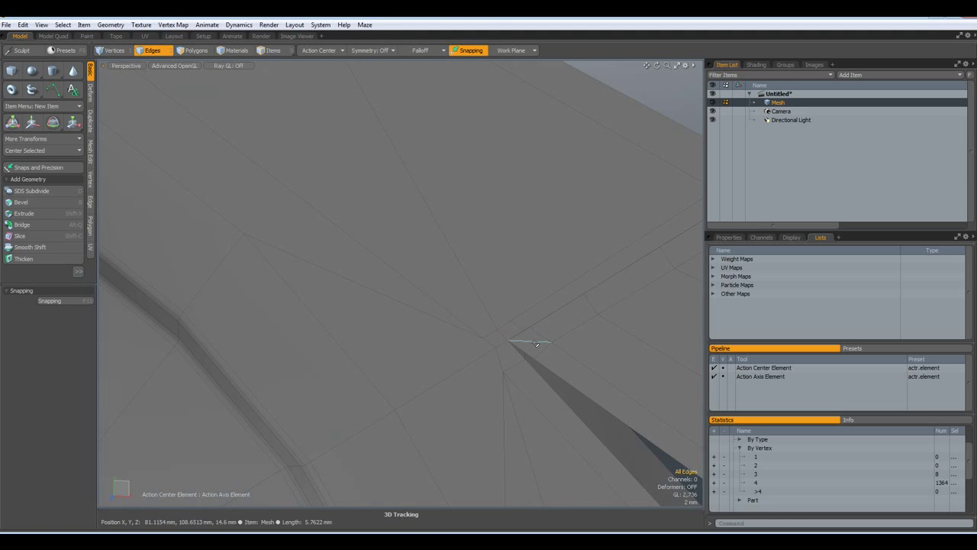
pyautogui.click(528, 341)
pyautogui.scroll(-5, 563, 311)
pyautogui.scroll(5, 582, 269)
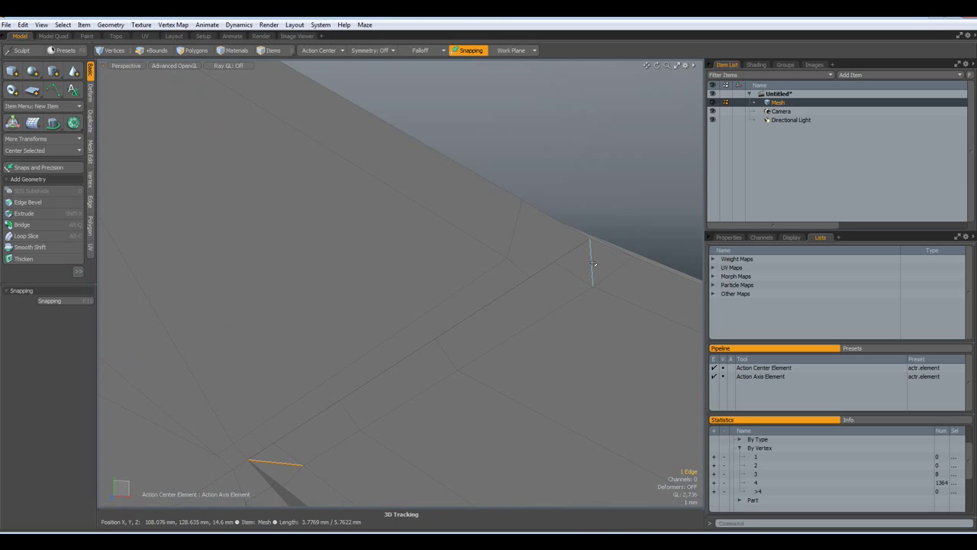
pyautogui.keyDown('shift'); pyautogui.click(582, 269); pyautogui.keyUp('shift')
pyautogui.keyDown('alt'); pyautogui.moveTo(582, 270); pyautogui.dragTo(309, 308); pyautogui.keyUp('alt')
pyautogui.keyDown('shift'); pyautogui.click(313, 309); pyautogui.keyUp('shift')
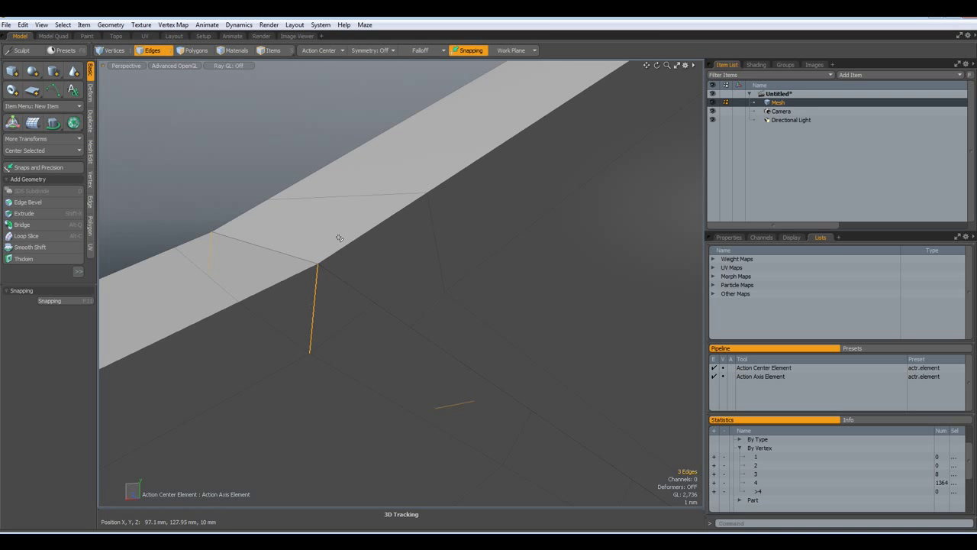
pyautogui.scroll(-5, 469, 344)
pyautogui.scroll(4, 448, 337)
pyautogui.scroll(4, 447, 336)
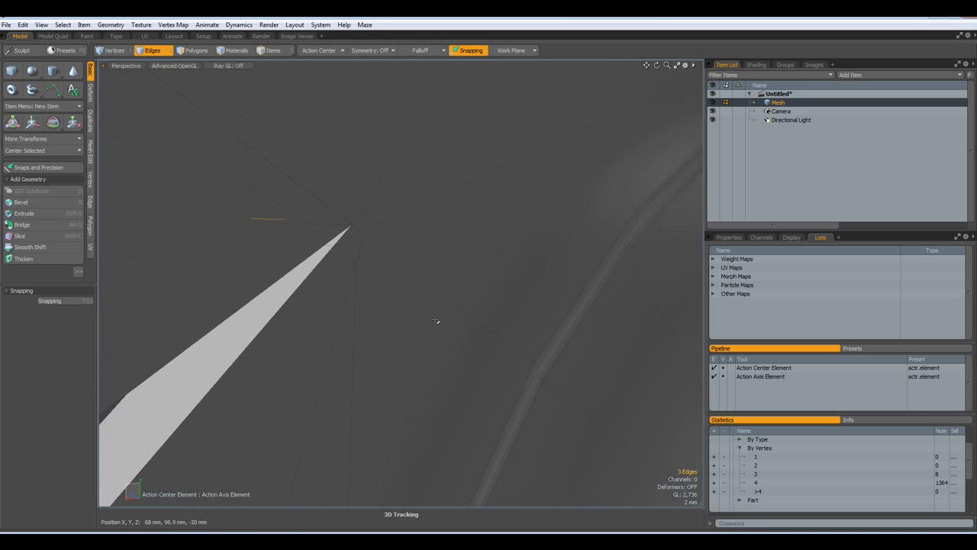
pyautogui.keyDown('shift'); pyautogui.click(336, 226); pyautogui.keyUp('shift')
pyautogui.press('BackSpace')
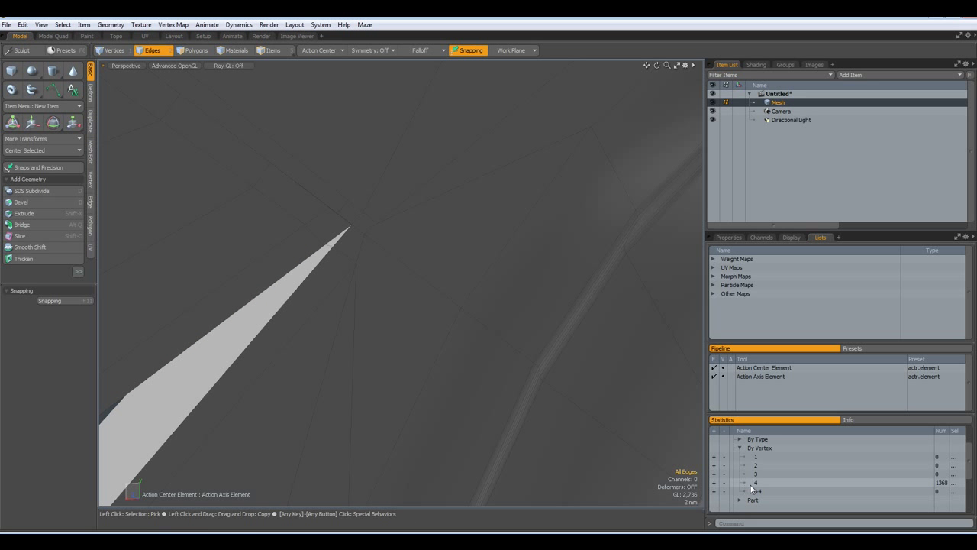
# Step: Check the whole wheel and arm with subdivision surfaces turned on, and return to the unsubdivided mesh
pyautogui.scroll(-5, 317, 279)
pyautogui.keyDown('alt'); pyautogui.moveTo(203, 284); pyautogui.dragTo(367, 257); pyautogui.keyUp('alt')
pyautogui.scroll(-4, 345, 314)
pyautogui.scroll(3, 372, 256)
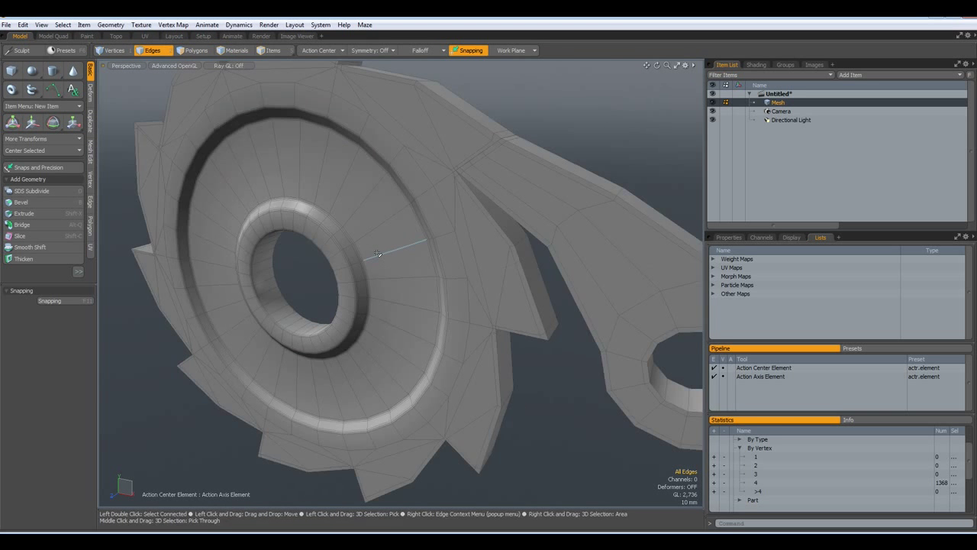
pyautogui.scroll(-3, 375, 254)
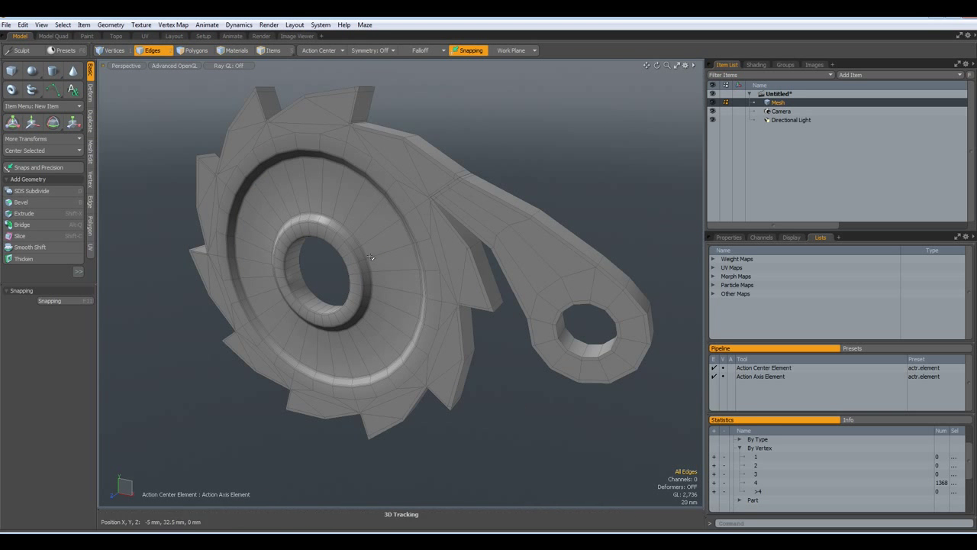
pyautogui.keyDown('ctrl'); pyautogui.keyDown('alt'); pyautogui.moveTo(371, 255); pyautogui.dragTo(355, 332); pyautogui.keyUp('alt'); pyautogui.keyUp('ctrl')
pyautogui.press('Tab')
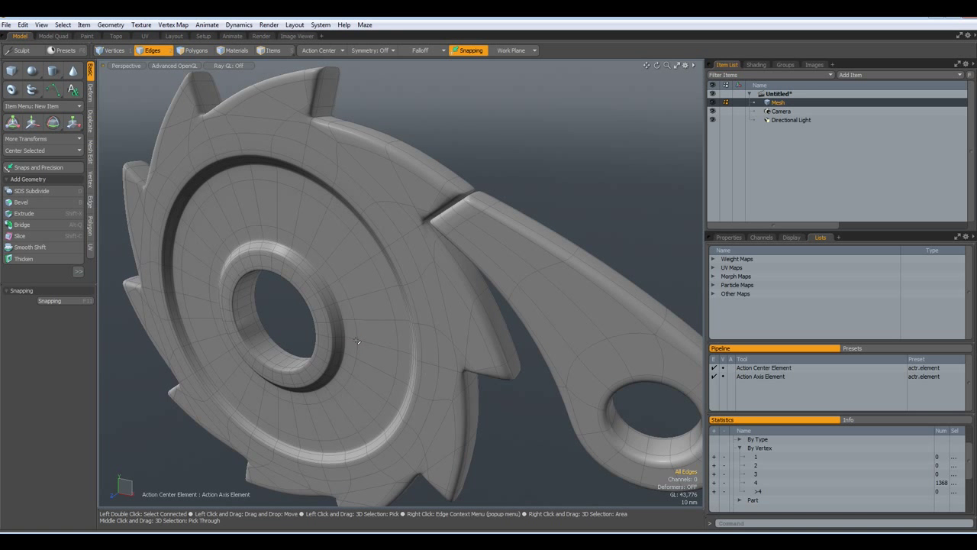
pyautogui.press('Tab')
# Step: Loop Slice the side walls around the wheel and arm with two symmetric loops close to both faces, and turn subdivision on
pyautogui.keyDown('alt'); pyautogui.moveTo(357, 341); pyautogui.dragTo(551, 359); pyautogui.keyUp('alt')
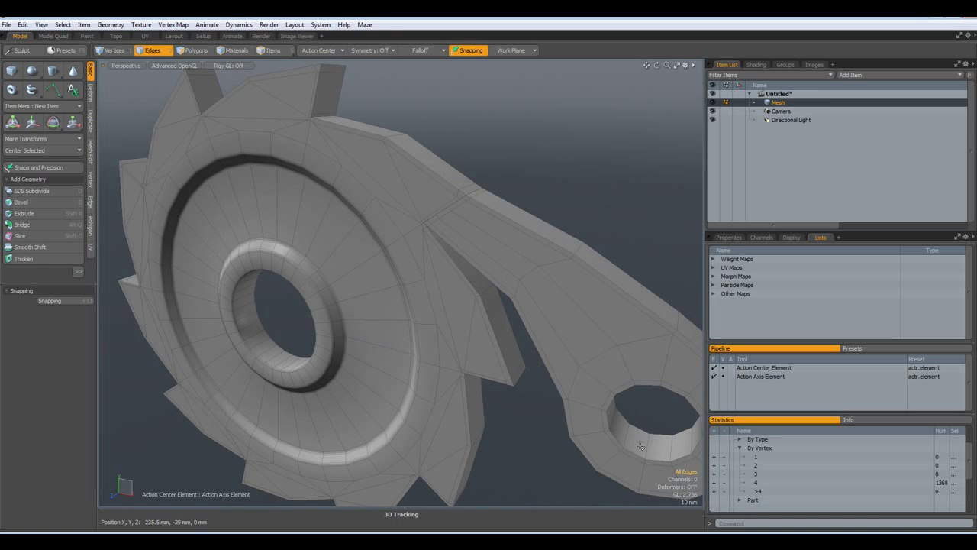
pyautogui.click(642, 443)
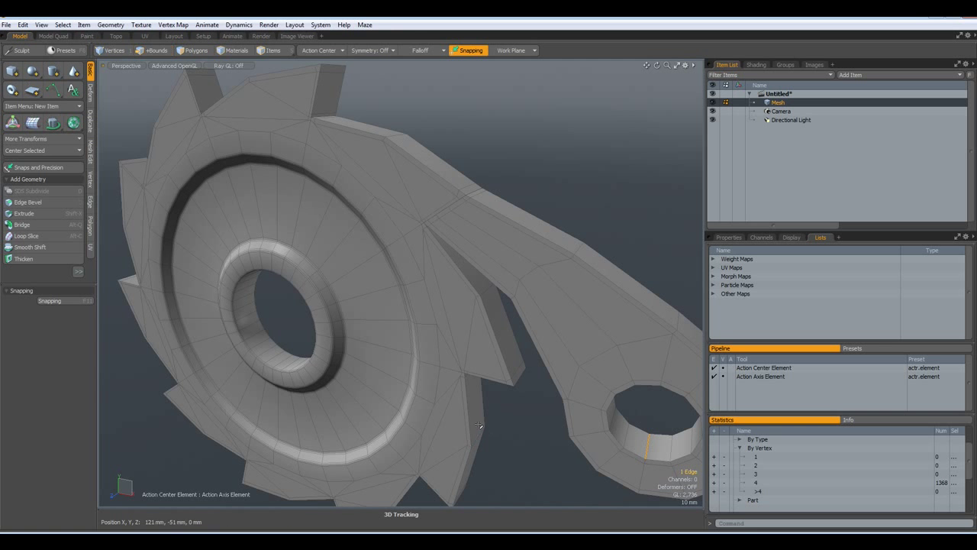
pyautogui.keyDown('alt'); pyautogui.moveTo(565, 452); pyautogui.dragTo(508, 270); pyautogui.keyUp('alt')
pyautogui.hotkey('alt', 'c')
pyautogui.click(523, 297)
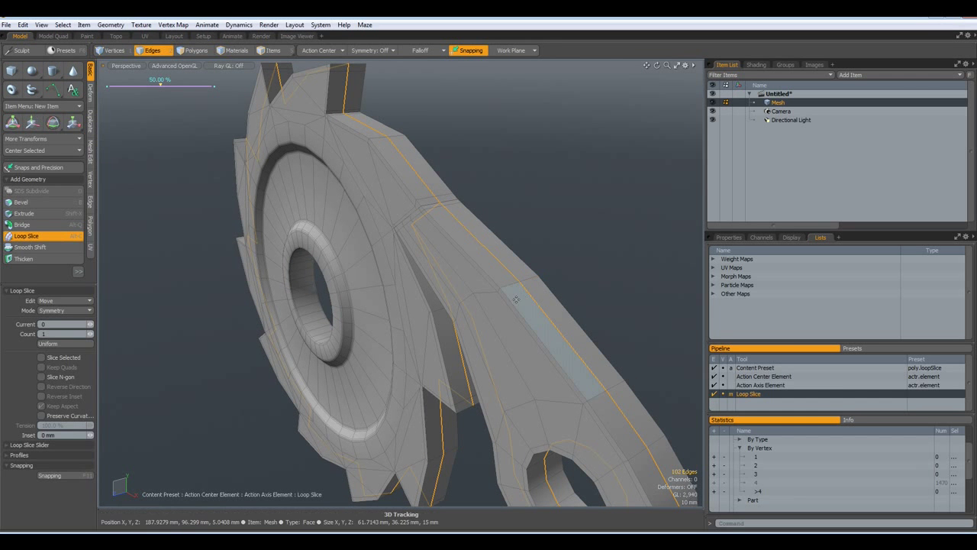
pyautogui.click(92, 335)
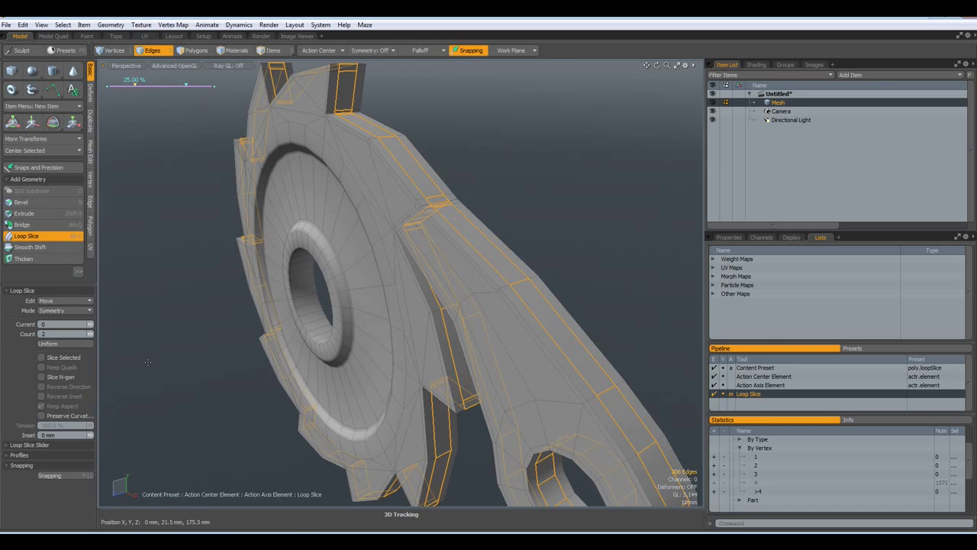
pyautogui.moveTo(191, 336); pyautogui.dragTo(204, 361)
pyautogui.press('space')
pyautogui.click(167, 337)
pyautogui.press('Tab')
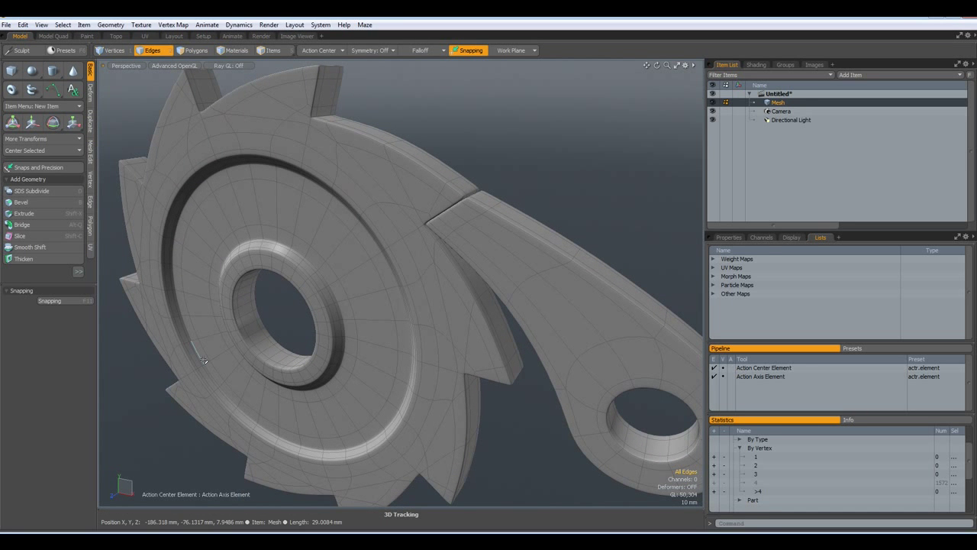